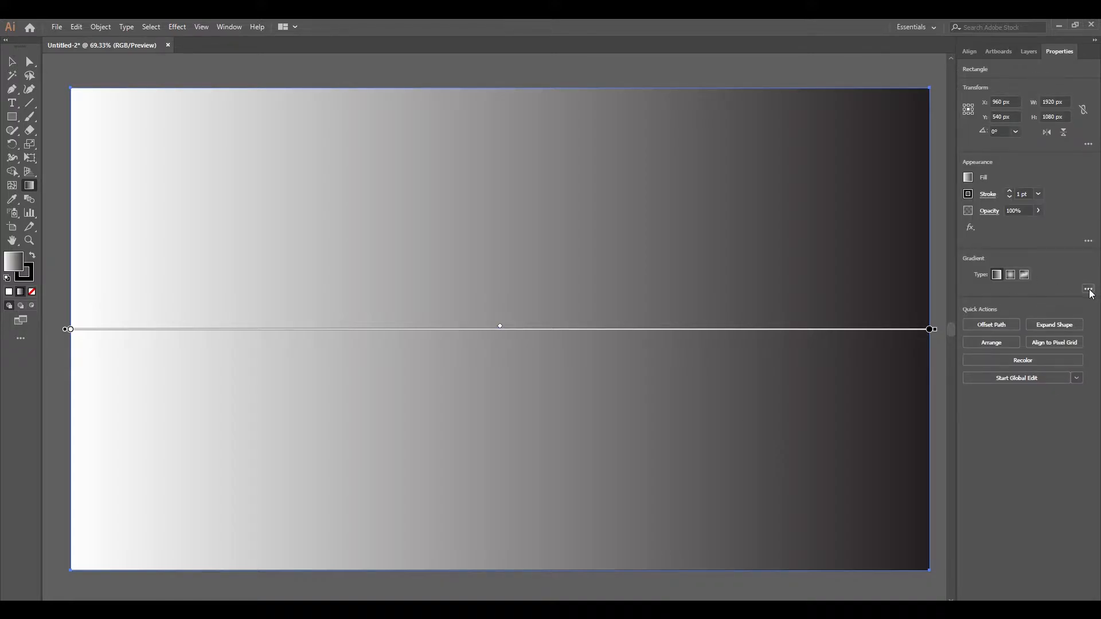
Step: Change the background rectangle's fill to a radial gradient with a medium blue centre and an RGB Blue outer stop
left_click(1089, 291)
left_click(1034, 303)
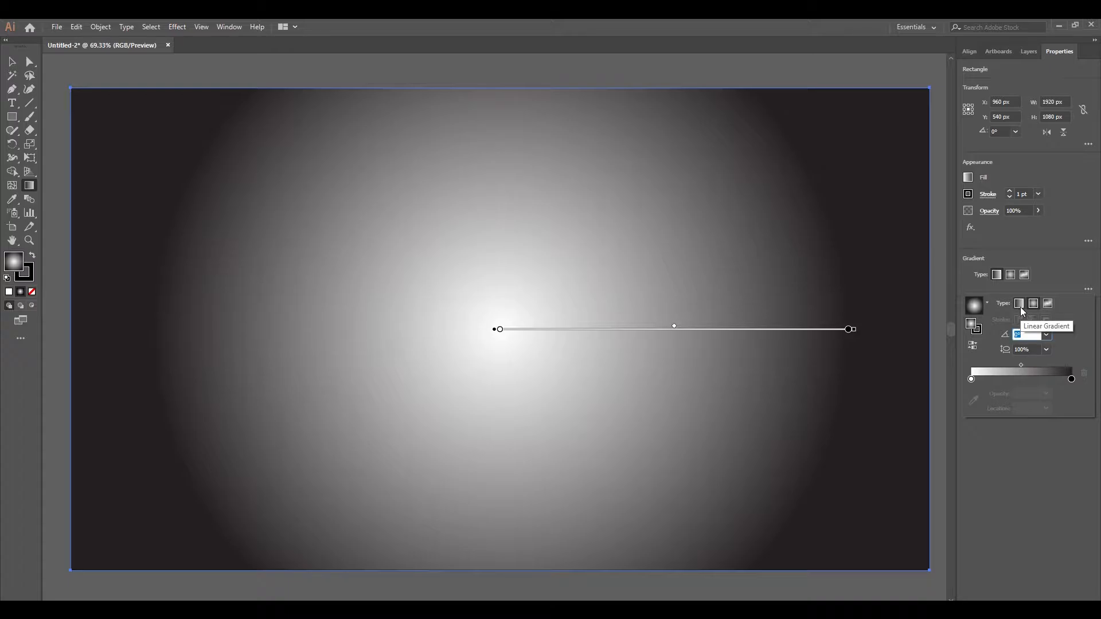
double_click(971, 379)
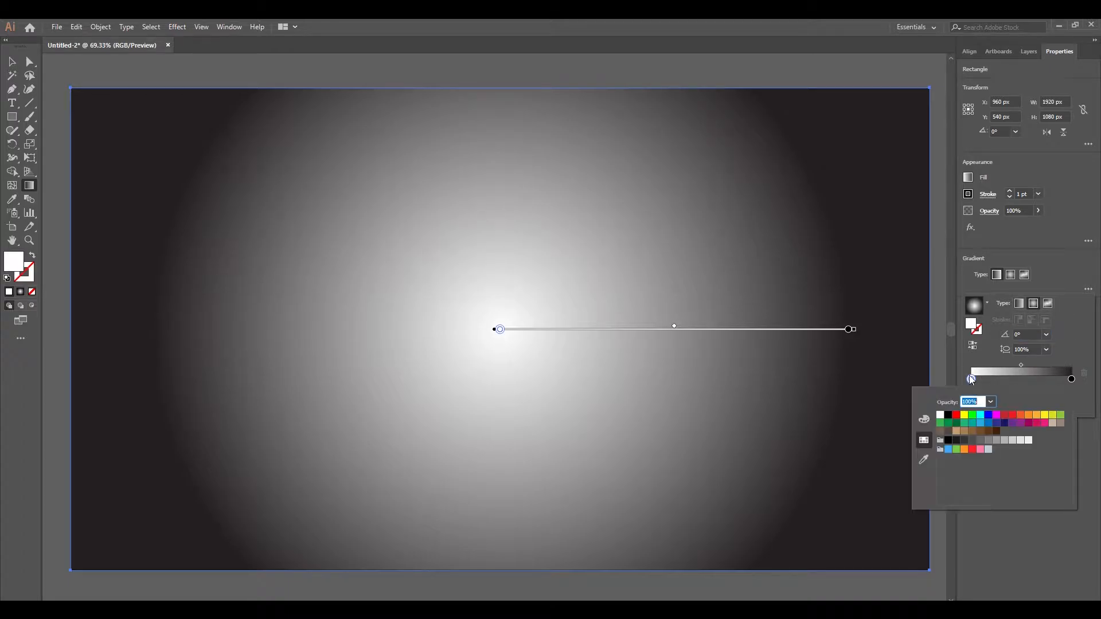
left_click(988, 424)
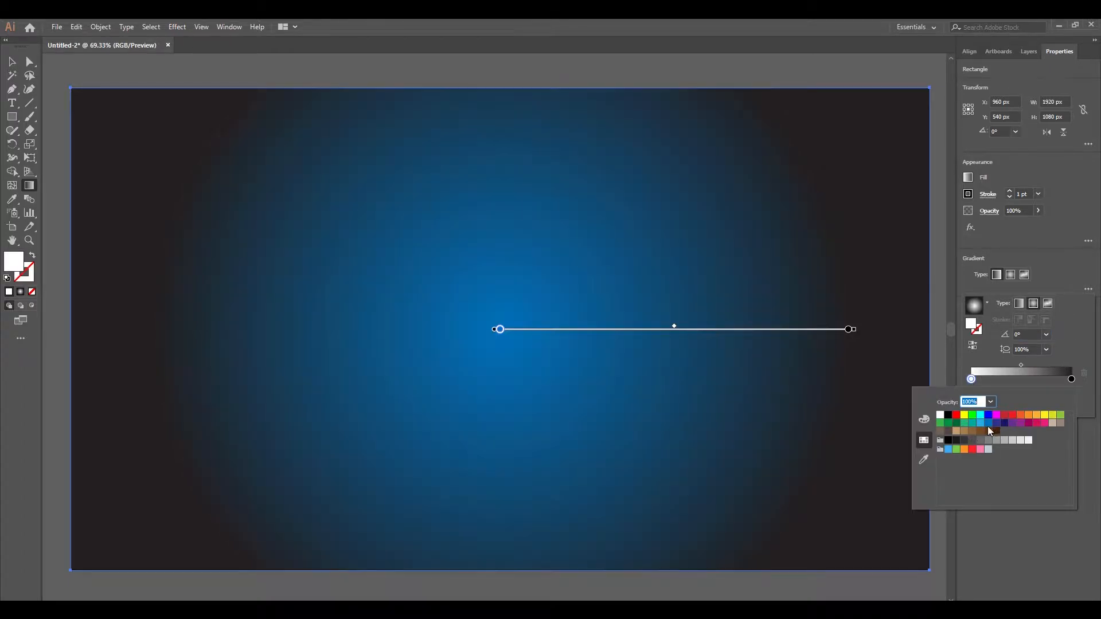
double_click(1071, 379)
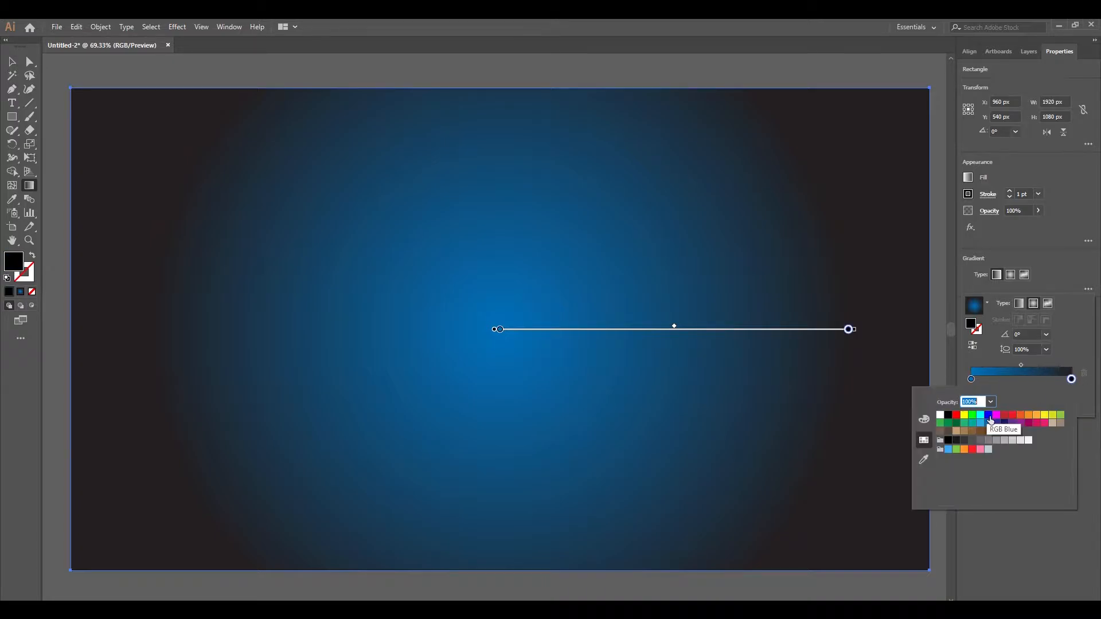
left_click(974, 417)
left_click(988, 416)
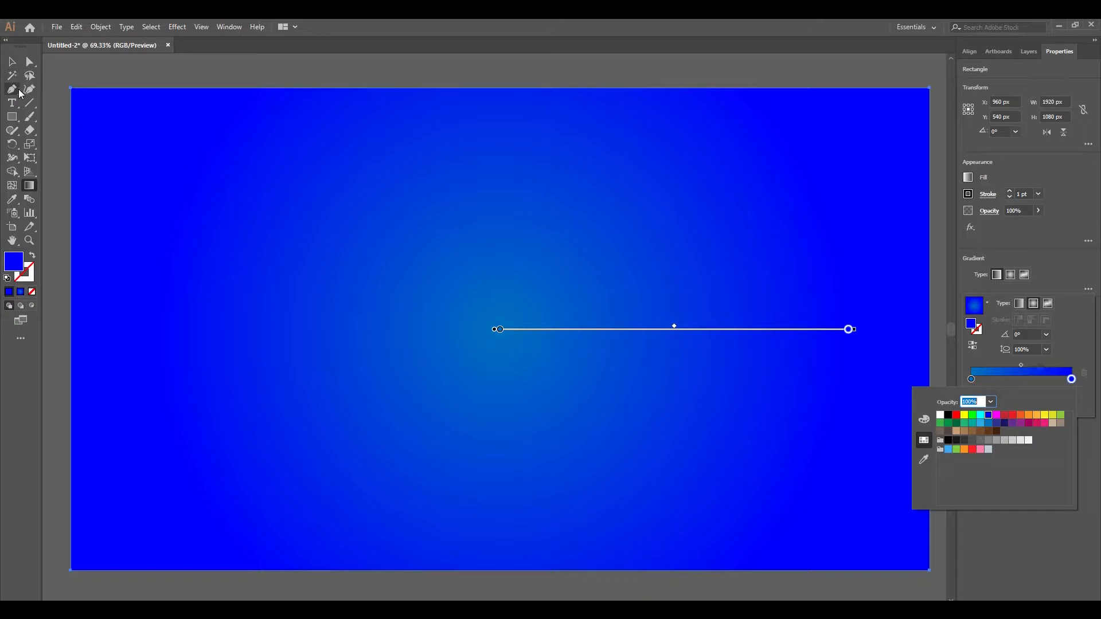
left_click(13, 64)
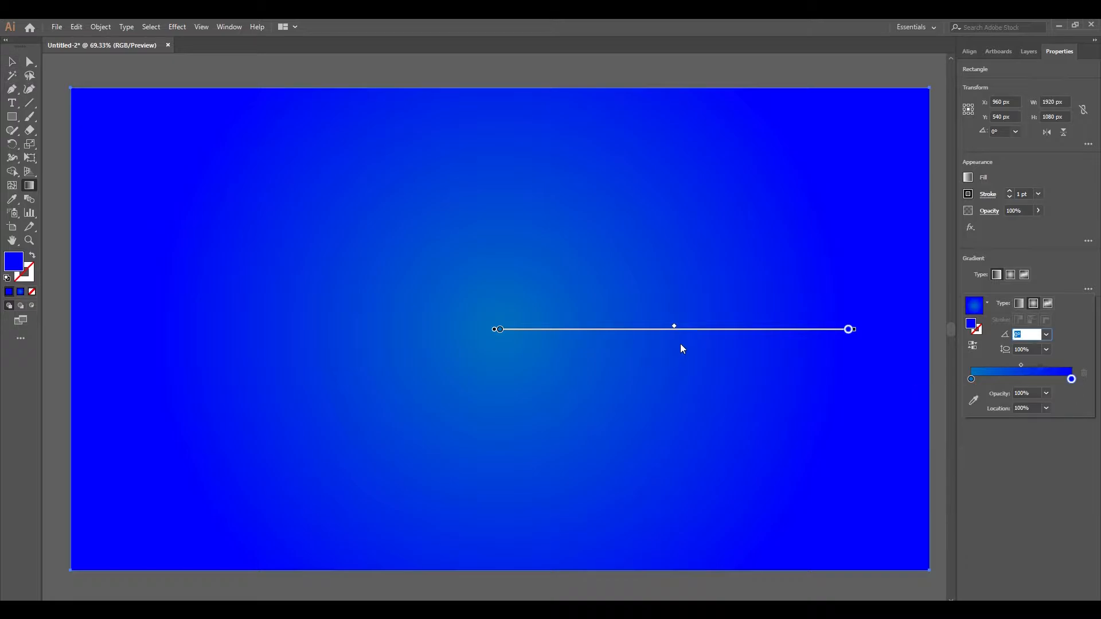
Step: Enlarge the radial gradient well beyond the rectangle's edges and shift its midpoint outward to widen the lighter blue centre
left_click(854, 330)
key("ctrl+minus")
key("ctrl+minus")
key("ctrl+minus")
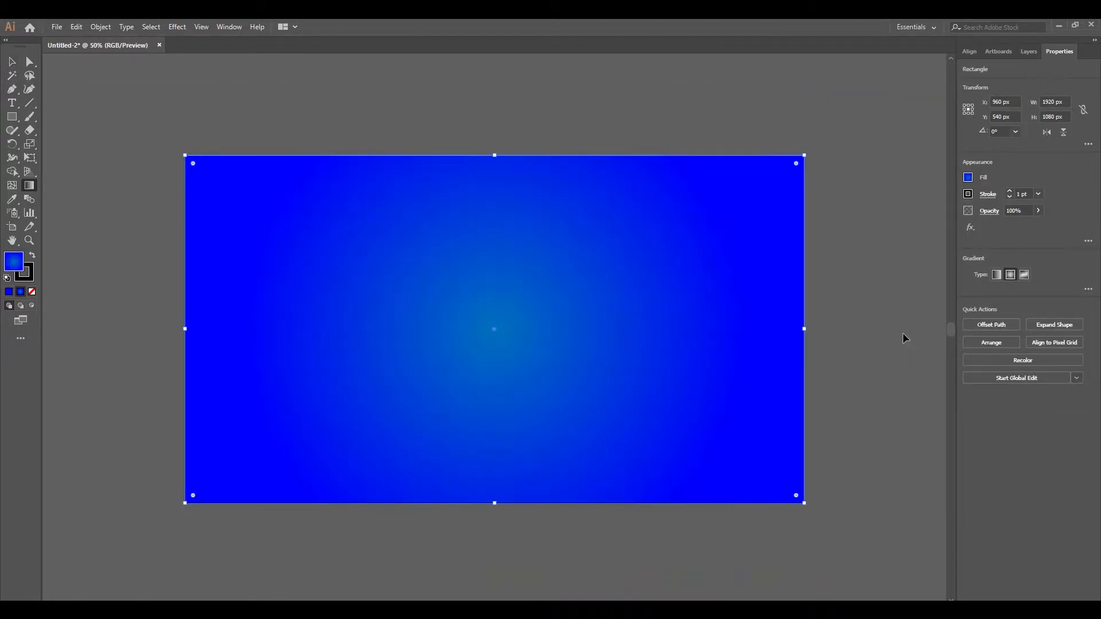
mouse_move(670, 333)
left_mouse_down()
mouse_move(821, 342)
mouse_move(847, 356)
left_mouse_up()
left_click_drag(670, 334, 743, 332)
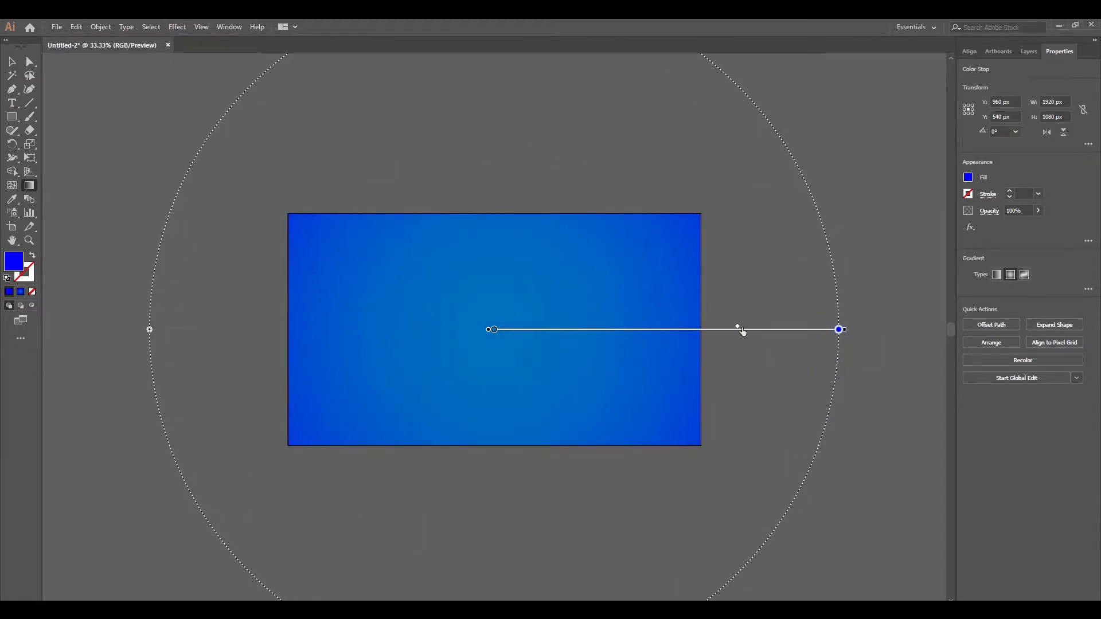
key("v")
left_click(786, 192)
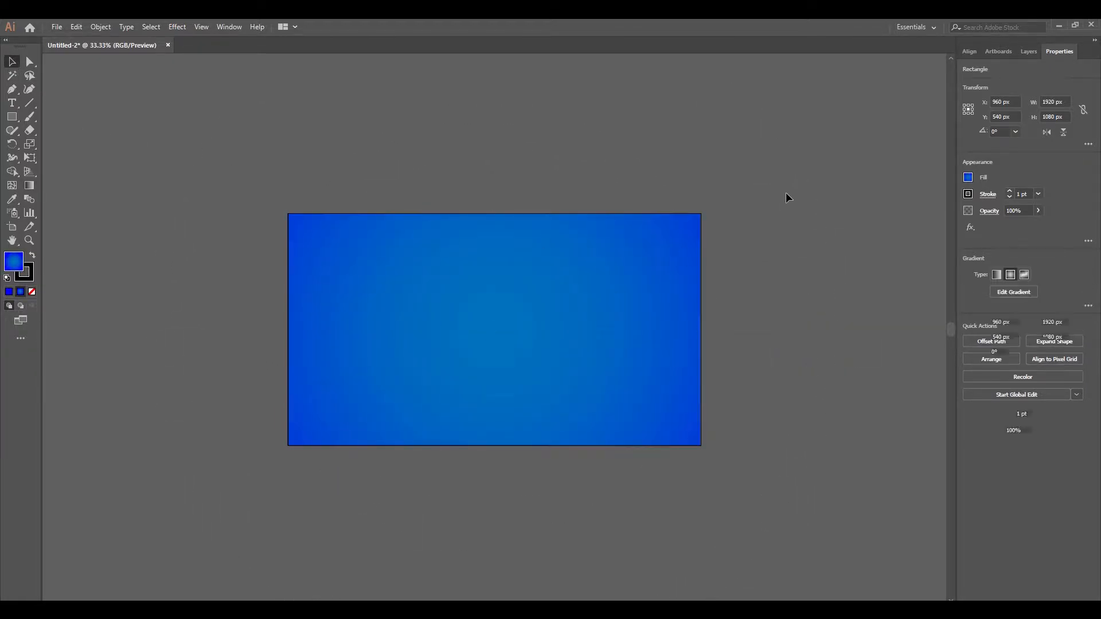
Step: Remove the stroke from the blue background rectangle
key("ctrl+0")
key("ctrl+minus")
key("ctrl+minus")
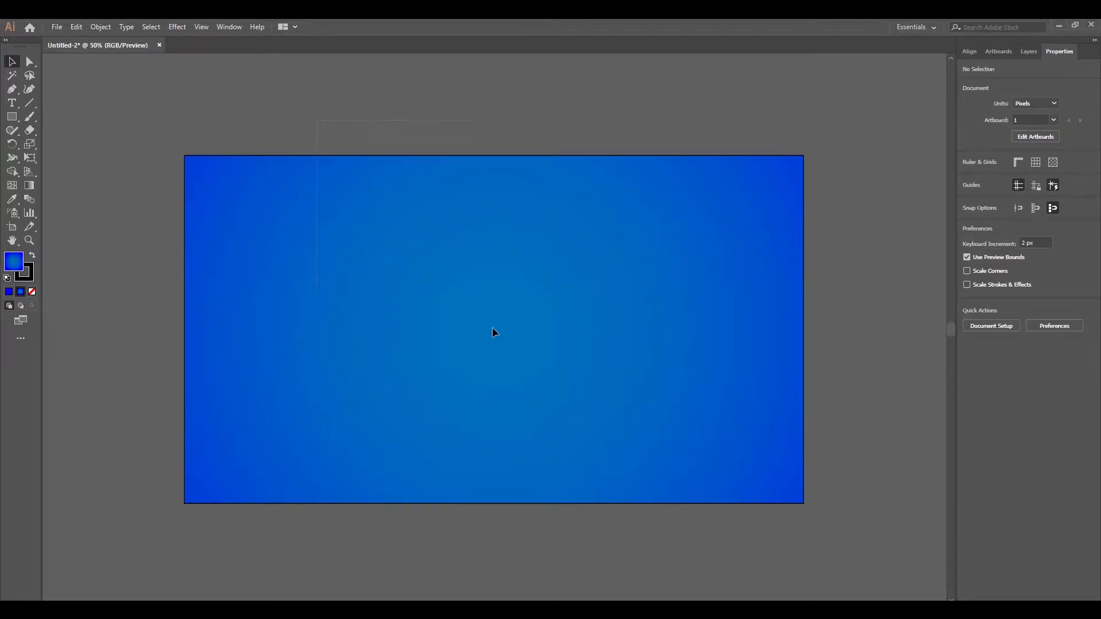
left_click(493, 328)
left_click(968, 195)
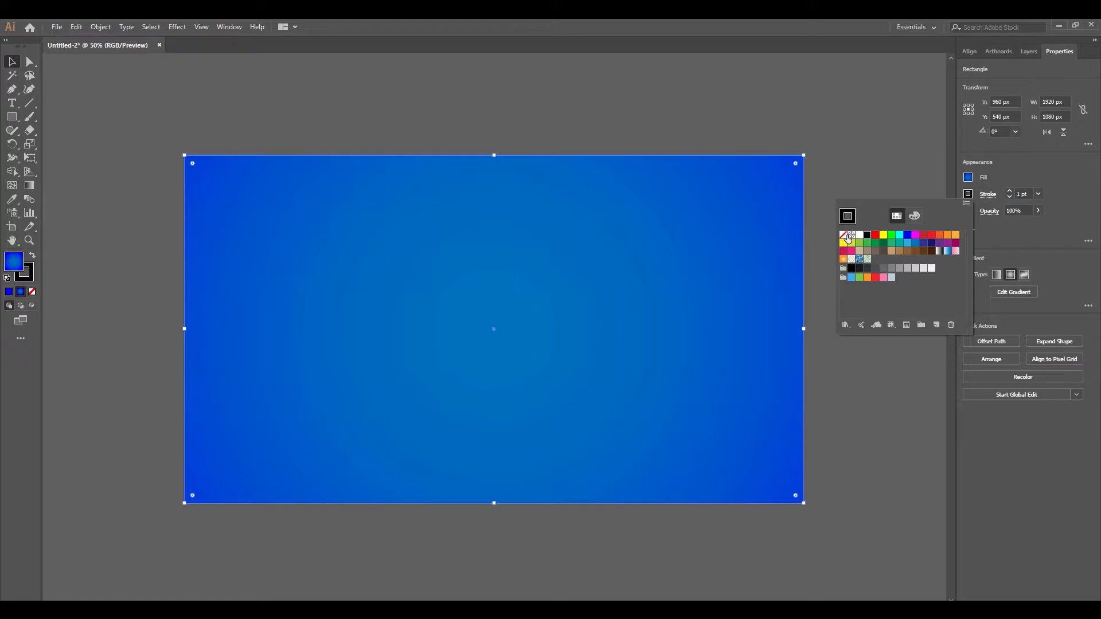
left_click(847, 237)
left_click(824, 124)
left_click(824, 124)
Step: Draw an ellipse about 1162 × 745 px overlapping the lower-left corner of the artboard as a hill
left_click(13, 117)
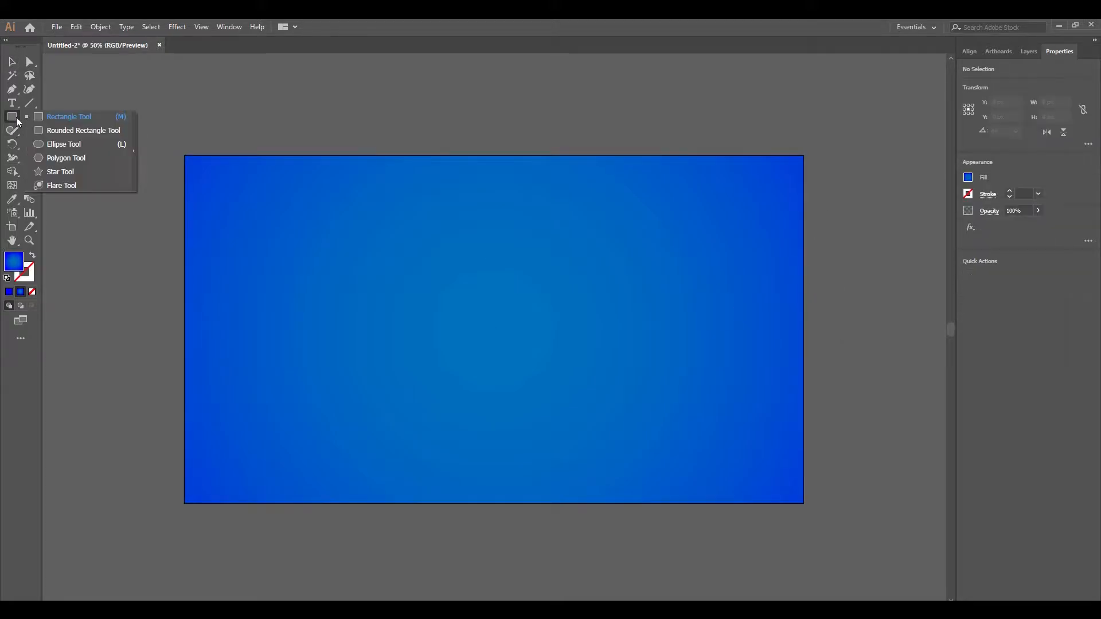
left_click(63, 144)
left_click_drag(253, 466, 499, 552)
left_click(12, 65)
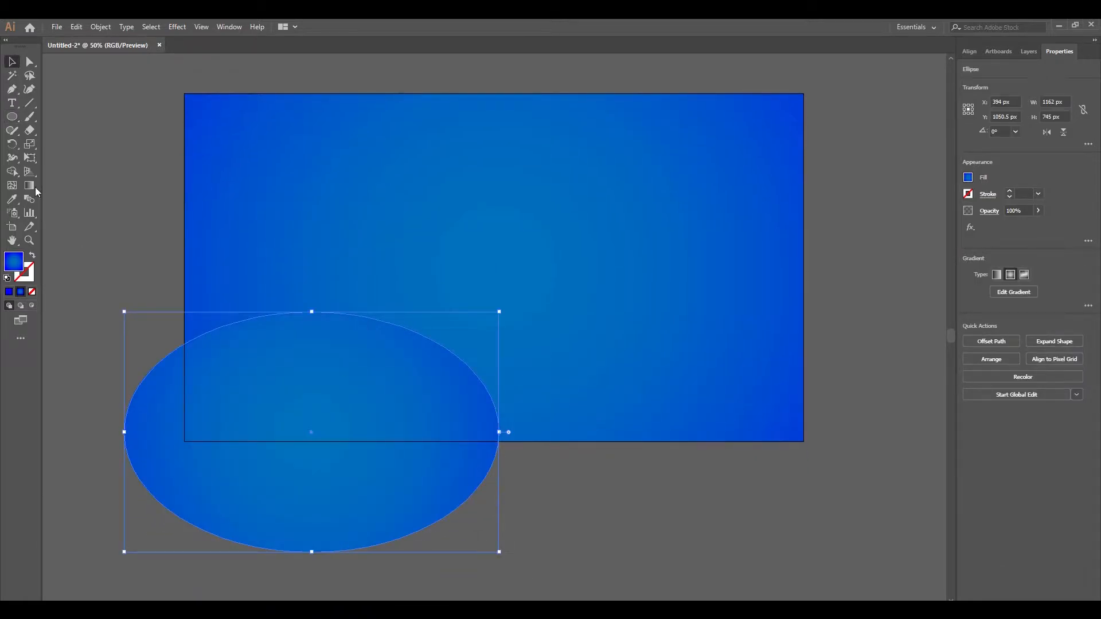
Step: Recolor the ellipse's radial gradient with a medium green centre and a dark green outer stop
left_click(29, 185)
left_click(1089, 290)
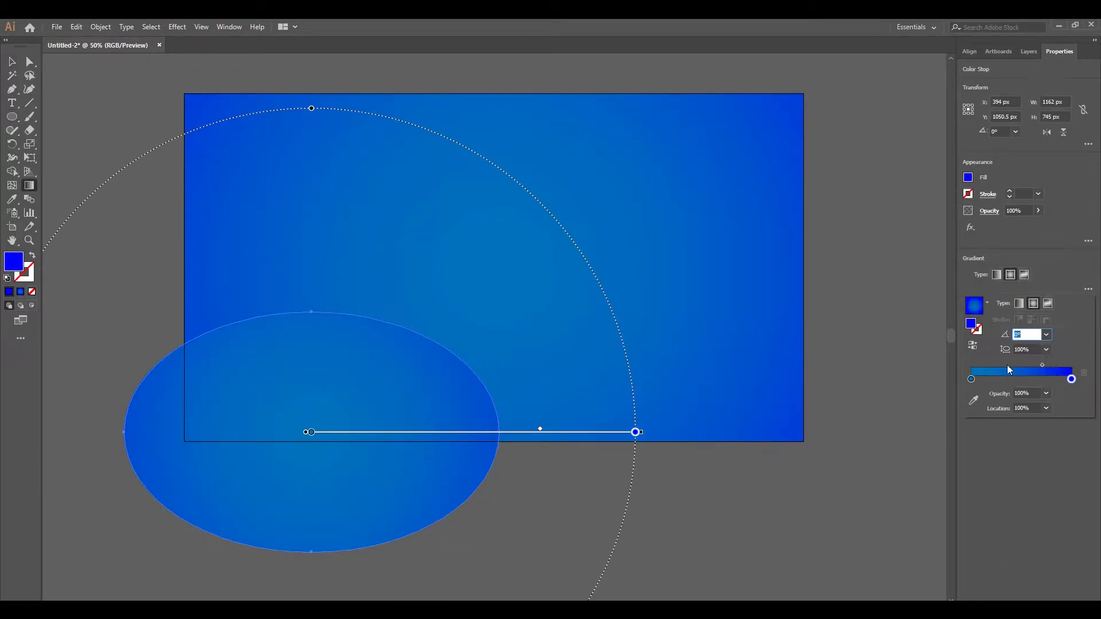
double_click(1072, 379)
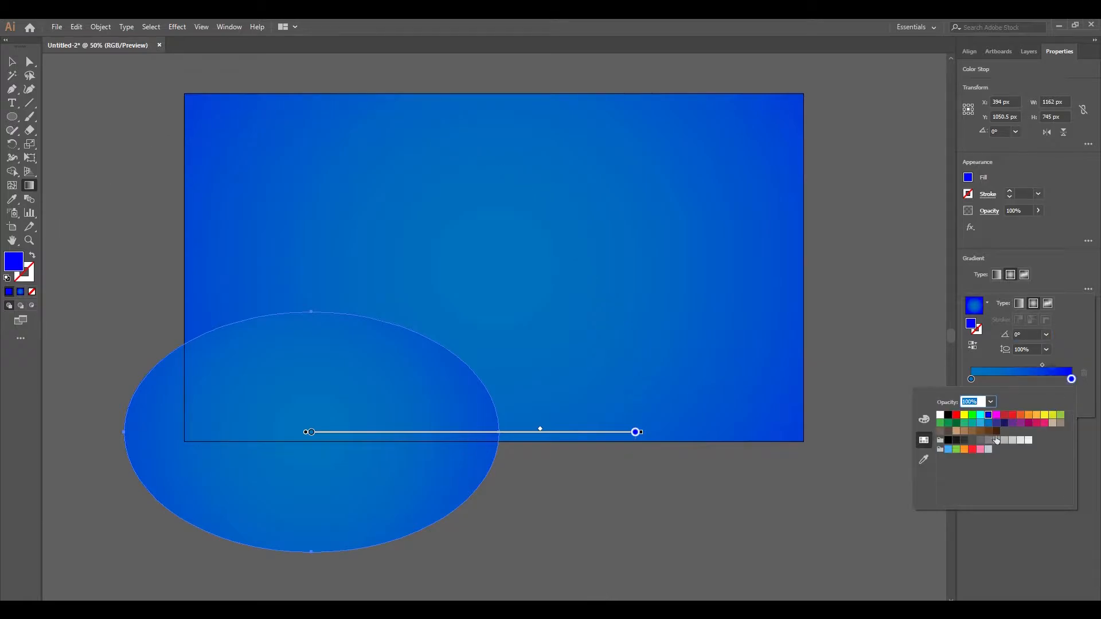
left_click(962, 424)
double_click(971, 380)
left_click(950, 424)
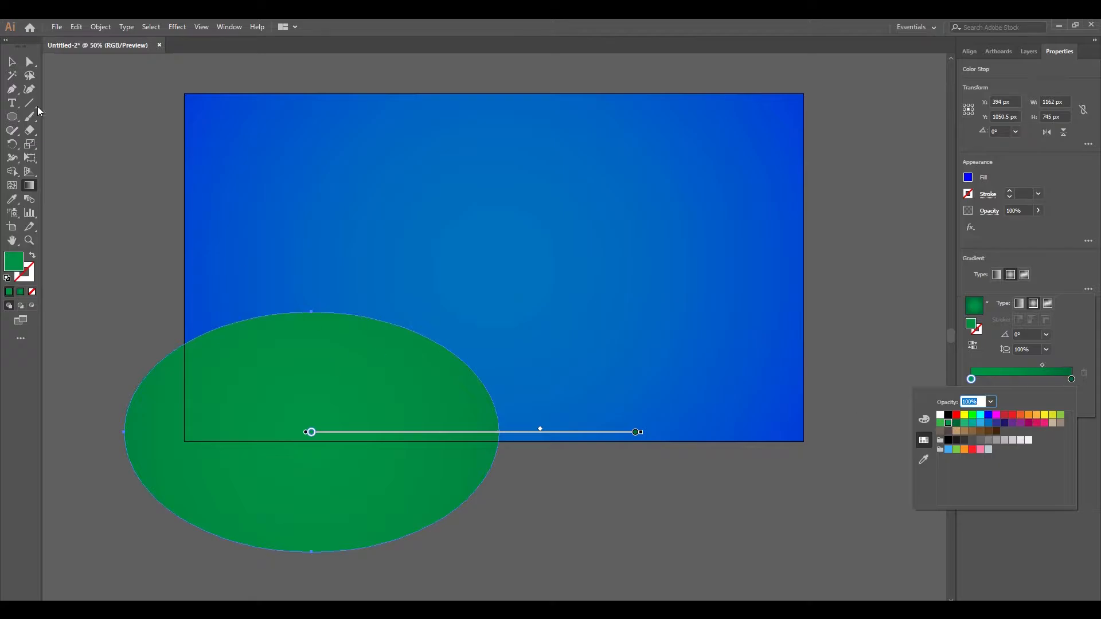
Step: Pull the hill gradient's midpoint inward and move its bright centre toward the ellipse's upper edge, right of centre
mouse_move(540, 430)
left_mouse_down()
mouse_move(404, 447)
mouse_move(441, 410)
left_mouse_up()
mouse_move(305, 433)
left_mouse_down()
mouse_move(386, 331)
mouse_move(370, 315)
mouse_move(387, 325)
mouse_move(379, 317)
left_mouse_up()
key("v")
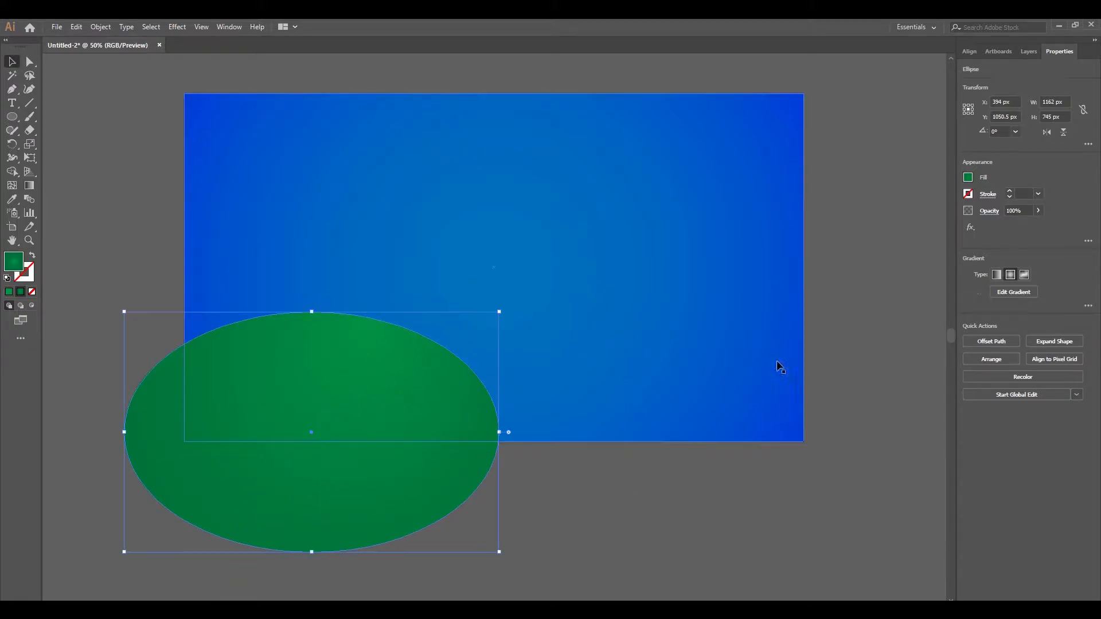
left_click(827, 319)
Step: Duplicate the green hill to the right side of the artboard and rotate the copy about 9.31°
left_click_drag(773, 317, 643, 338)
left_click_drag(241, 512, 600, 487)
left_click_drag(738, 553, 756, 521)
left_click_drag(589, 455, 564, 522)
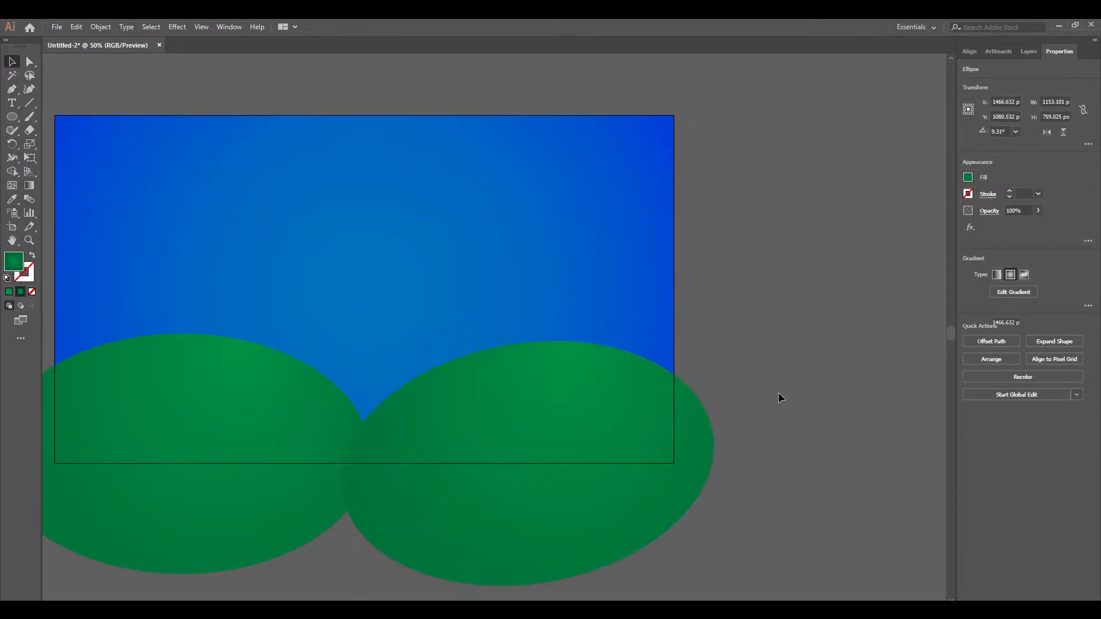
left_click(779, 395)
Step: Enlarge the right hill to about 1359 × 886 px and shift the left hill slightly right so the two overlap
left_click_drag(531, 431, 653, 442)
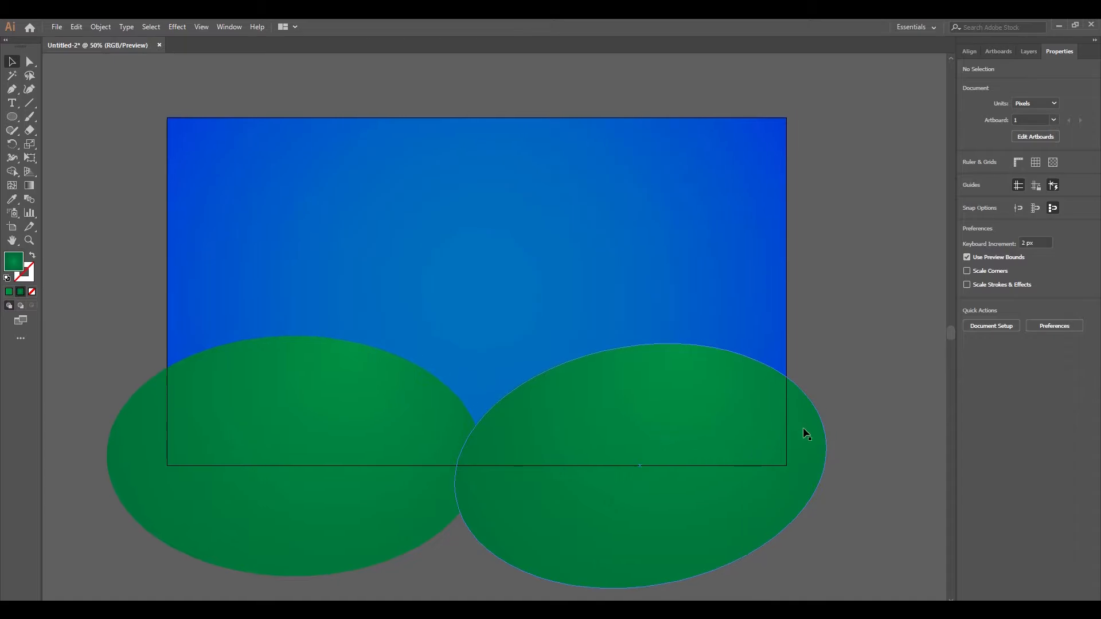
left_click(803, 428)
left_click_drag(806, 318, 872, 267)
left_click(850, 221)
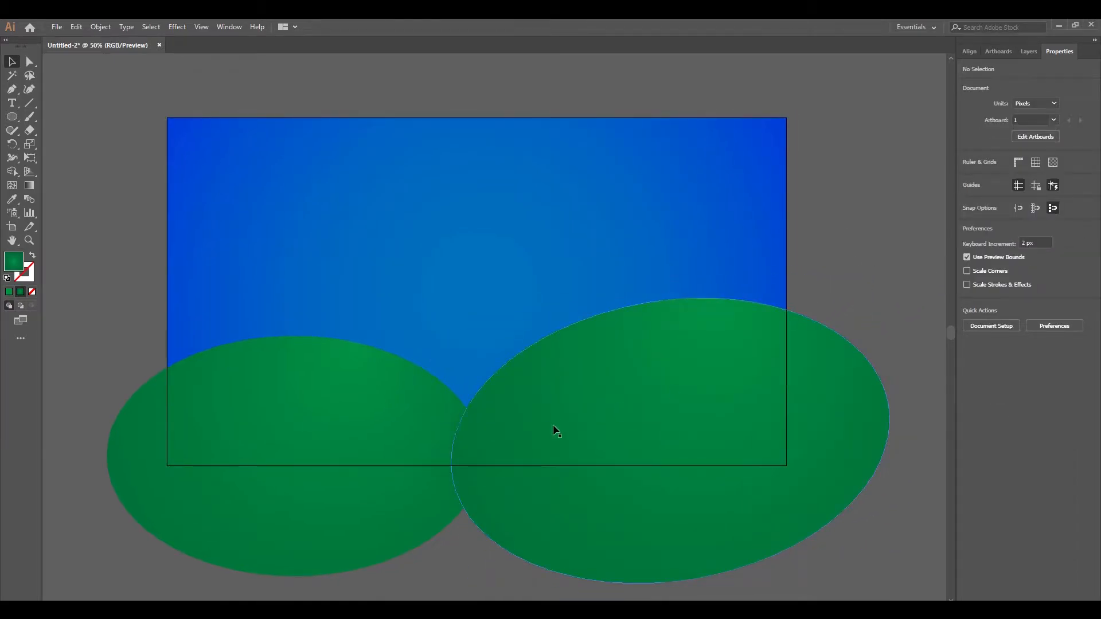
left_click(446, 464)
left_click_drag(480, 456, 511, 456)
left_click(835, 281)
Step: Move the right hill's gradient highlight to its upper-left edge
left_click(759, 433)
left_click(1015, 293)
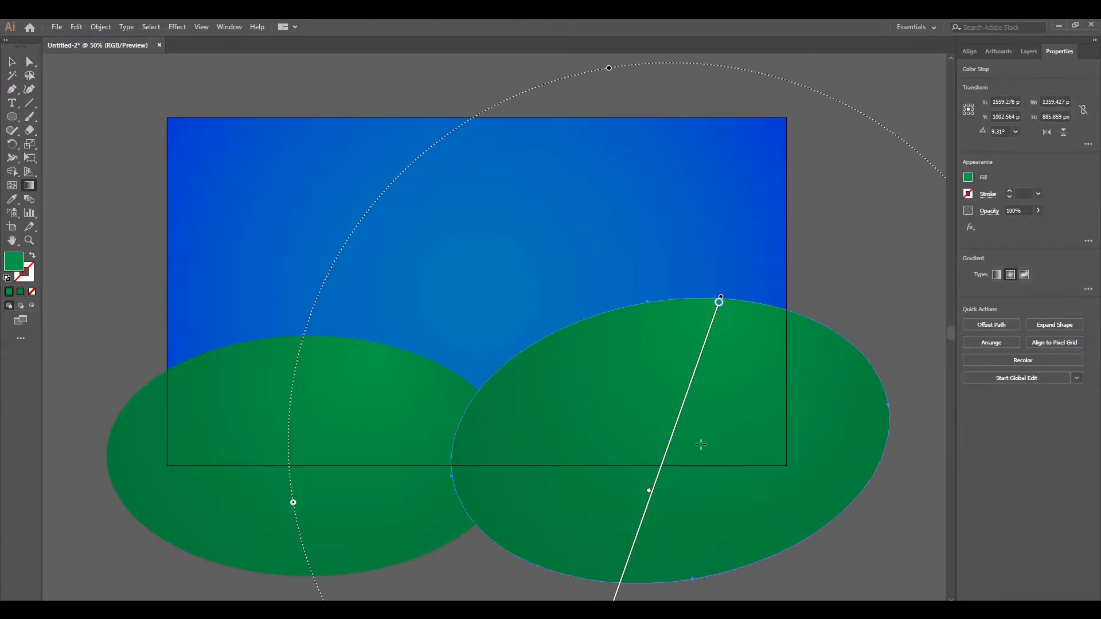
mouse_move(725, 299)
left_mouse_down()
mouse_move(663, 304)
mouse_move(590, 347)
mouse_move(580, 389)
mouse_move(610, 368)
mouse_move(579, 334)
left_mouse_up()
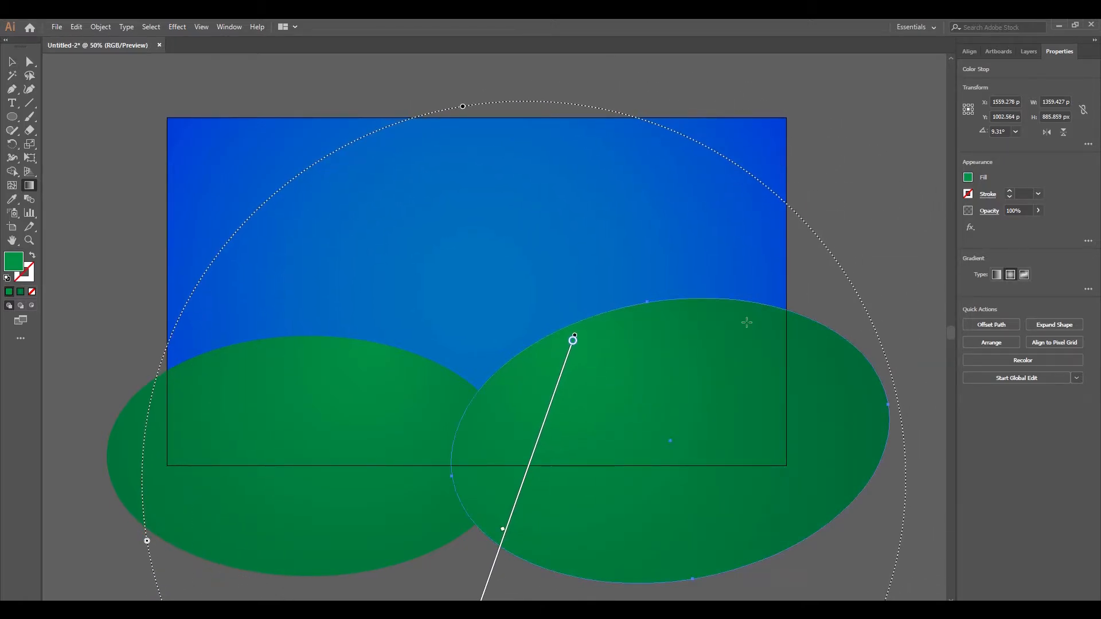
left_click(11, 62)
left_click(790, 171)
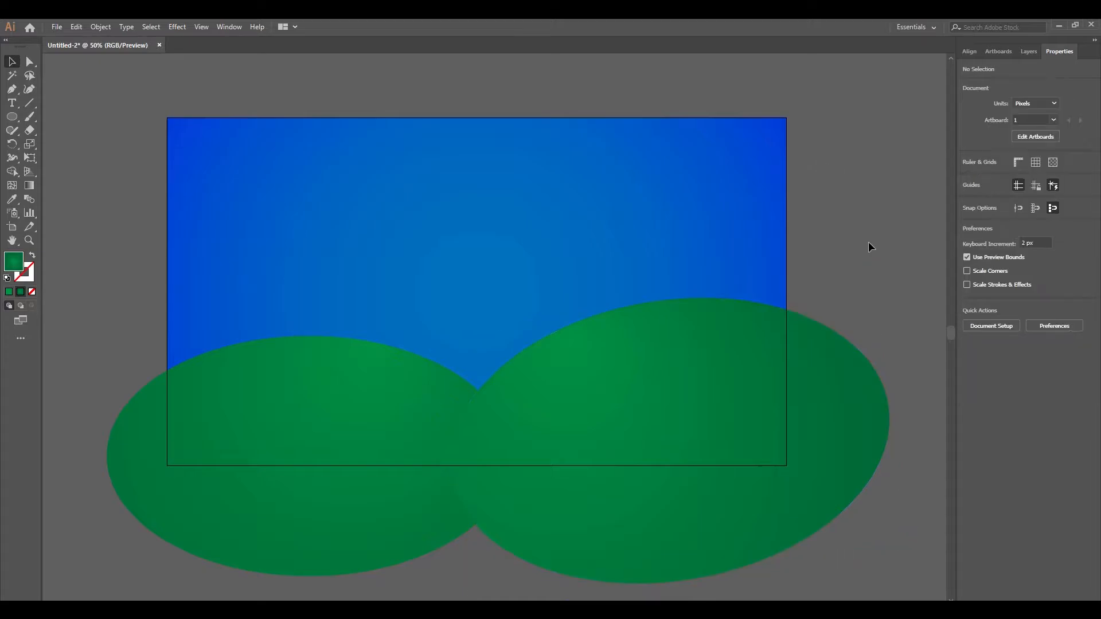
Step: Draw a circle about 151 px across in the upper part of the sky, left of centre
left_click_drag(864, 250, 863, 296)
left_click(15, 119)
left_click_drag(15, 122, 61, 140)
left_click_drag(348, 204, 397, 252)
key("v")
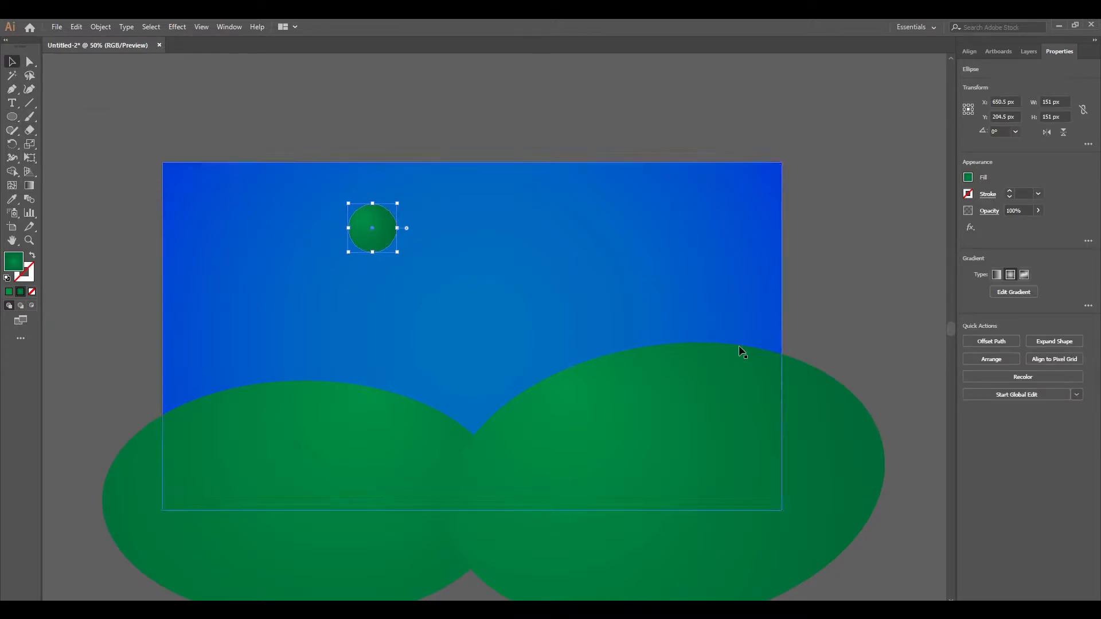
Step: Recolor the circle's radial gradient with an orange centre and a reddish-orange outer stop
left_click(1004, 292)
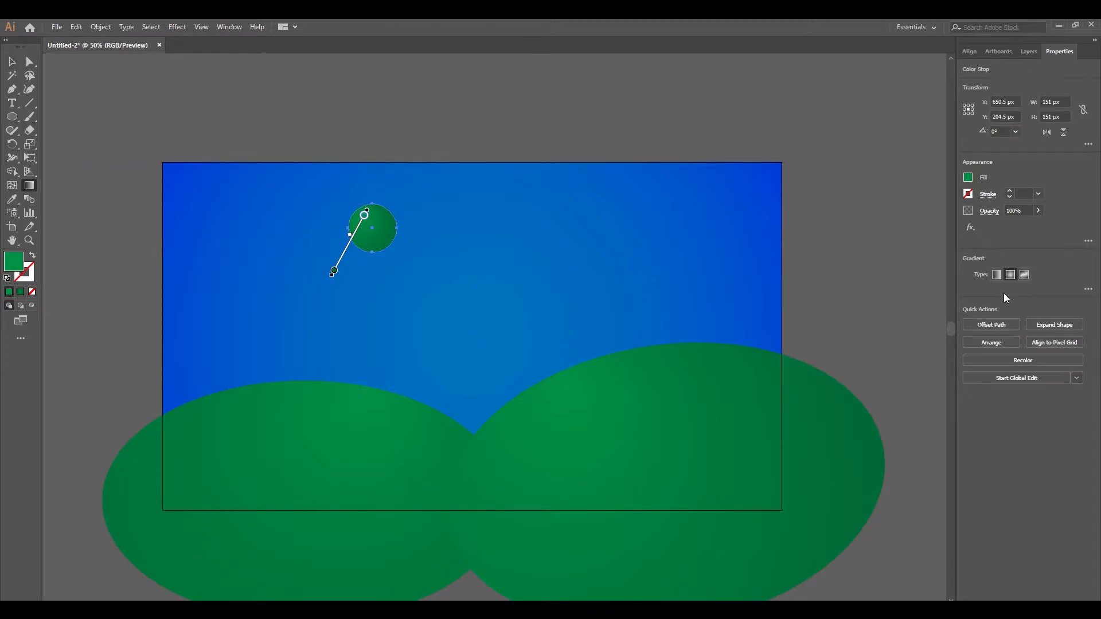
left_click(1084, 289)
double_click(972, 379)
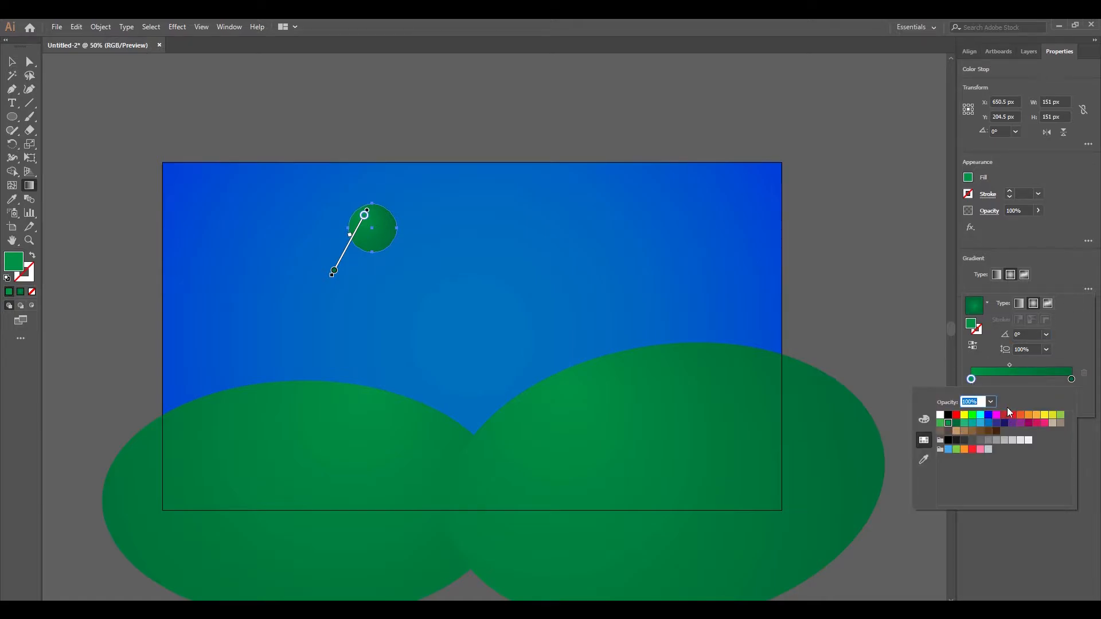
left_click(1029, 414)
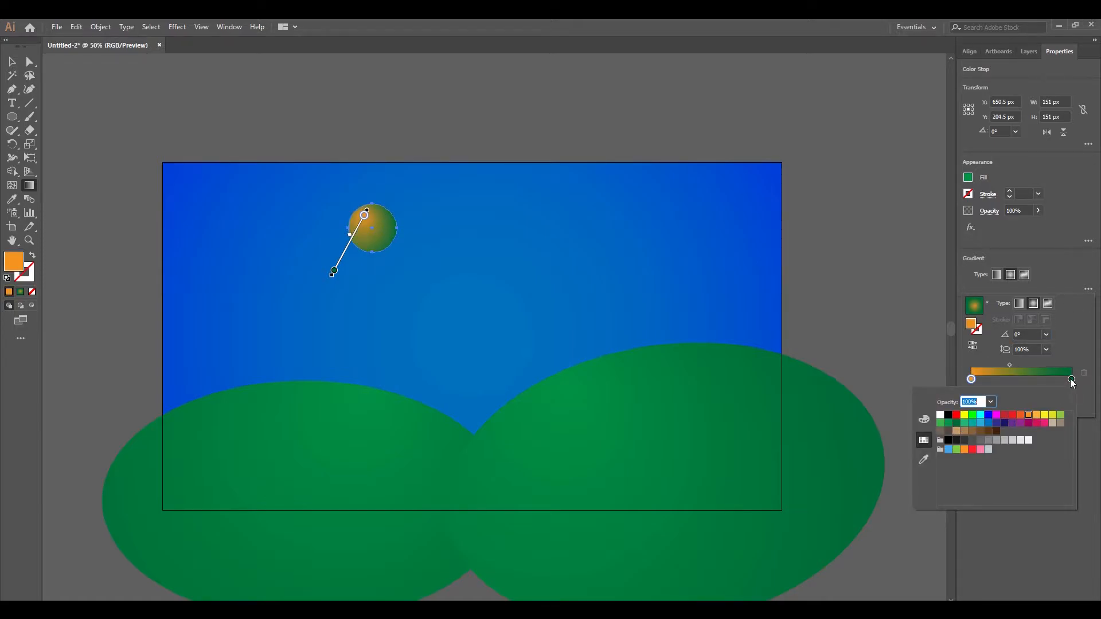
double_click(1072, 380)
left_click(1021, 415)
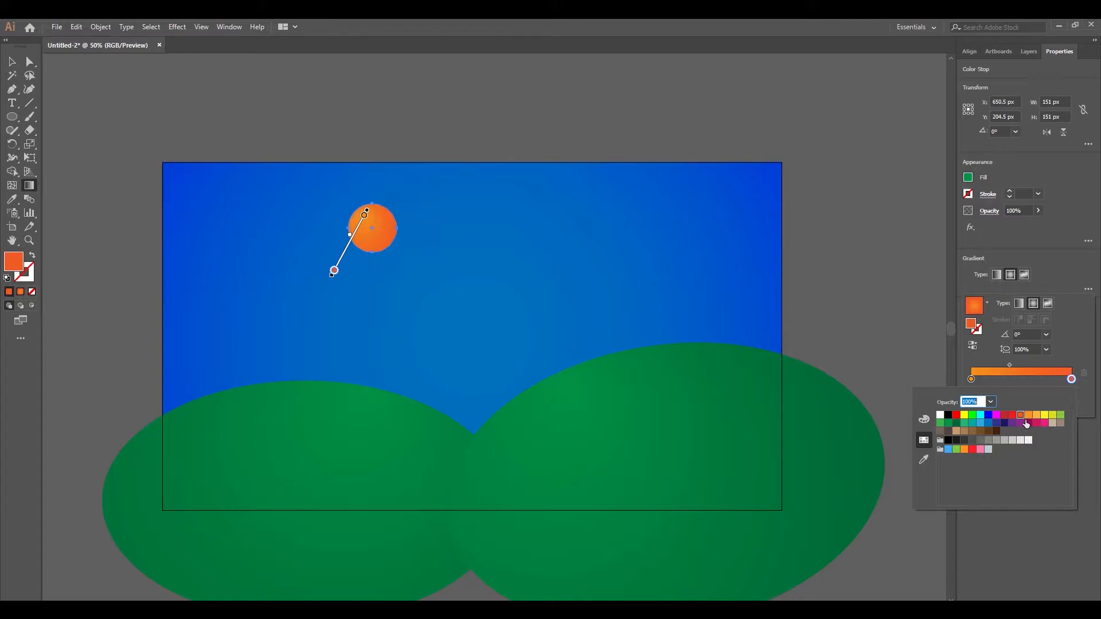
Step: Centre the orange gradient's bright point within the small circle and move the circle slightly to the right
left_click(368, 211)
left_click(332, 276)
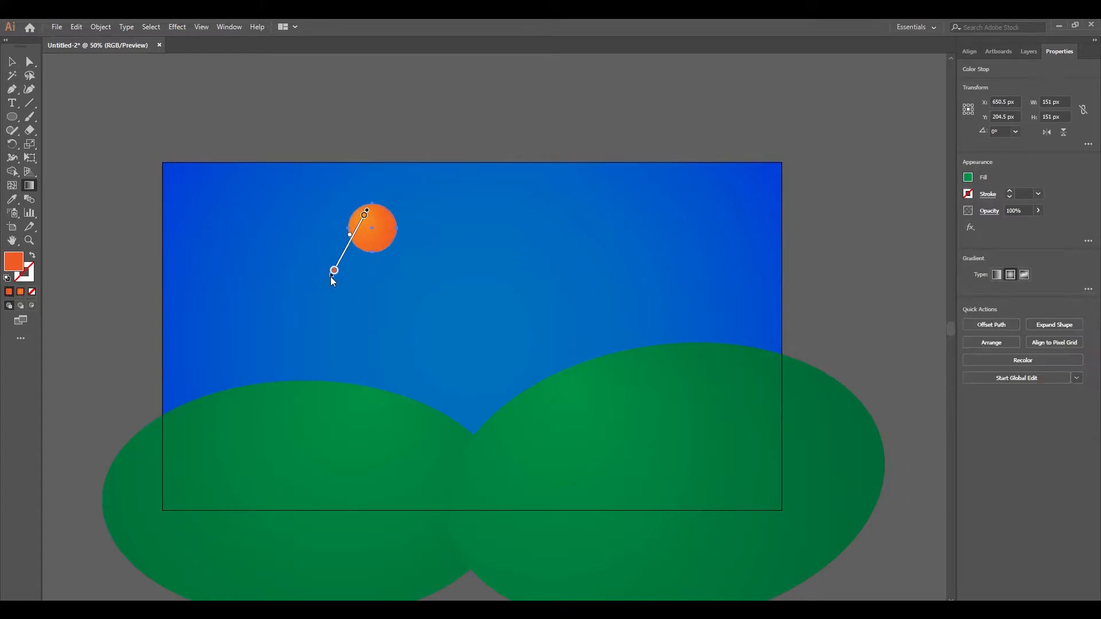
mouse_move(338, 274)
left_mouse_down()
mouse_move(352, 254)
mouse_move(351, 300)
mouse_move(343, 289)
left_mouse_up()
left_click_drag(365, 253, 363, 257)
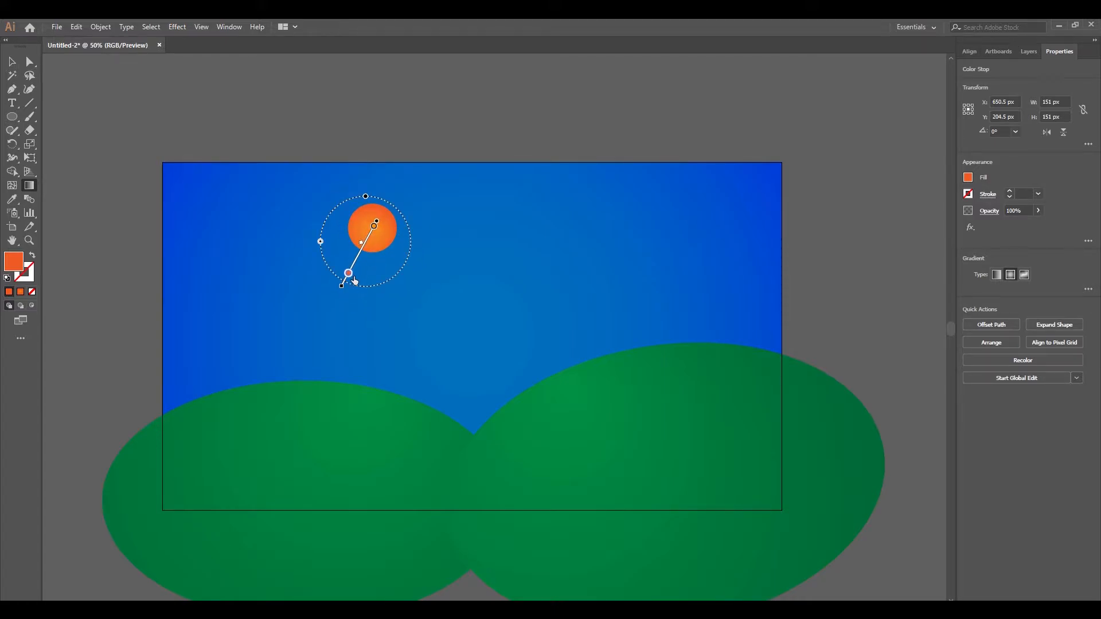
key("v")
left_click(397, 135)
left_click_drag(368, 246, 405, 243)
left_click(449, 112)
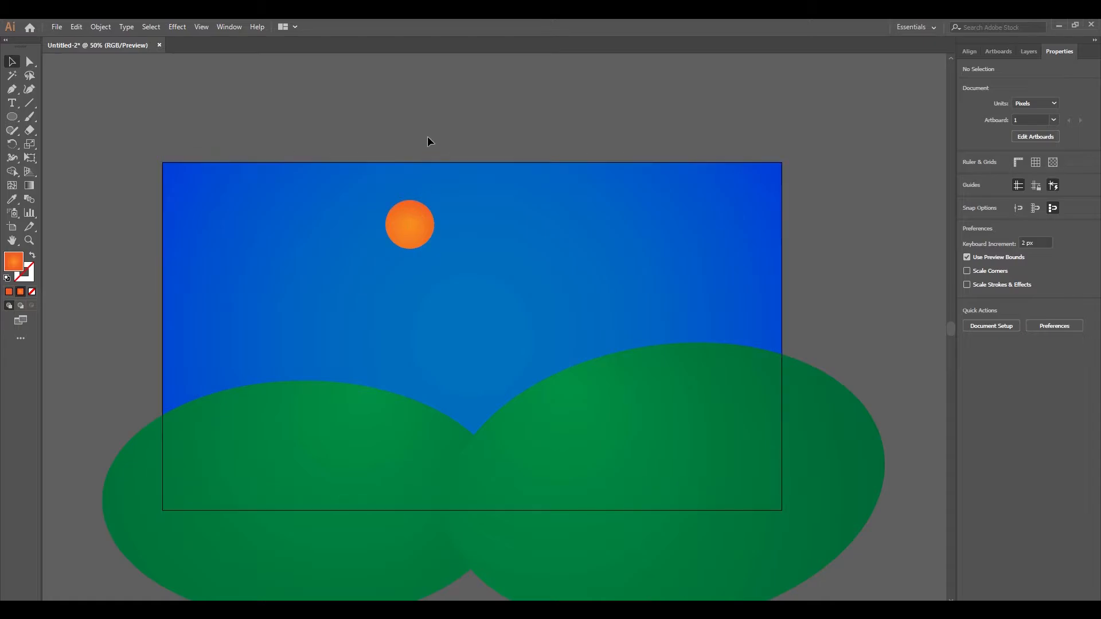
Step: Draw a second circle about 290 px across in the left part of the sky, above the left hill
left_click(11, 117)
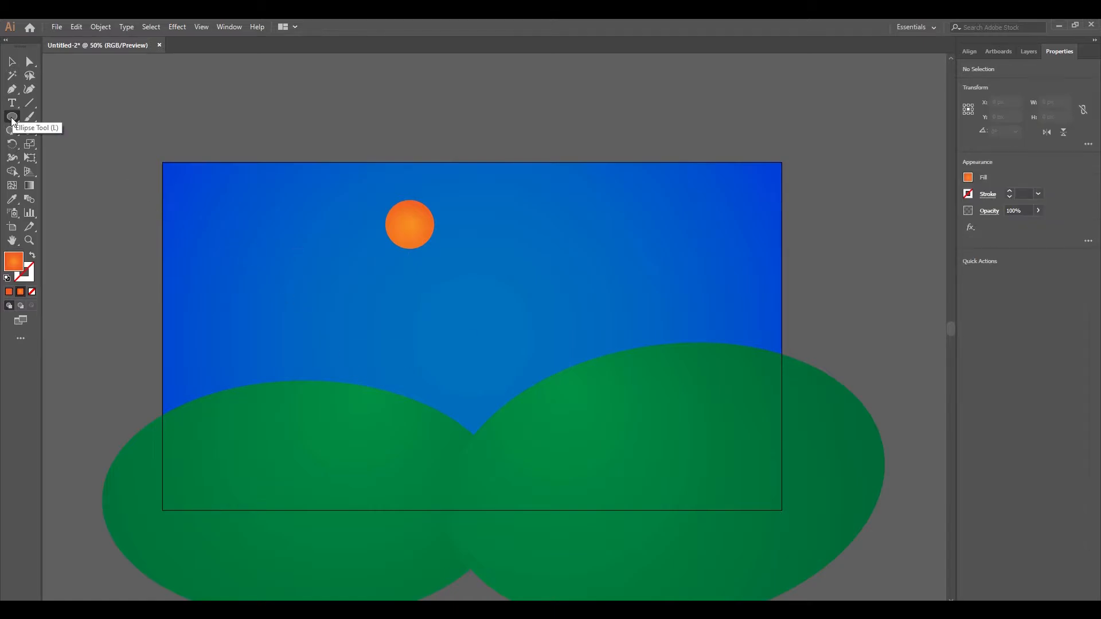
left_click_drag(15, 120, 36, 122)
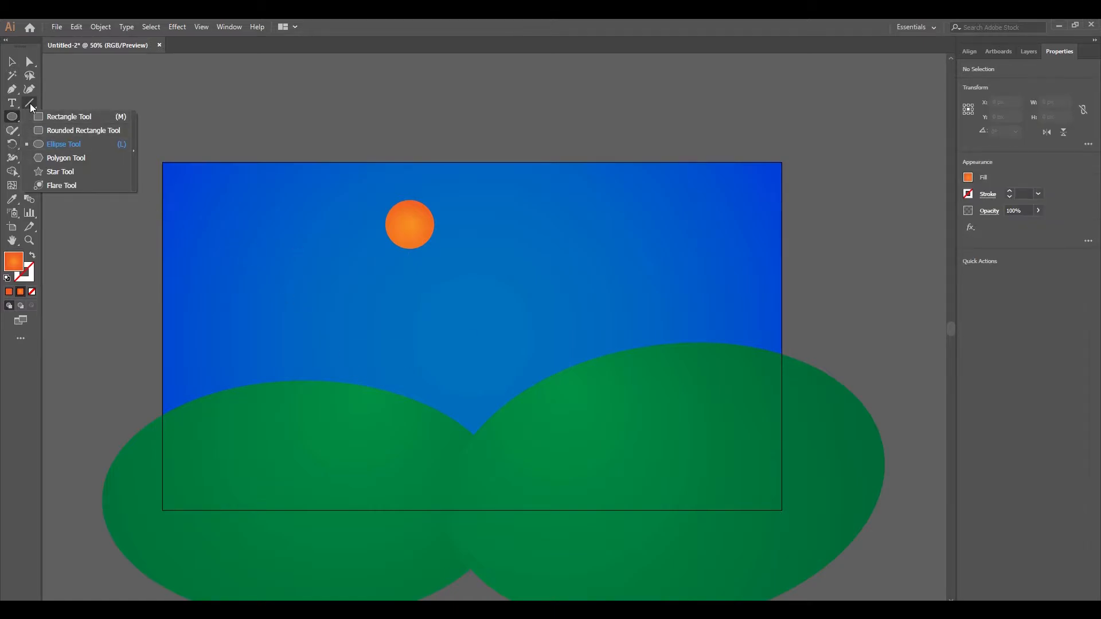
left_click(46, 144)
left_click_drag(212, 254, 313, 352)
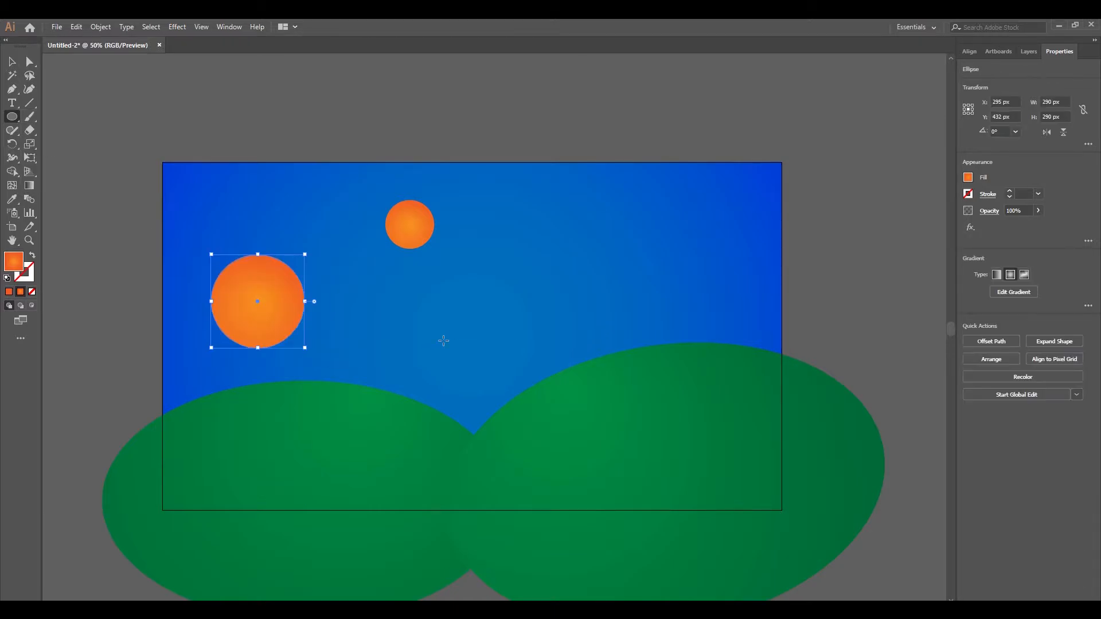
Step: Recolor the large circle's radial gradient with a magenta centre and a purple outer stop
left_click(30, 186)
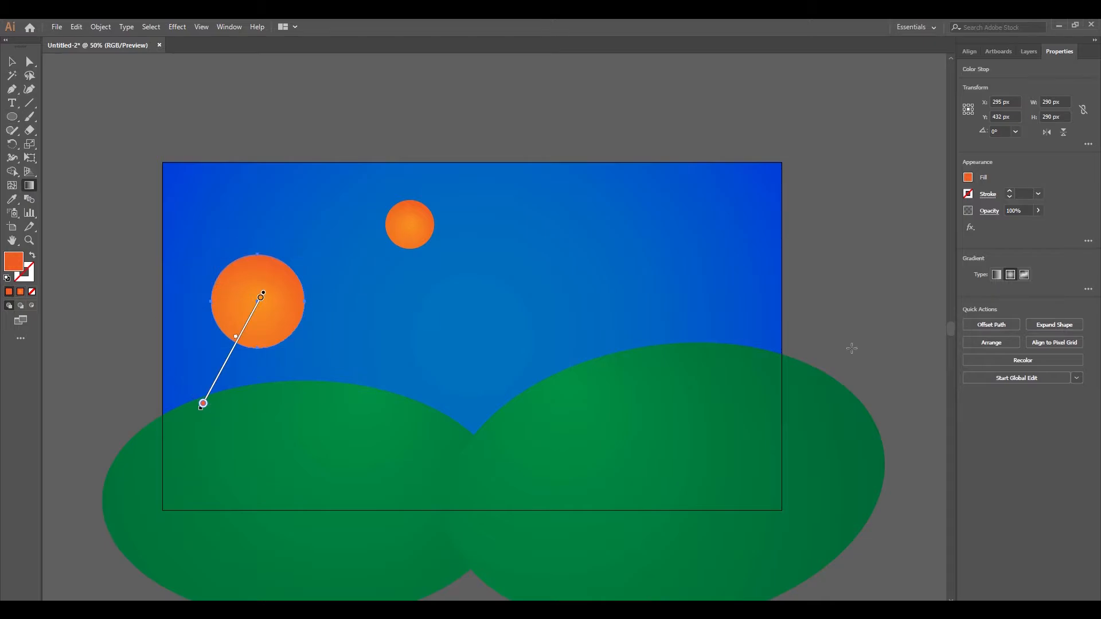
left_click(1089, 290)
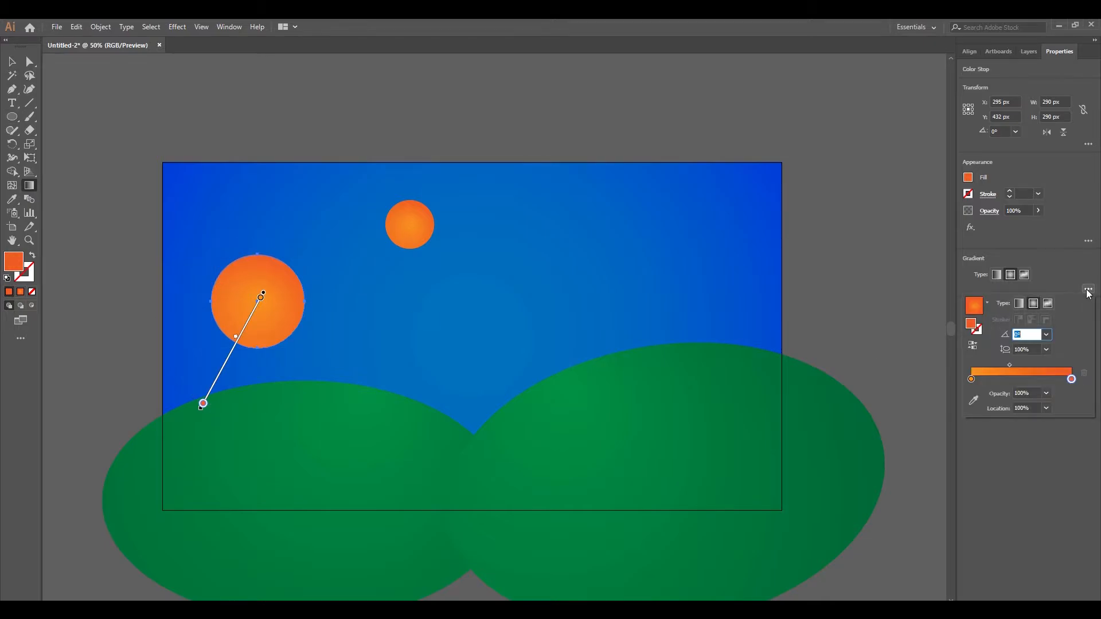
double_click(1072, 380)
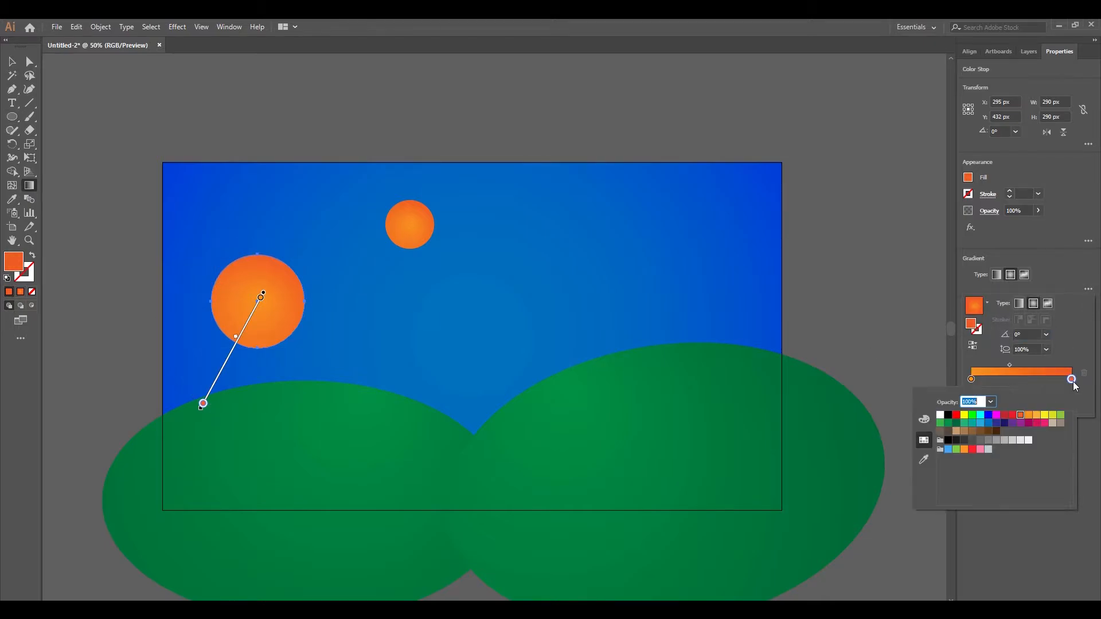
left_click(1012, 423)
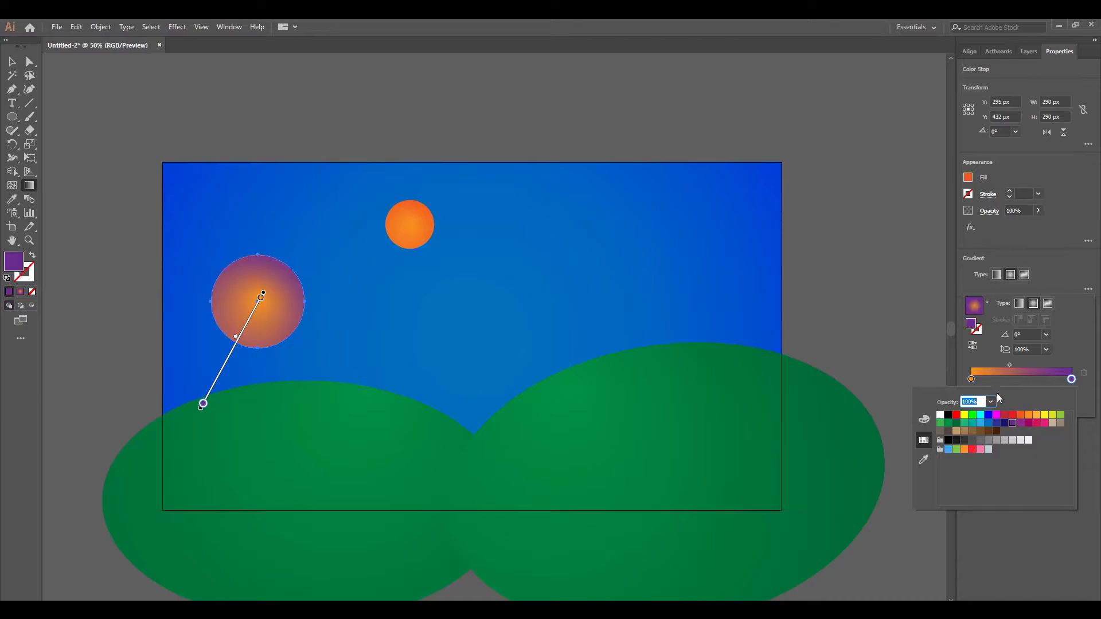
double_click(972, 379)
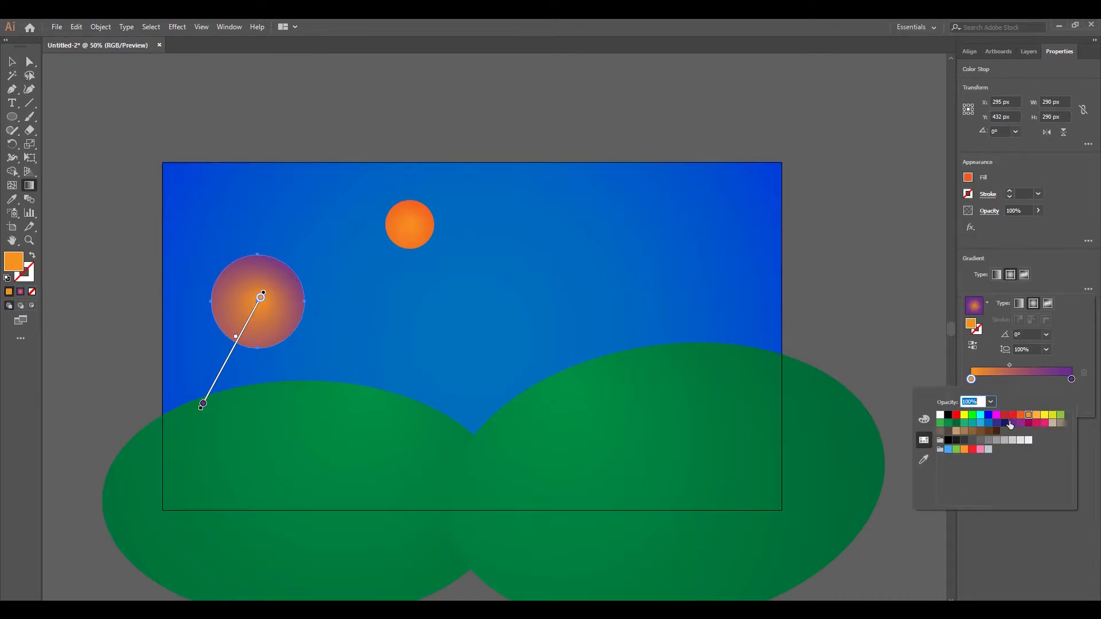
left_click(1021, 423)
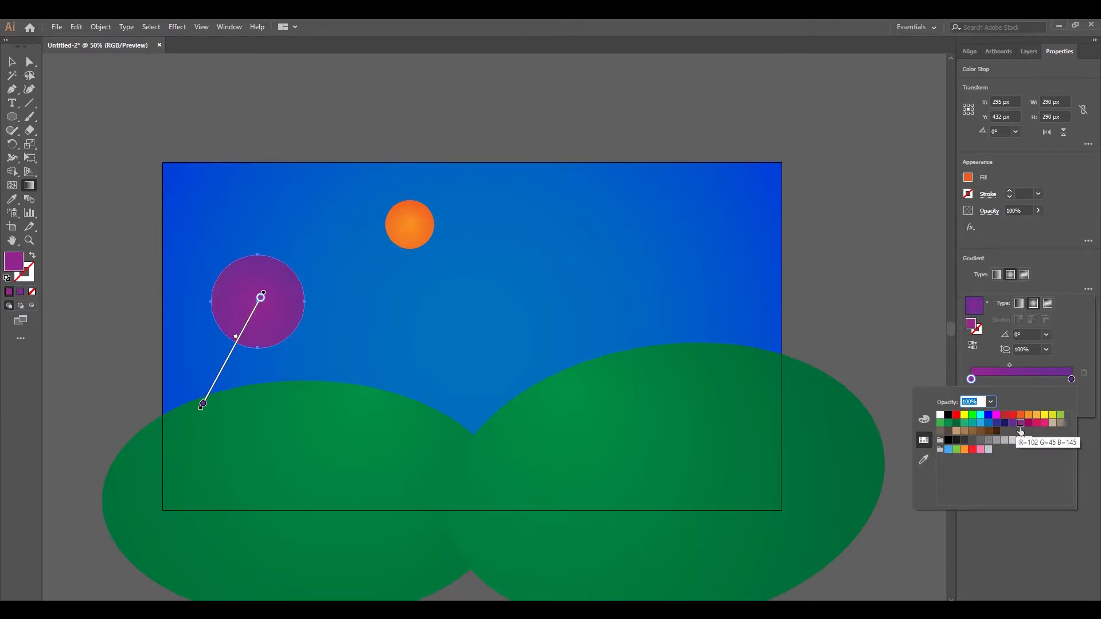
left_click(998, 415)
left_click(10, 64)
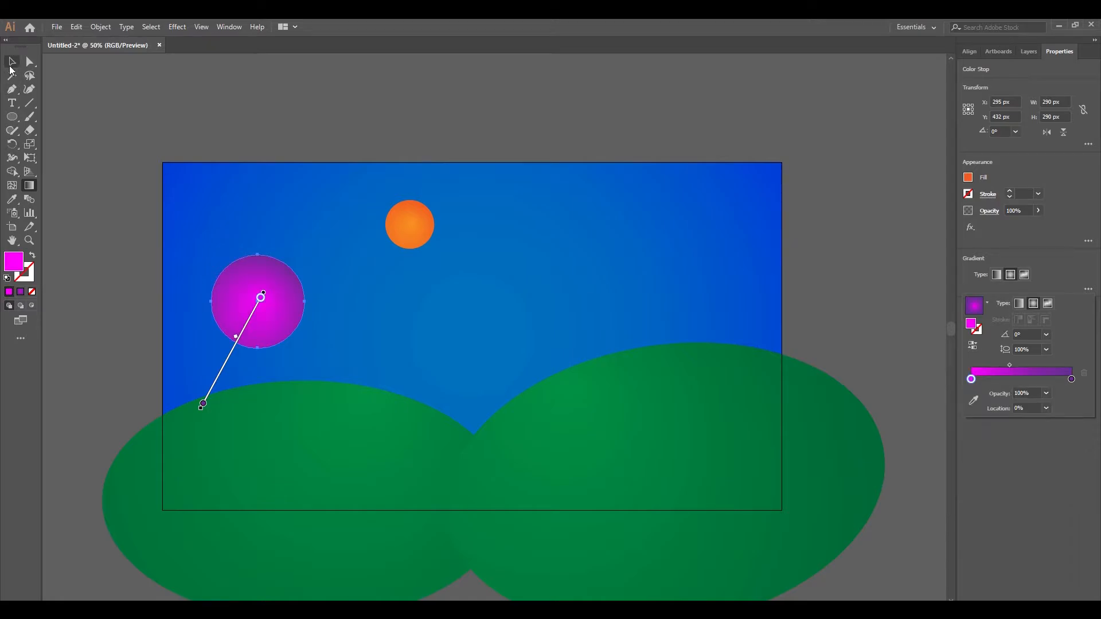
Step: Shift the gradient's bright magenta point toward the right edge of the large circle
left_click(264, 295)
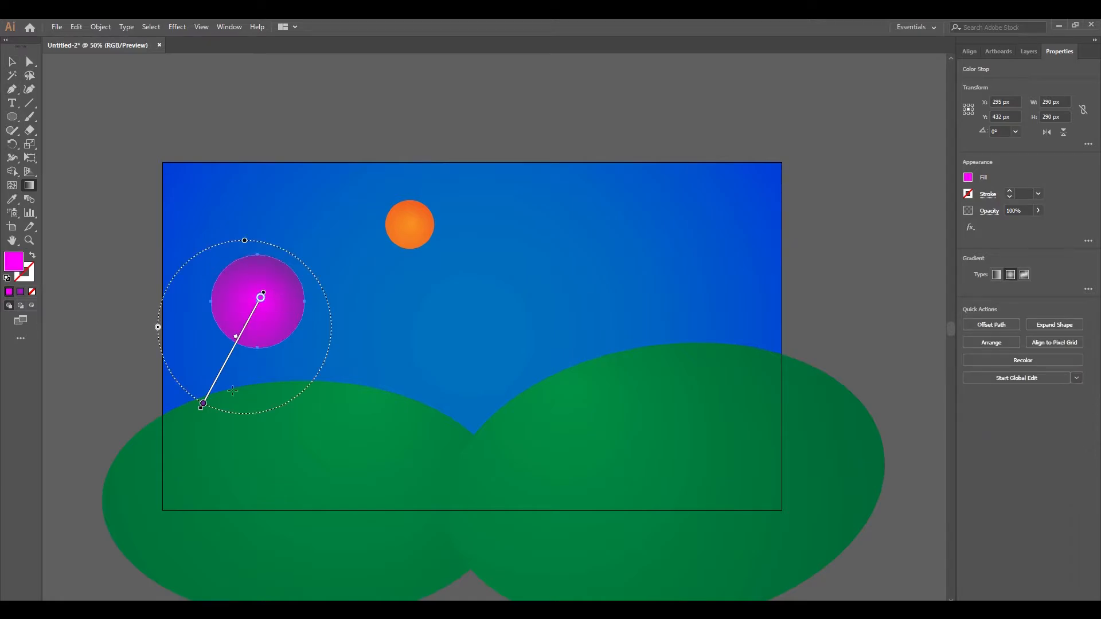
mouse_move(214, 386)
left_mouse_down()
mouse_move(246, 367)
mouse_move(261, 416)
mouse_move(272, 417)
left_mouse_up()
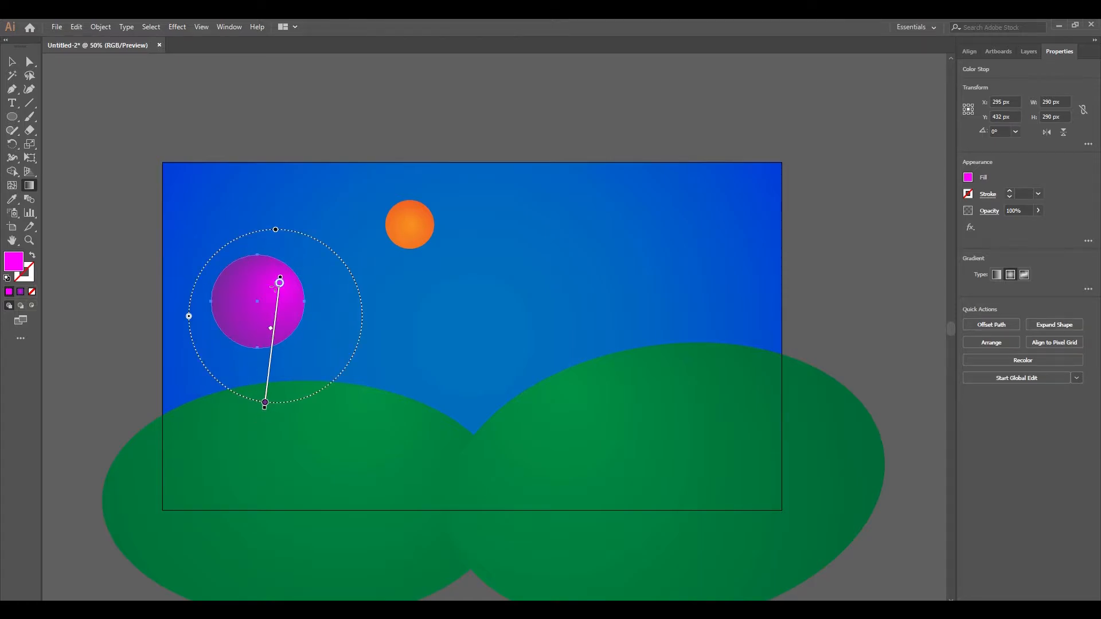
mouse_move(281, 281)
left_mouse_down()
mouse_move(309, 266)
mouse_move(307, 280)
left_mouse_up()
left_click(12, 62)
left_click(806, 143)
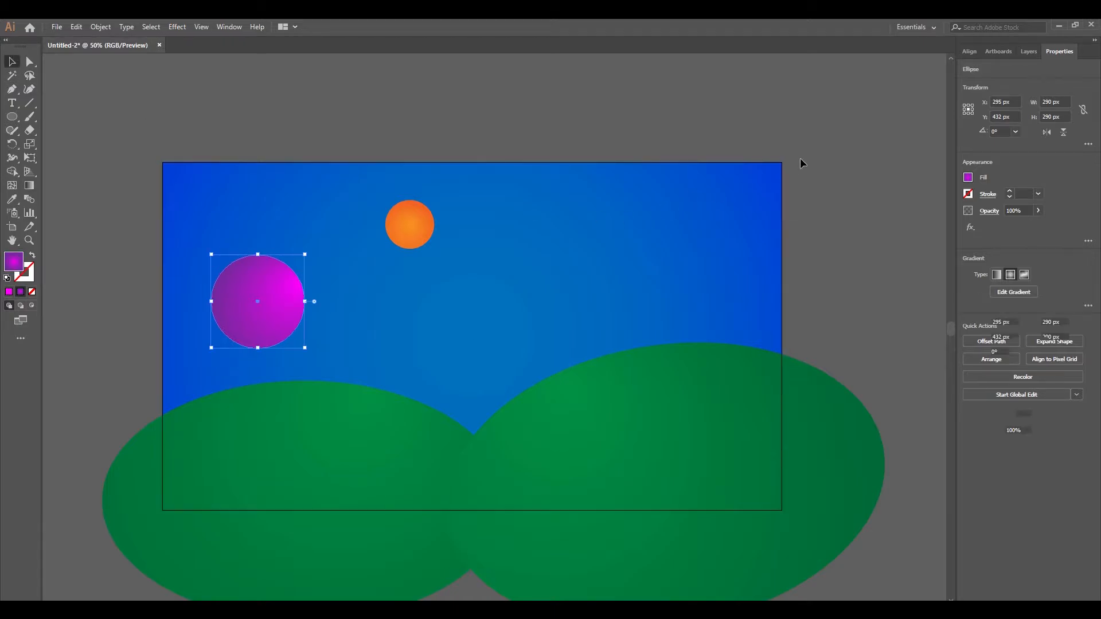
left_click(280, 324)
left_click(235, 91)
Step: Draw a tree trunk rectangle about 48 by 274 px from the purple circle's lower part down onto the left hill
left_click(12, 116)
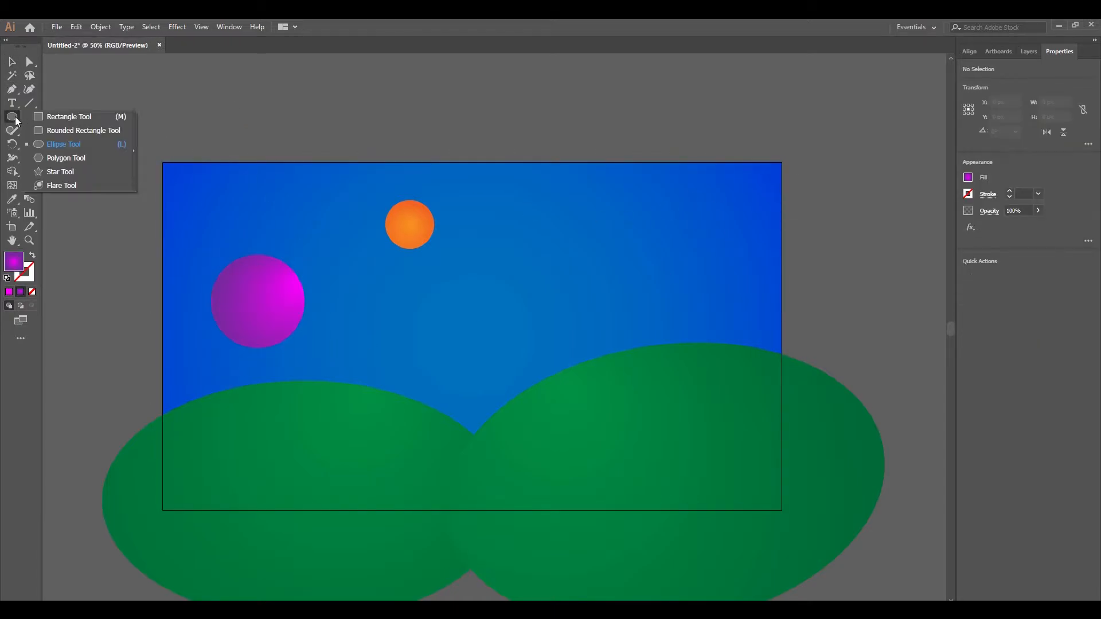
left_click(46, 131)
left_click_drag(256, 326, 267, 409)
left_click(12, 64)
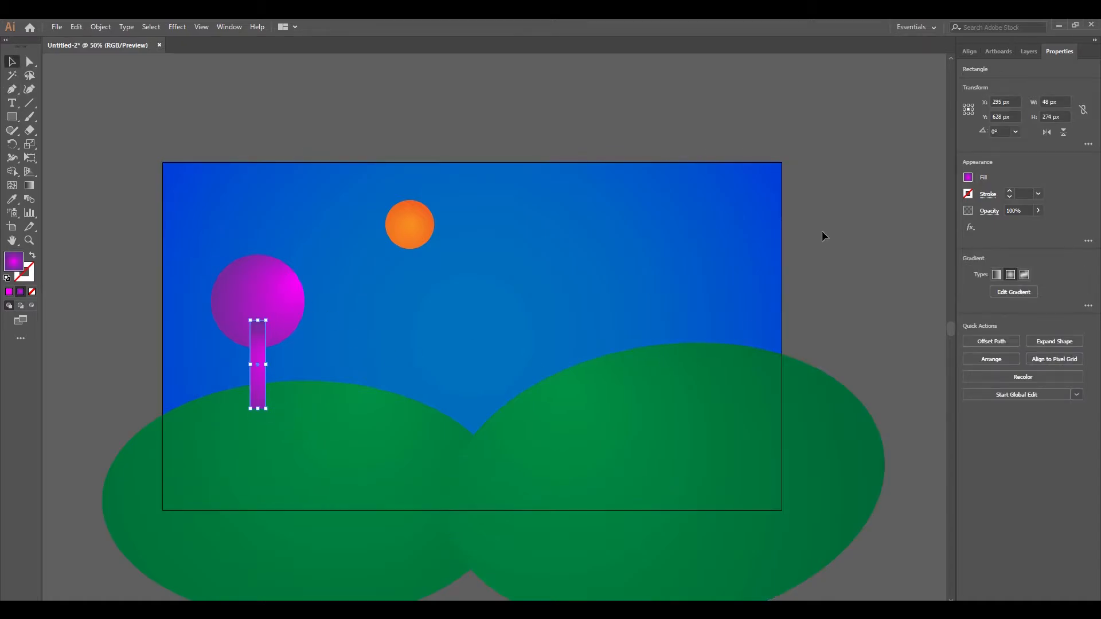
Step: Fill the trunk rectangle with solid black, 000000
left_click(9, 292)
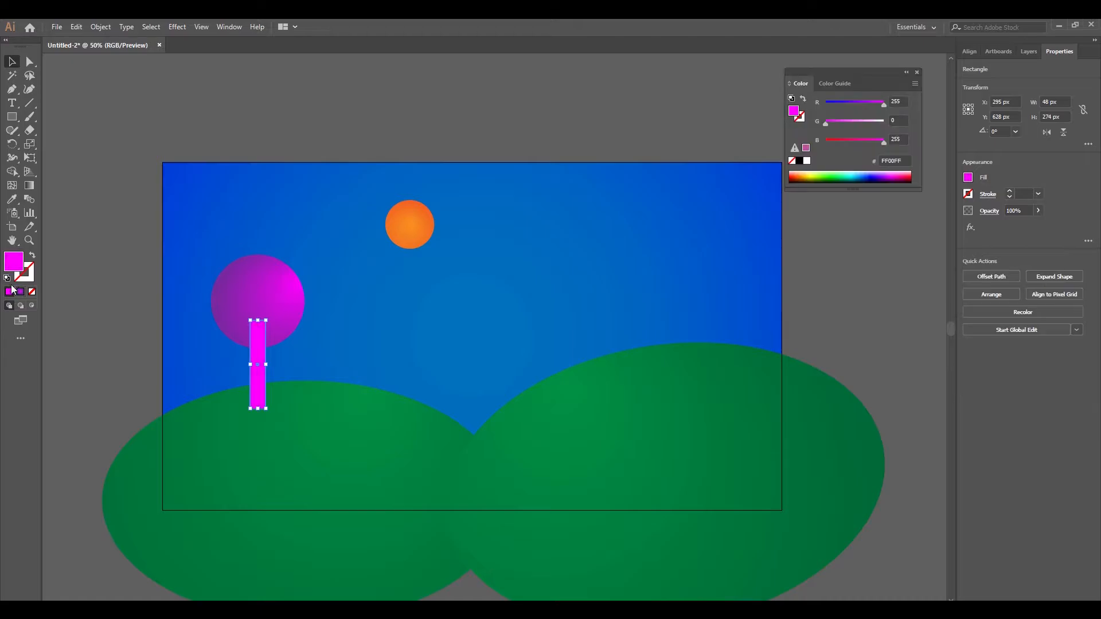
double_click(14, 261)
left_click_drag(539, 328, 402, 403)
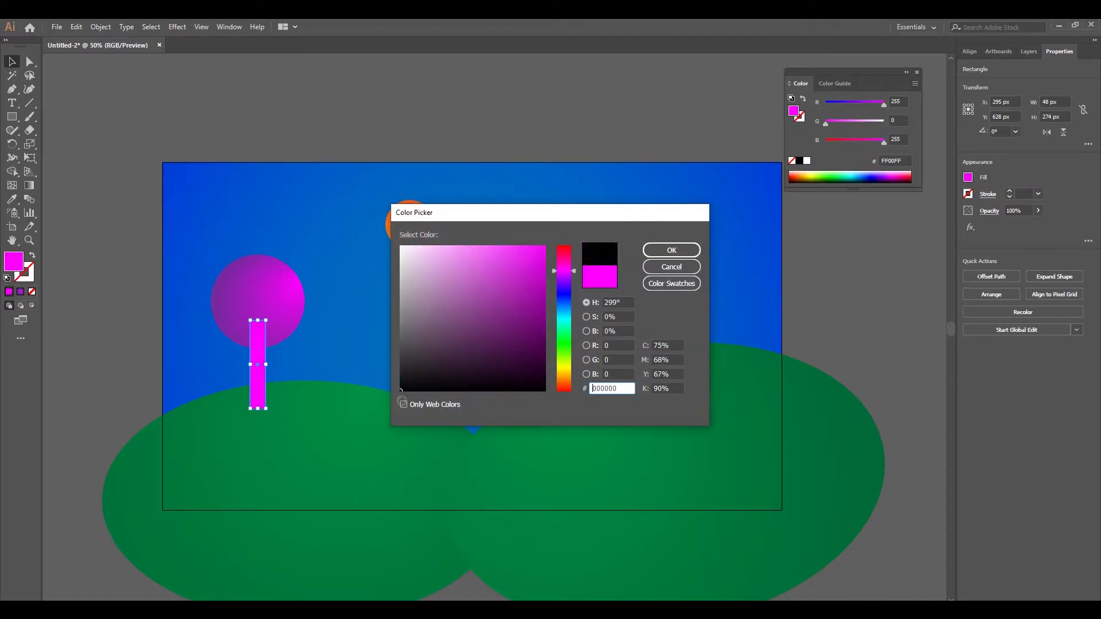
left_click(671, 250)
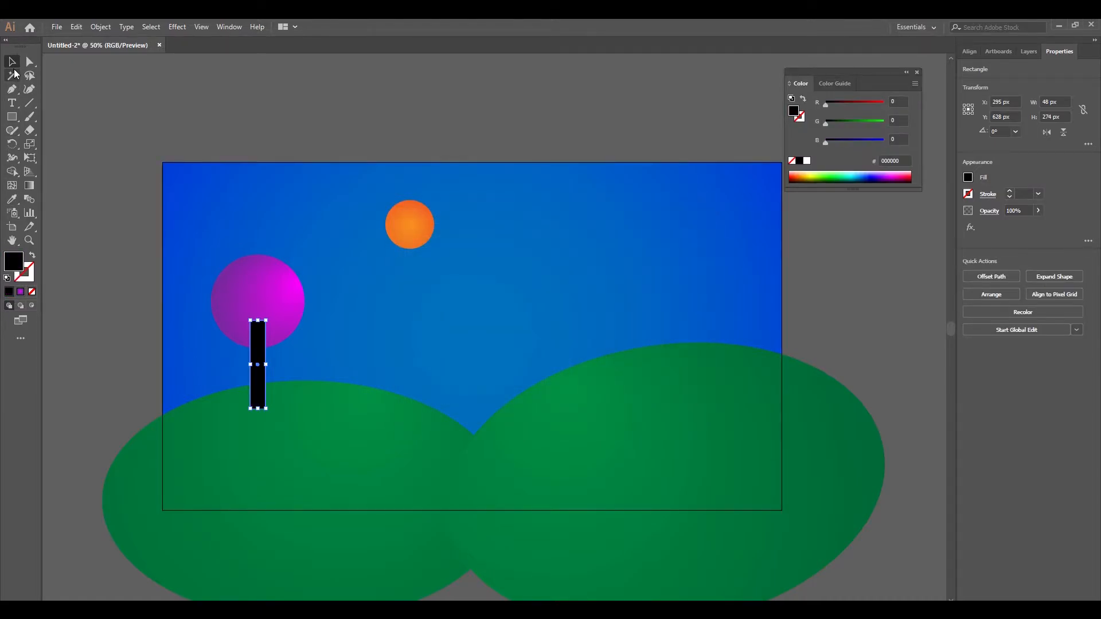
Step: Bring the purple circle to the front so it covers the upper end of the trunk
left_click(263, 295)
right_click(263, 294)
mouse_move(361, 488)
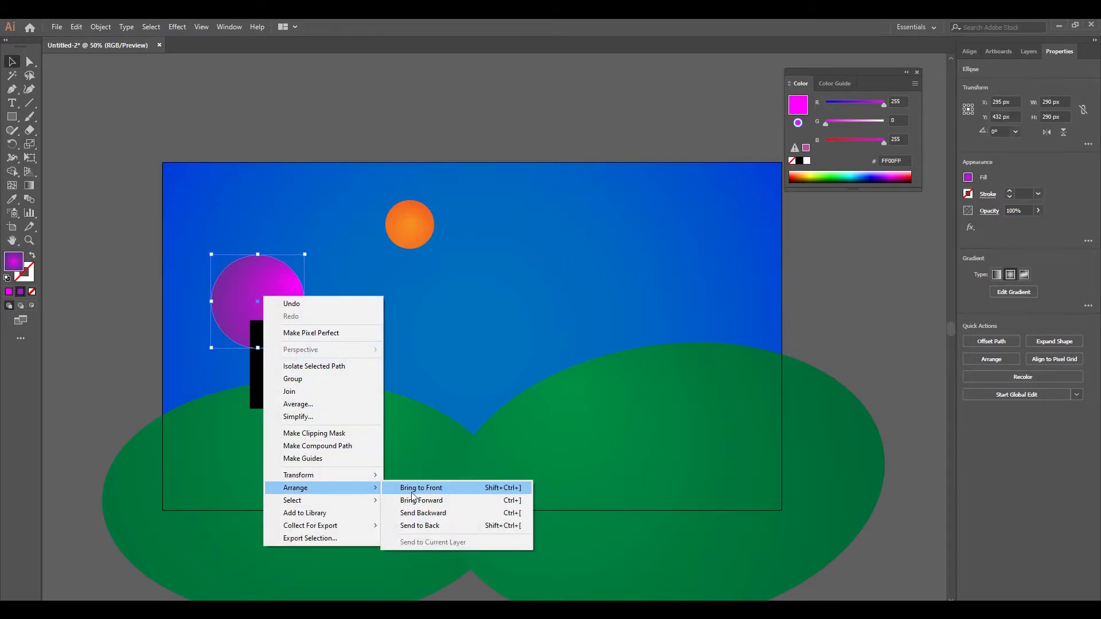
left_click(412, 493)
left_click(326, 96)
Step: Align the trunk and the purple circle horizontally by their centres
left_click(259, 383)
left_click(277, 317, "shift")
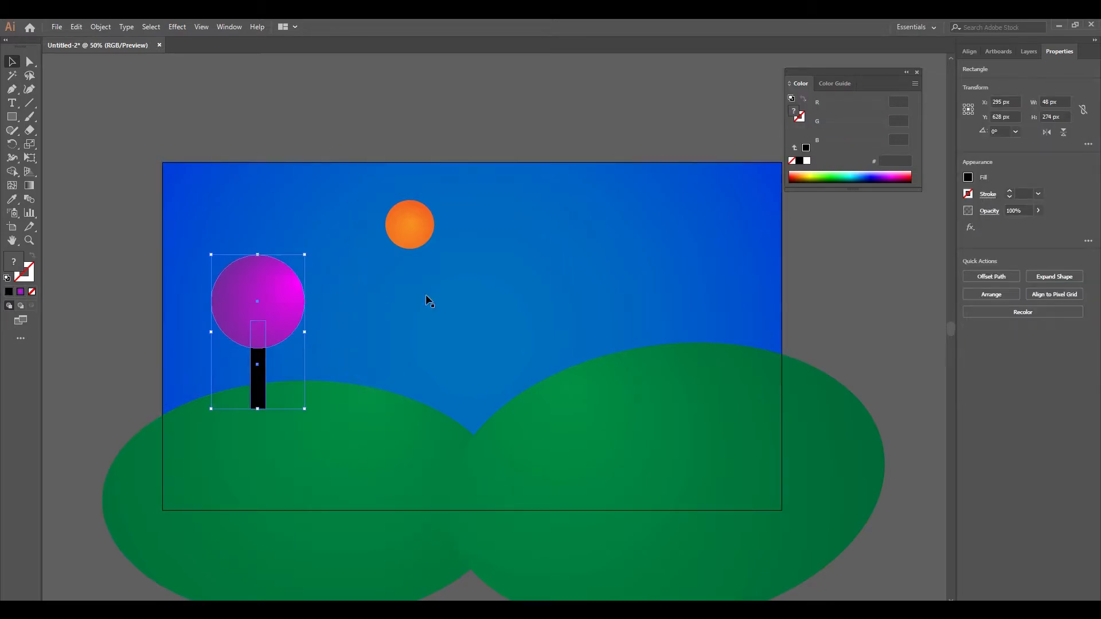
left_click(1012, 277)
left_click(852, 301)
Step: Move the tree onto the left hill at X 300 px, Y 626 px and scale it down to about 144 by 238 px
left_click(491, 319)
left_click(476, 388, "shift")
key("shift+Left")
key("shift+Left")
key("shift+Left")
key("shift+Left")
key("shift+Left")
key("shift+Left")
key("shift+Left")
key("shift+Left")
key("shift+Left")
key("shift+Left")
key("shift+Left")
key("shift+Left")
key("shift+Left")
key("shift+Left")
key("shift+Left")
key("shift+Left")
key("shift+Left")
key("shift+Left")
key("shift+Left")
key("shift+Left")
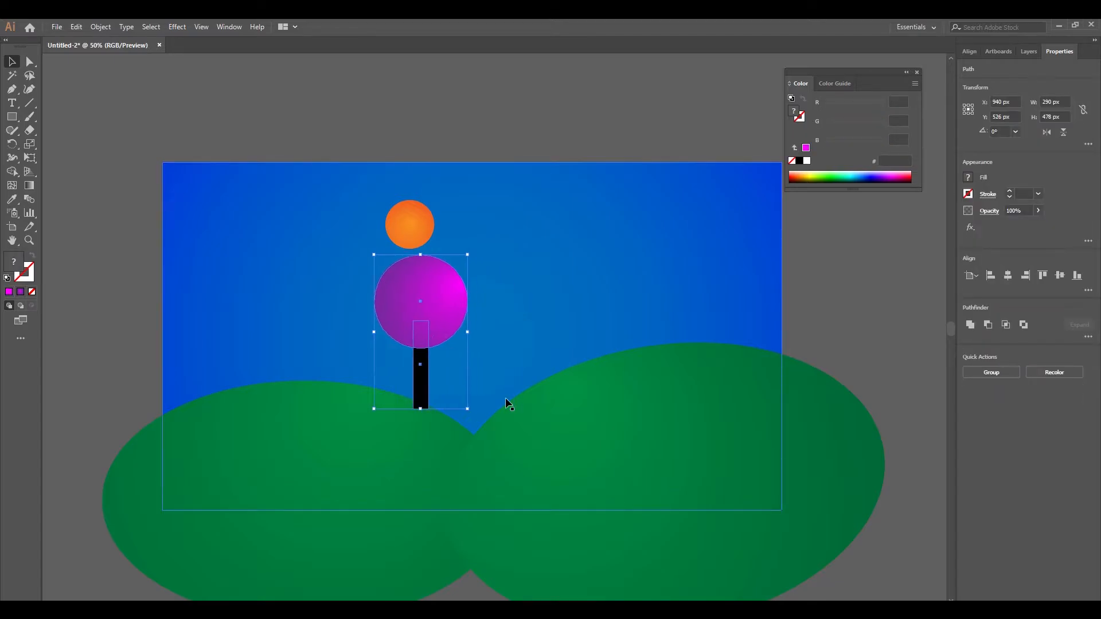
key("shift+Down")
key("shift+Down")
key("shift+Down")
key("shift+Right")
key("shift+Right")
key("shift+Right")
key("shift+Down")
key("shift+Down")
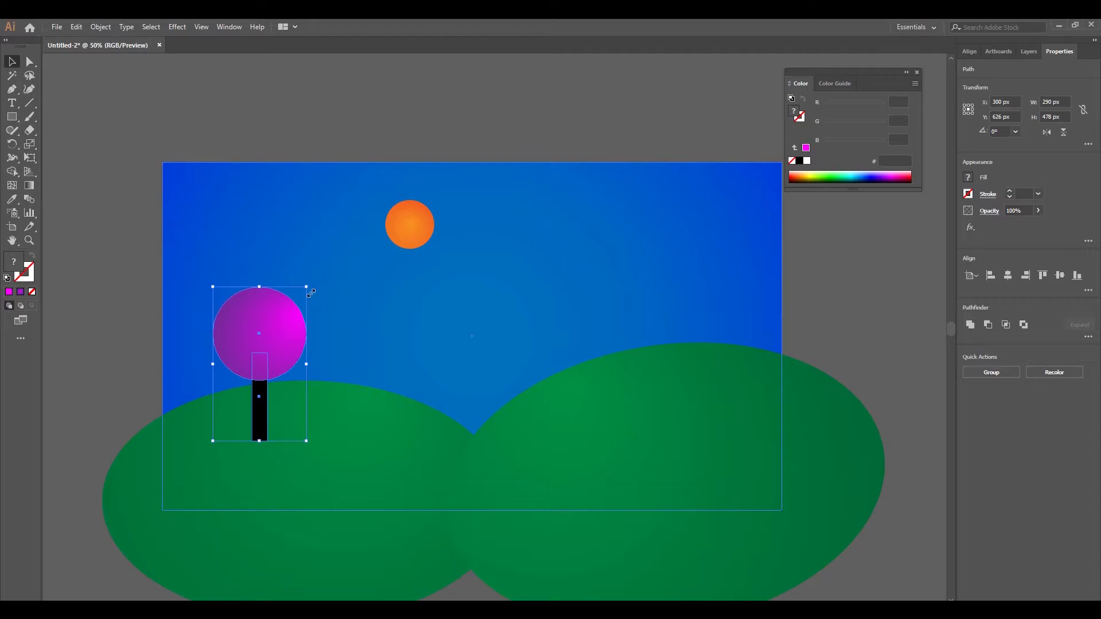
left_click_drag(311, 294, 288, 333)
left_click(330, 150)
Step: Duplicate the tree's crown and trunk together, placing the copy slightly to the right and lower, overlapping the original
key("ctrl+plus")
key("ctrl+plus")
key("ctrl+plus")
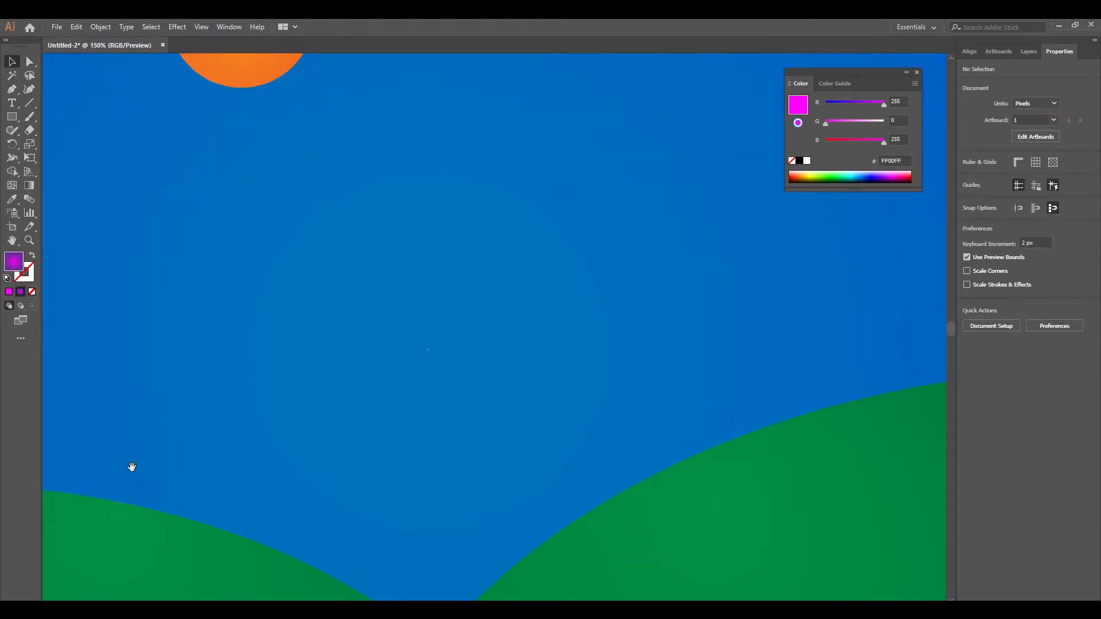
left_click_drag(280, 513, 765, 371)
left_click_drag(483, 380, 632, 484)
left_click(428, 355)
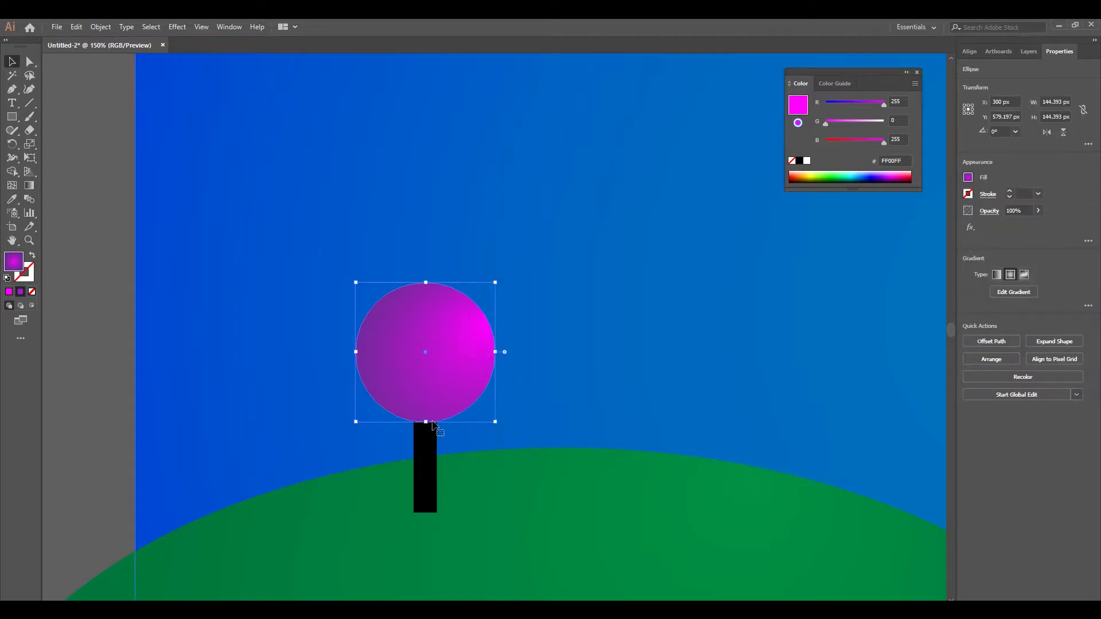
left_click(113, 438)
left_click(434, 482)
left_click(447, 374, "shift")
left_click(98, 377)
left_click(434, 498)
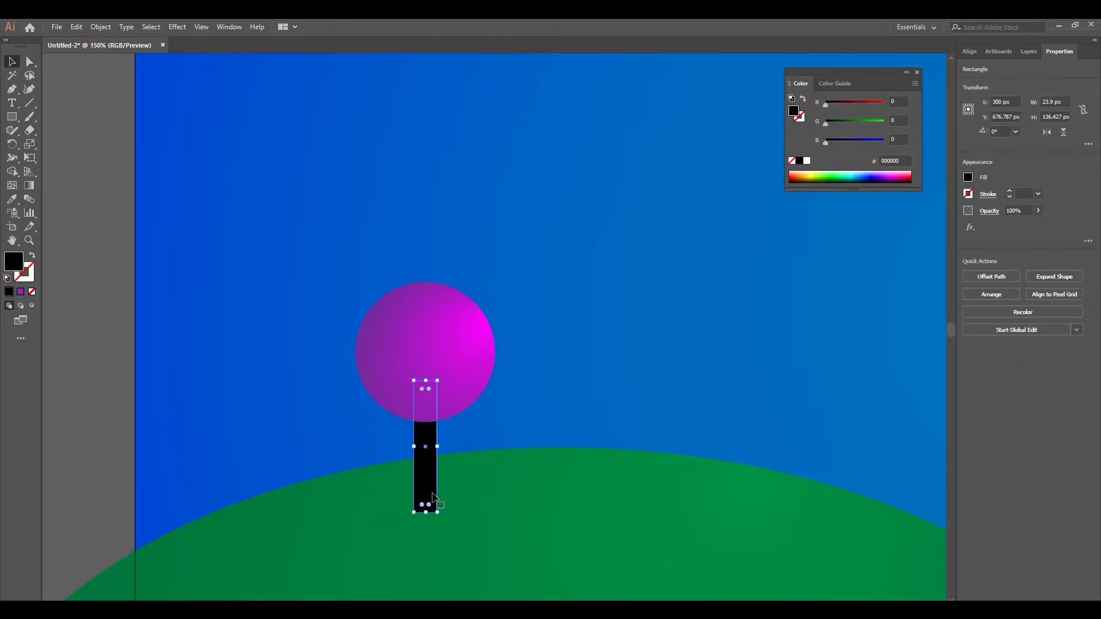
left_click(454, 366, "shift")
left_click_drag(425, 479, 524, 504)
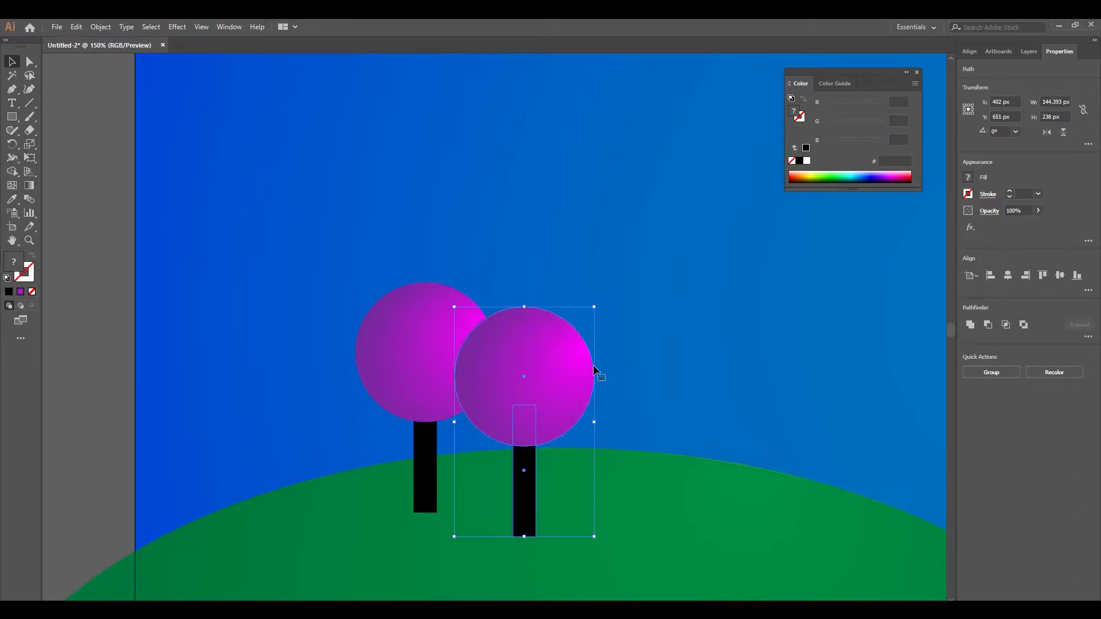
Step: Fill the copied tree with black and move it exactly over the original tree
left_click(12, 292)
key("ctrl+minus")
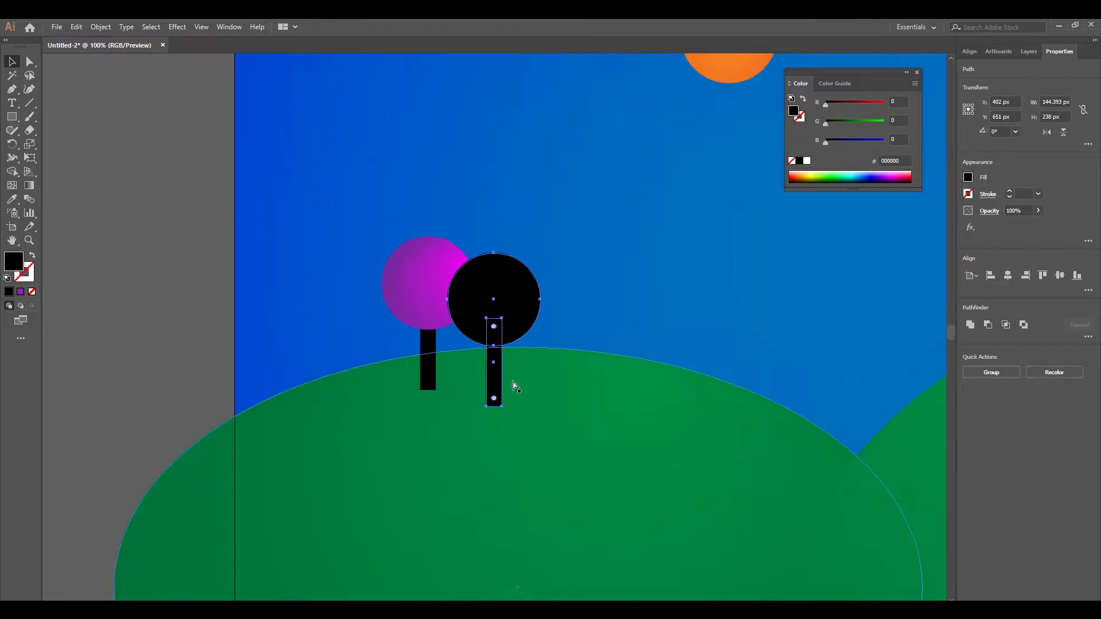
key("ctrl+minus")
left_click_drag(469, 400, 428, 386)
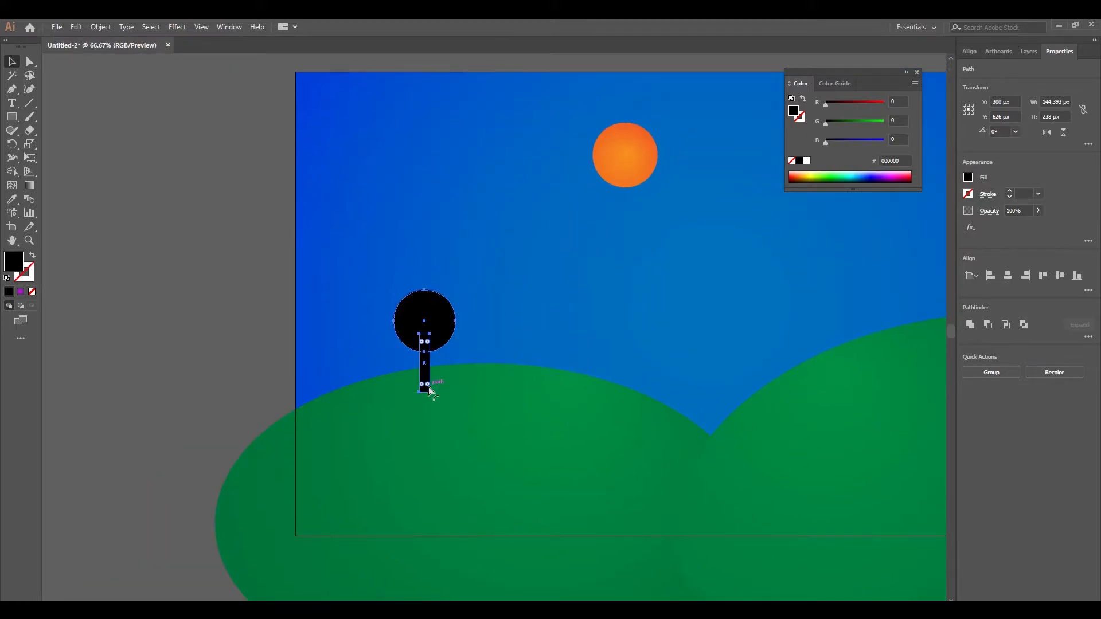
Step: Group the black tree and flip it downward below the trunk as a shadow about 200 px high
key("ctrl+g")
left_click_drag(425, 290, 432, 484)
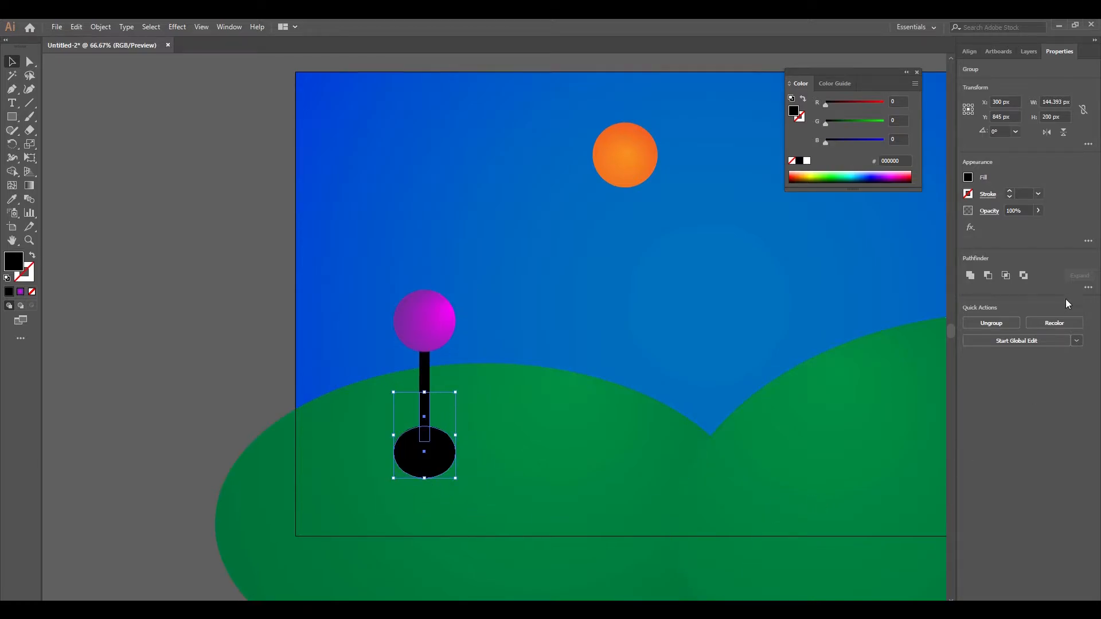
Step: Rotate the shadow group to about 345° so it slants down to the left, and join it to the trunk's base
key("ctrl+equal")
key("ctrl+equal")
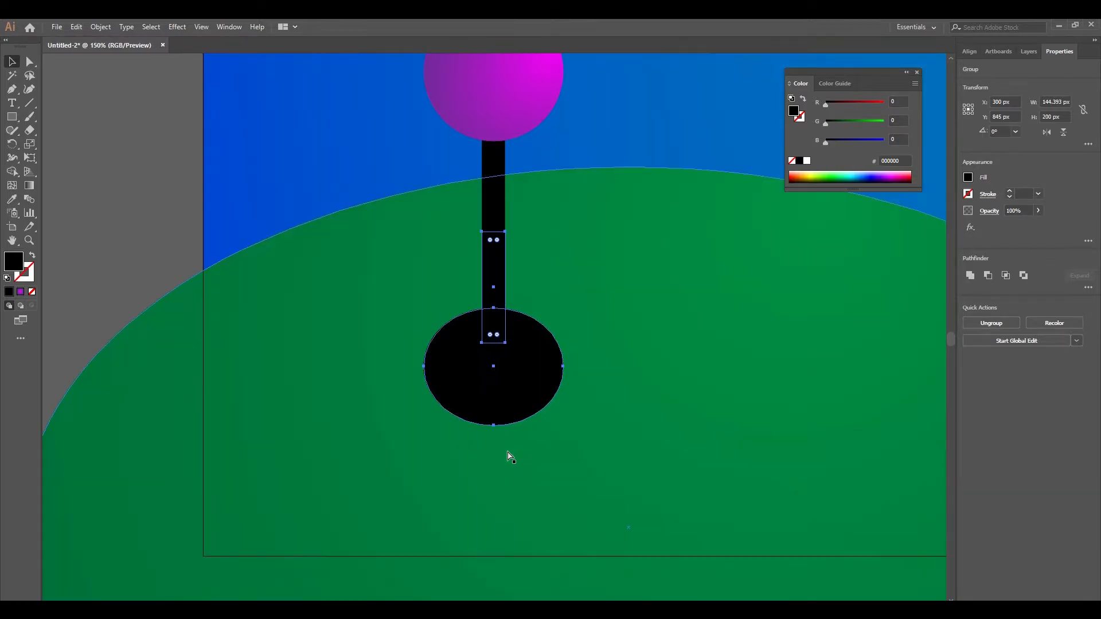
left_click_drag(498, 345, 494, 343)
left_click_drag(571, 432, 541, 451)
left_click_drag(481, 332, 470, 326)
Step: Bring the original trunk and crown to the front of the shadow
left_click(503, 193)
left_click(513, 117, "shift")
right_click(512, 117)
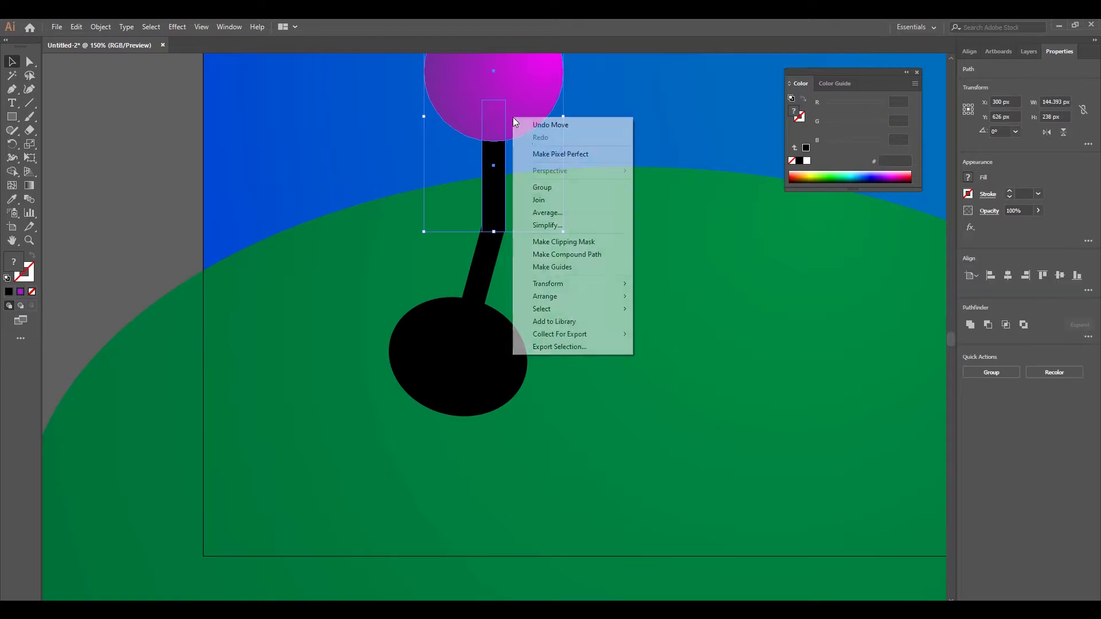
mouse_move(626, 302)
left_click(671, 296)
left_click(180, 201)
Step: Set the tree shadow's opacity to 20%
left_click(499, 327)
left_click(1002, 212)
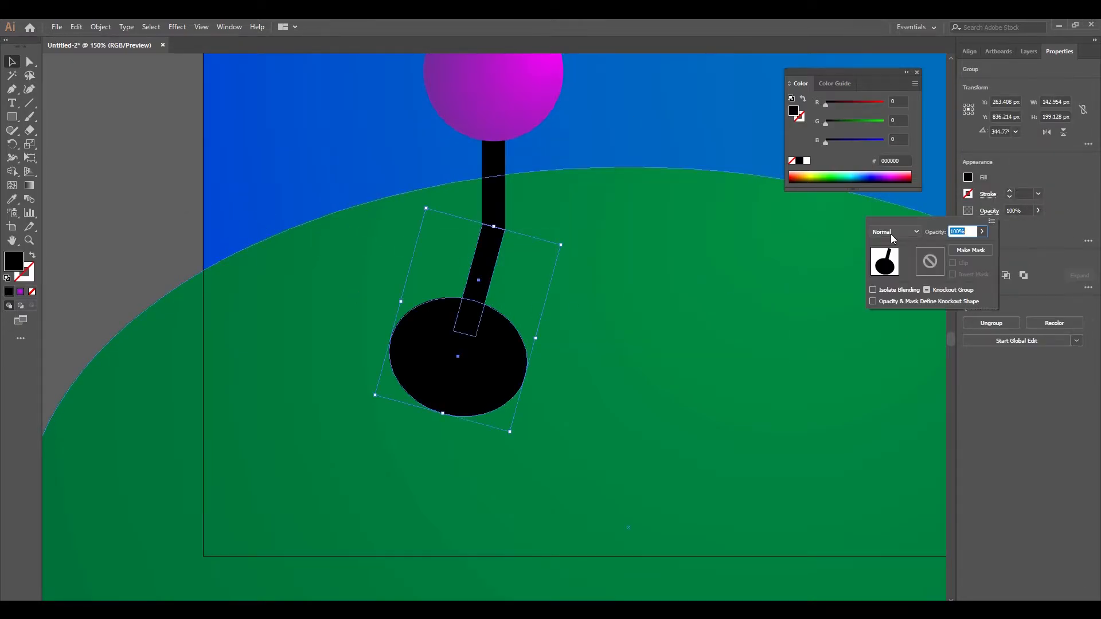
left_click(909, 231)
left_click(900, 343)
left_click(1039, 212)
left_click(1038, 214)
type("20")
key("Return")
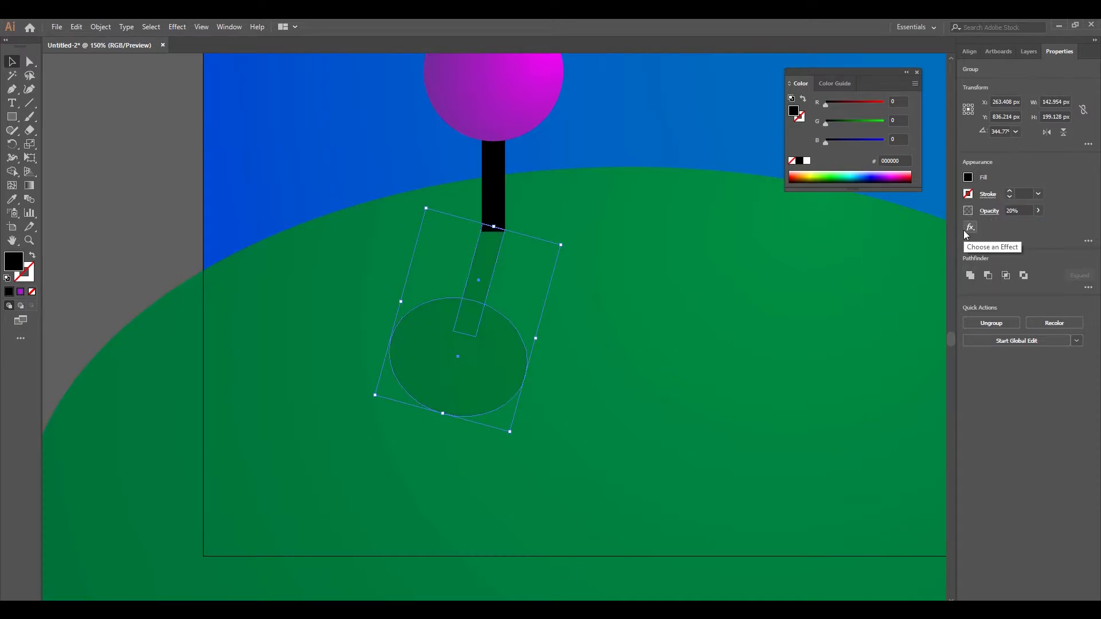
left_click(146, 219)
key("ctrl+0")
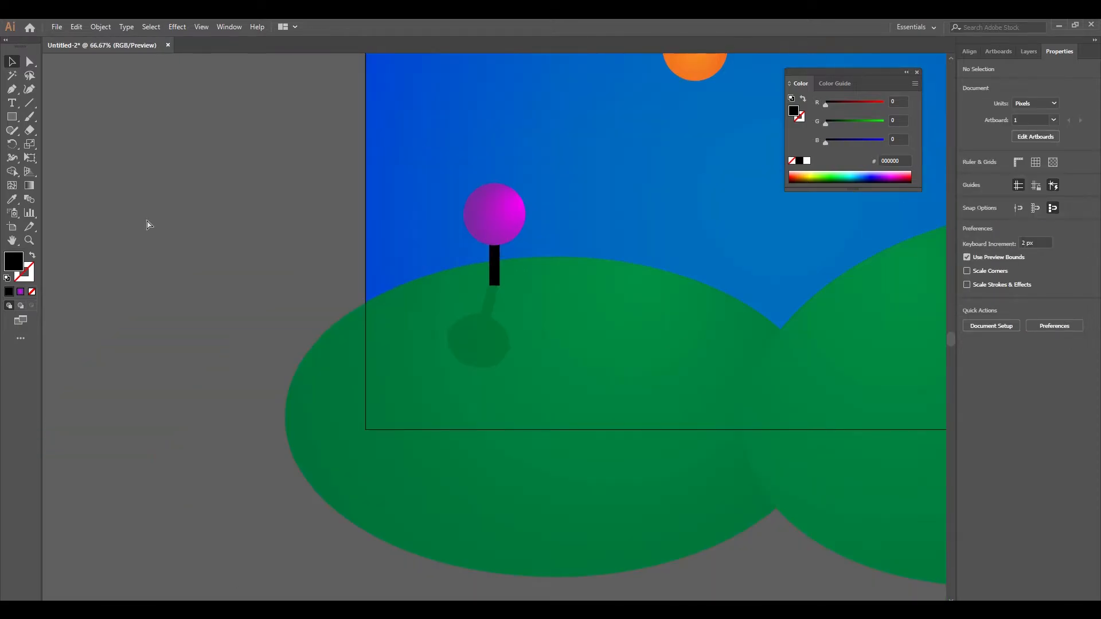
left_click_drag(315, 337, 359, 325)
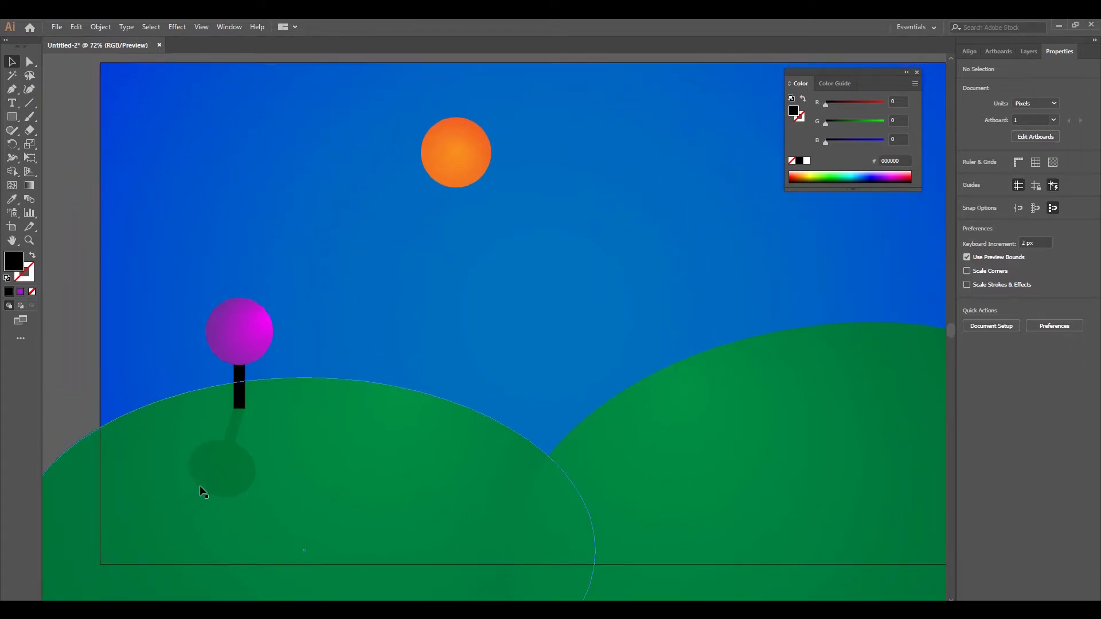
left_click(251, 365, "shift")
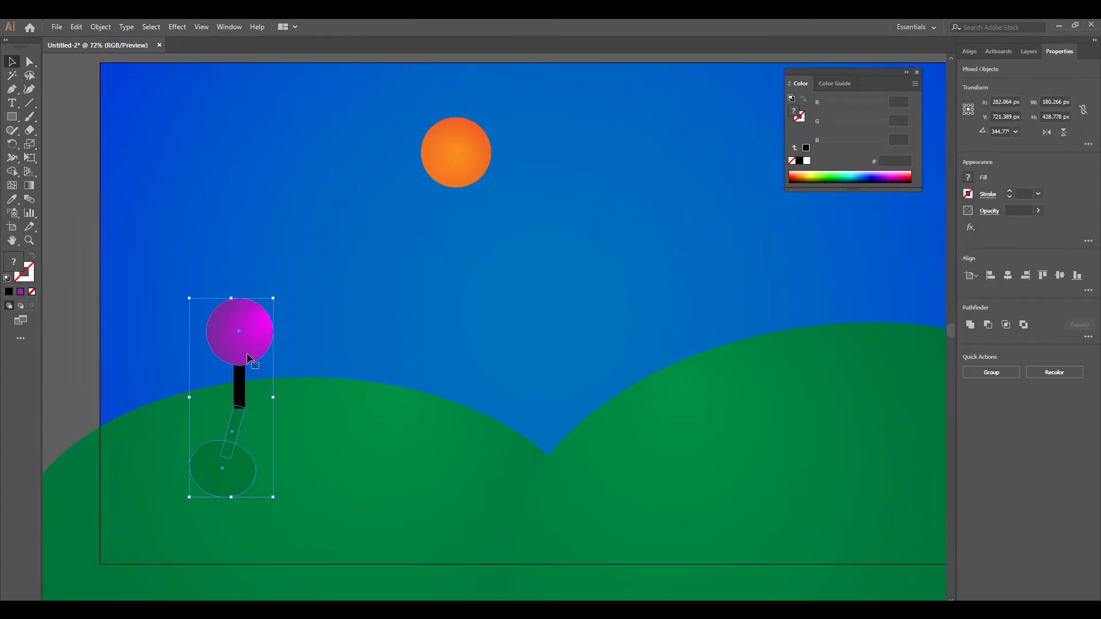
left_click_drag(246, 353, 807, 329)
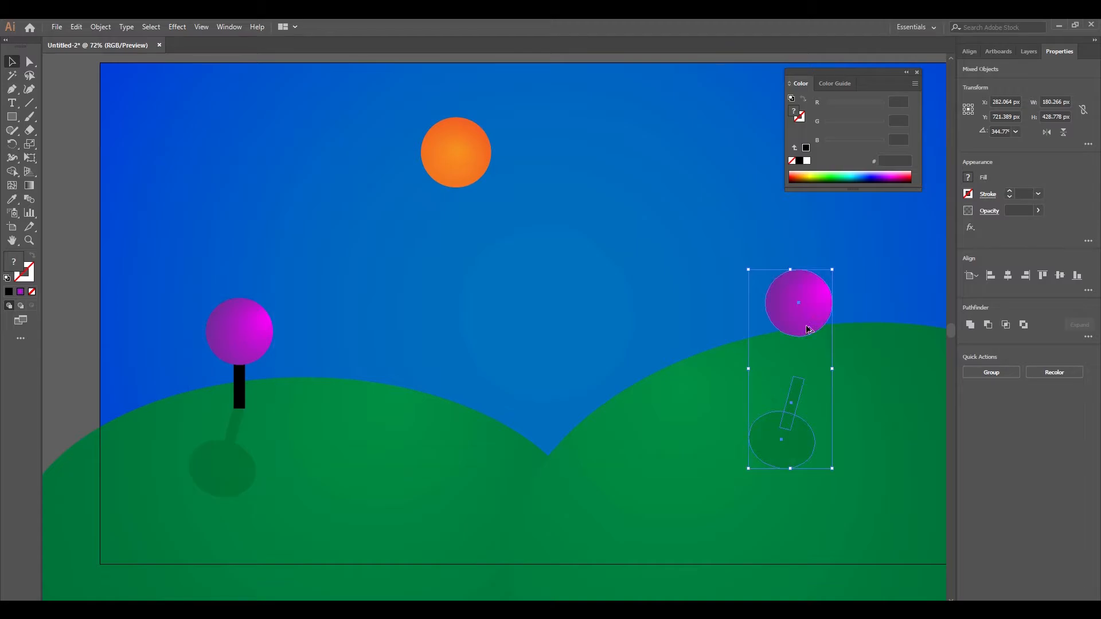
key("ctrl+z")
Step: Group the trunk and purple crown of the tree on the left hill
left_click(239, 388)
left_click(240, 341, "shift")
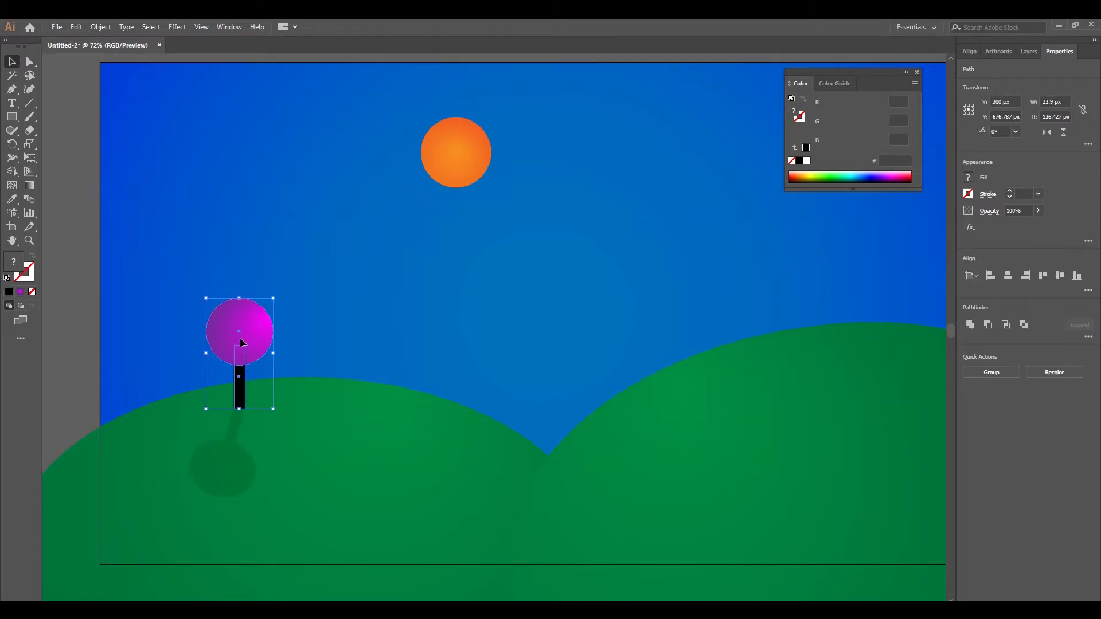
key("ctrl+g")
left_click(77, 370)
Step: Place two copies of the grouped tree and its shadow side by side on the right hill
left_click(231, 353)
left_click(233, 473, "shift")
left_click_drag(233, 473, 783, 421)
scroll(696, 409, "right", 3)
left_click_drag(696, 410, 693, 405)
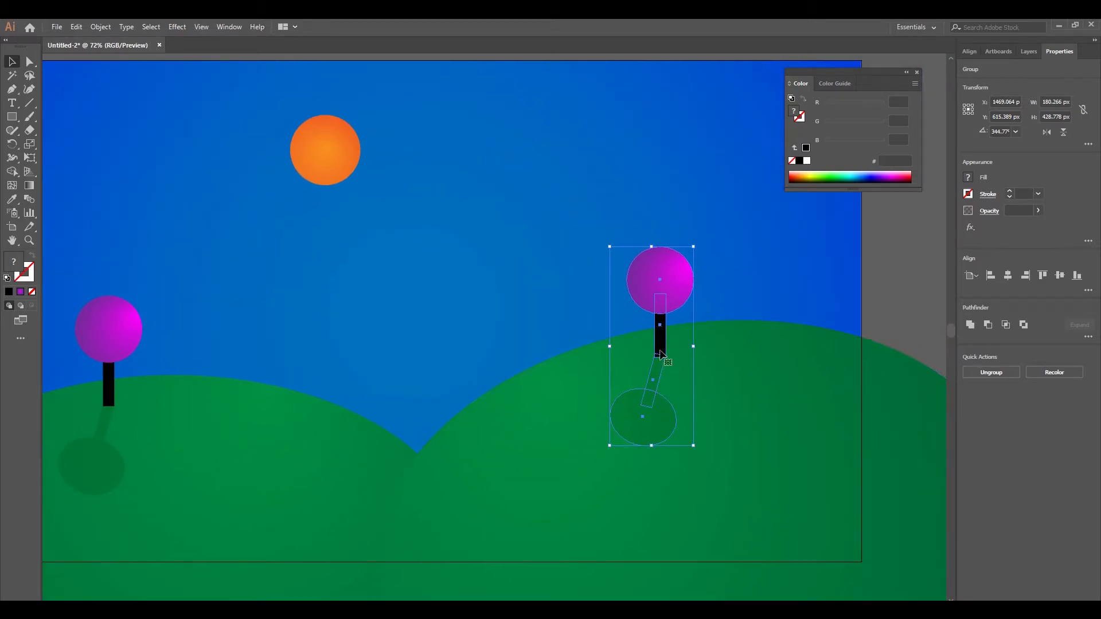
mouse_move(661, 351)
left_mouse_down()
mouse_move(808, 351)
mouse_move(822, 340)
mouse_move(682, 356)
mouse_move(654, 347)
mouse_move(662, 348)
left_mouse_up()
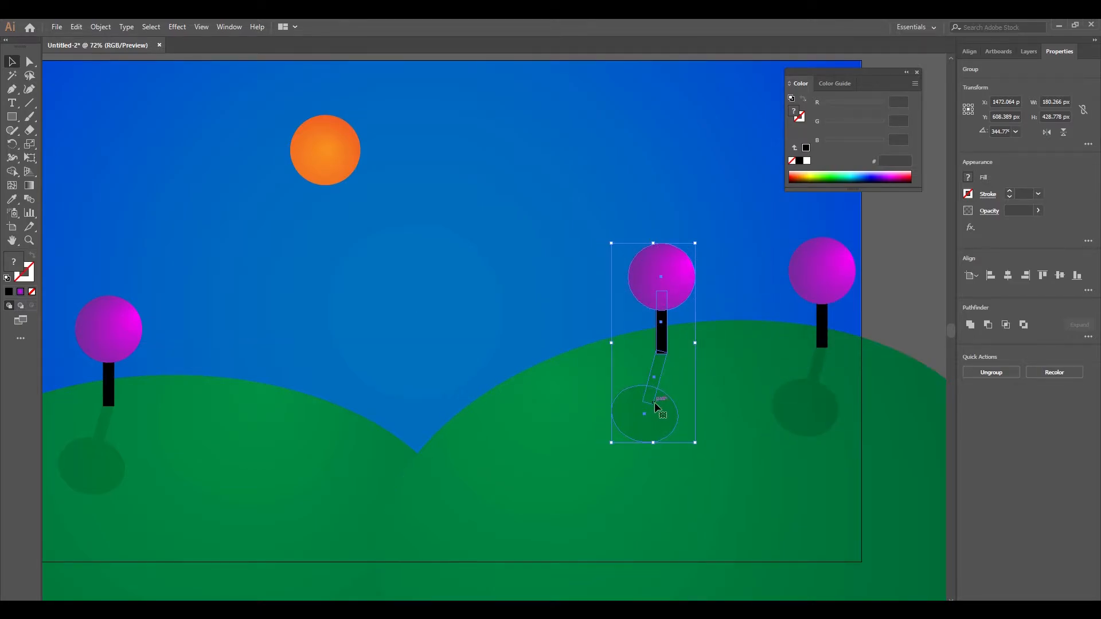
Step: Rotate the rightmost tree's shadow so it slants down to the right, and nudge it back to the trunk's base
left_click(901, 251)
left_click(824, 387)
left_click_drag(835, 453, 854, 411)
key("ctrl+z")
left_click(824, 435)
key("ctrl+z")
left_click(806, 419)
key("Up")
key("Up")
key("Right")
key("Right")
left_click(879, 310)
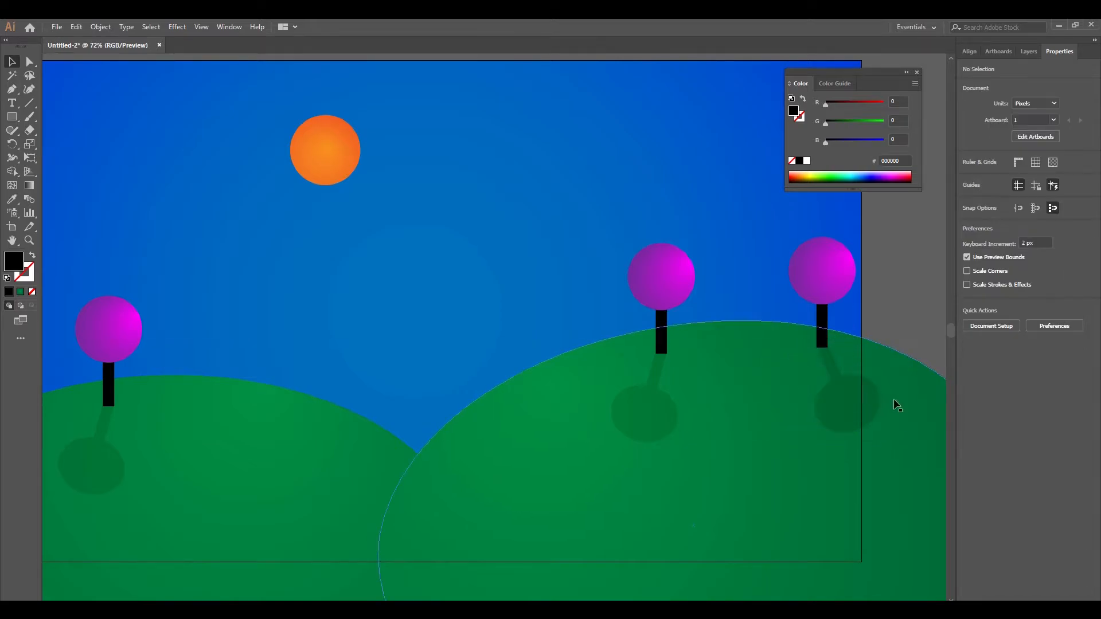
Step: Rotate the shadow of the other tree on the right hill so it also slants down to the right
left_click(645, 403)
left_click_drag(679, 459, 715, 411)
left_click(891, 299)
key("space")
left_click_drag(633, 350, 739, 361)
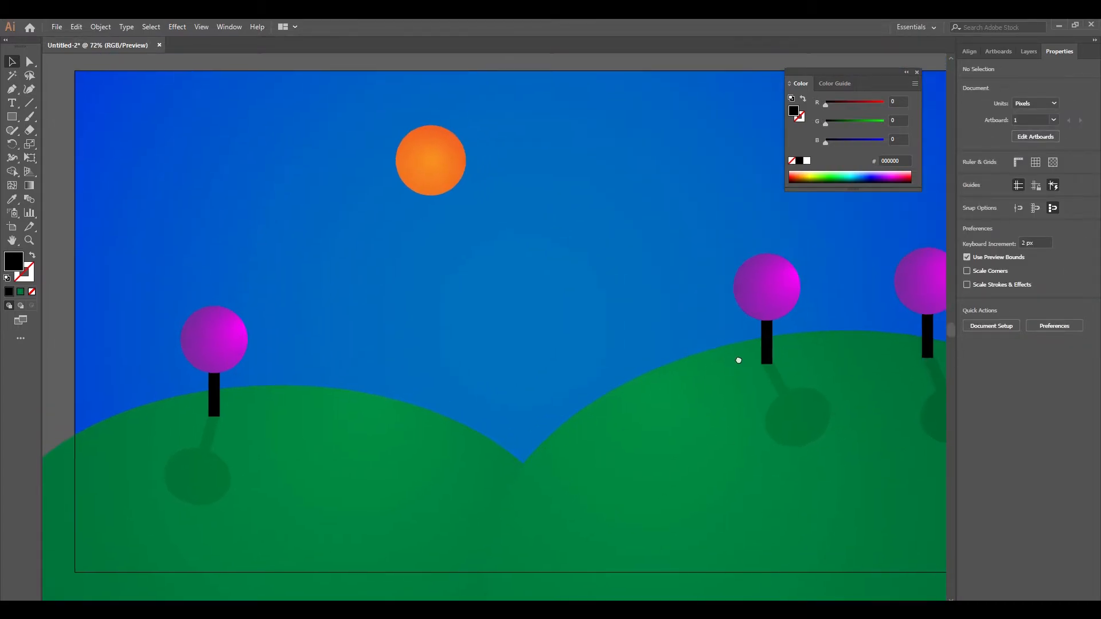
Step: Place a copy of the left hill's tree and shadow just to the right of the original
left_click(917, 73)
key("space")
left_click_drag(725, 289, 703, 270)
left_click(201, 346)
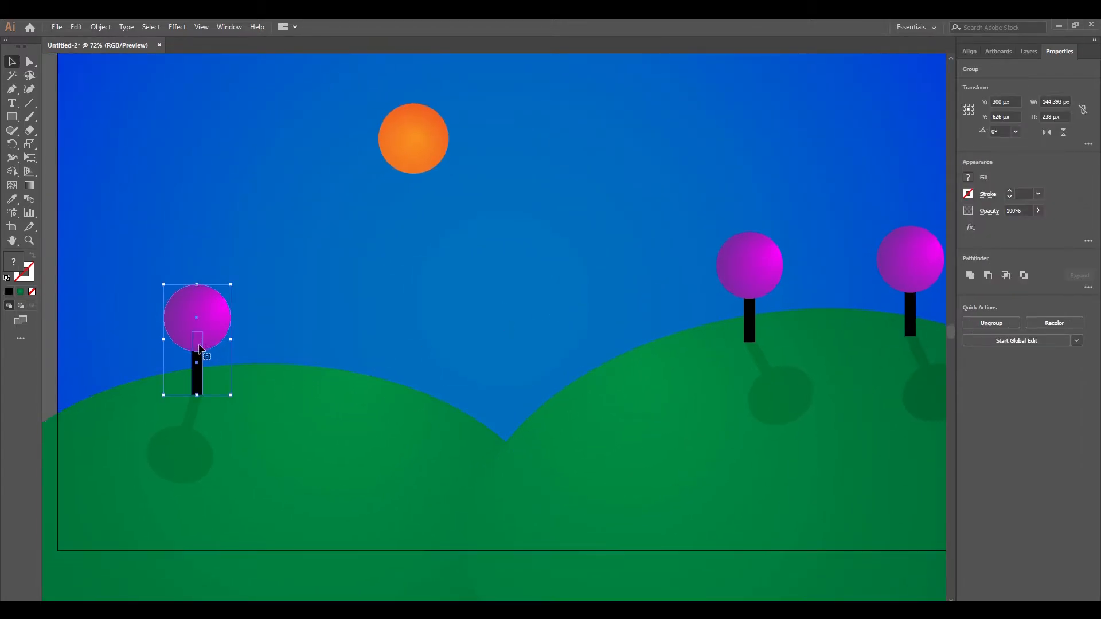
left_click(168, 454, "shift")
left_click_drag(206, 323, 346, 332)
key("space")
left_click_drag(262, 393, 320, 381)
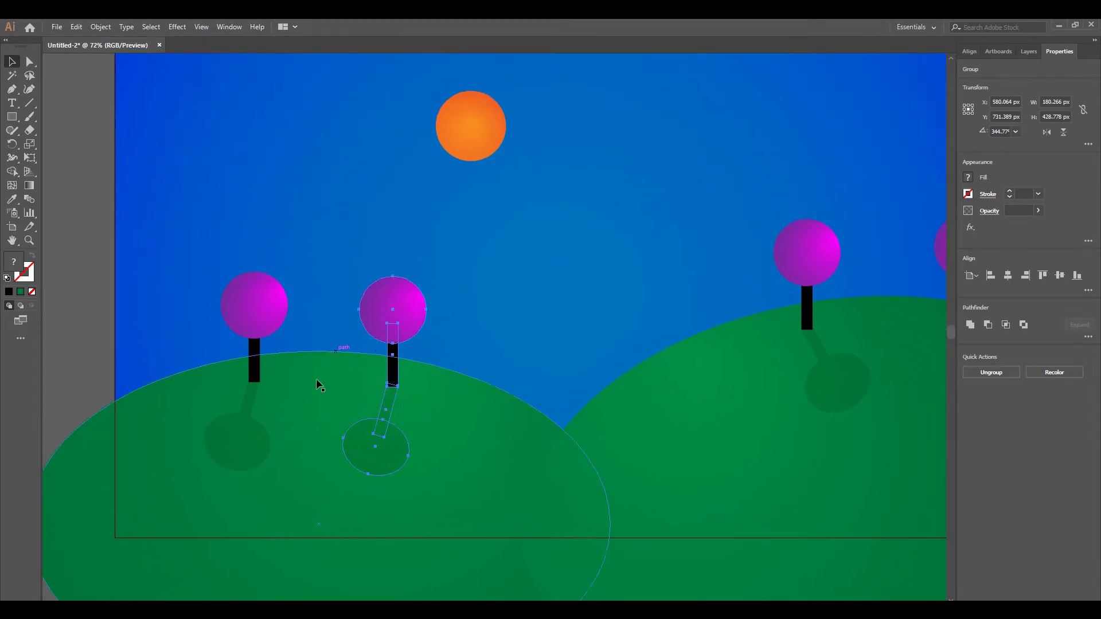
Step: Rotate both tree shadows on the left hill so they slant further down to the left
left_click(235, 442)
left_click(267, 485)
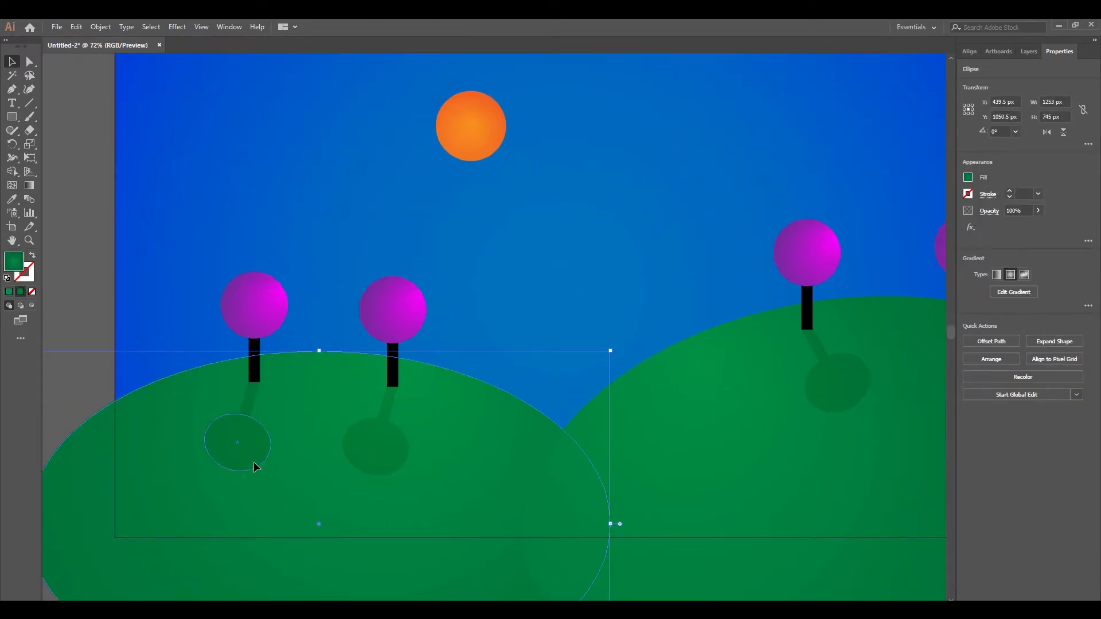
left_click(253, 461)
left_click_drag(270, 486, 248, 488)
left_click_drag(234, 450, 235, 447)
left_click(367, 452)
left_click_drag(422, 481, 381, 450)
left_click(72, 401)
Step: Move the sun right and slightly up, to the horizontal middle of the sky
left_click_drag(364, 327, 295, 312)
left_click_drag(576, 466, 520, 447)
left_click_drag(81, 259, 85, 288)
left_click_drag(206, 209, 180, 185)
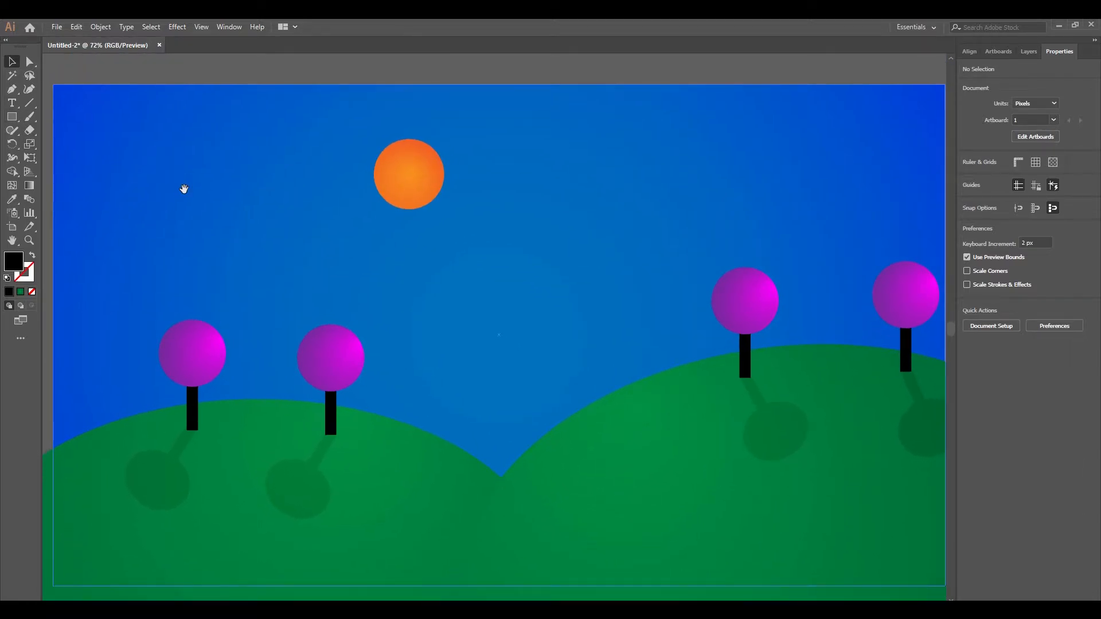
left_click_drag(383, 173, 499, 144)
left_click(527, 80)
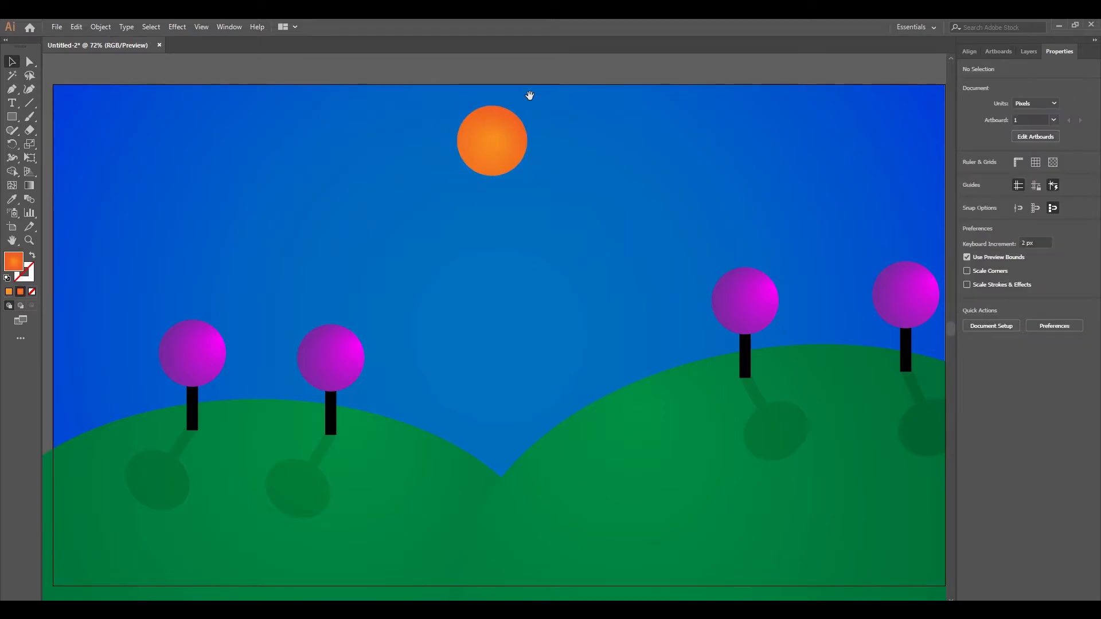
left_click_drag(528, 93, 523, 101)
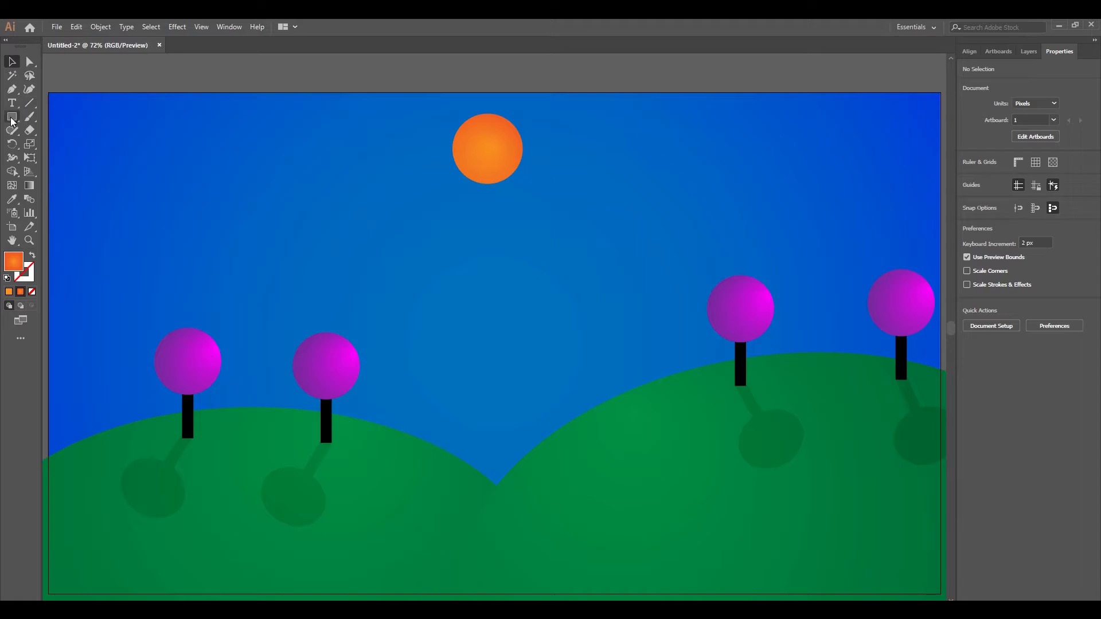
Step: Draw a circle about 164 px wide with a solid orange fill in the sky above the left hill's trees
left_click_drag(12, 122, 63, 147)
left_click_drag(141, 198, 184, 218)
left_click(12, 62)
left_click(9, 292)
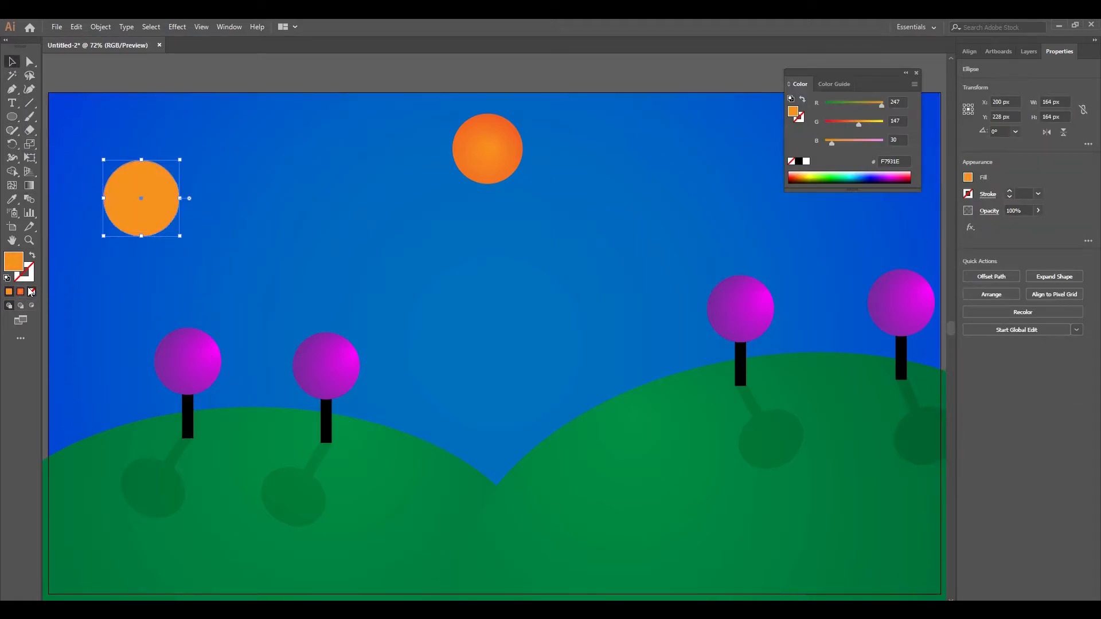
Step: Give the new circle no fill and a white 1 pt stroke
left_click(31, 291)
left_click(9, 292)
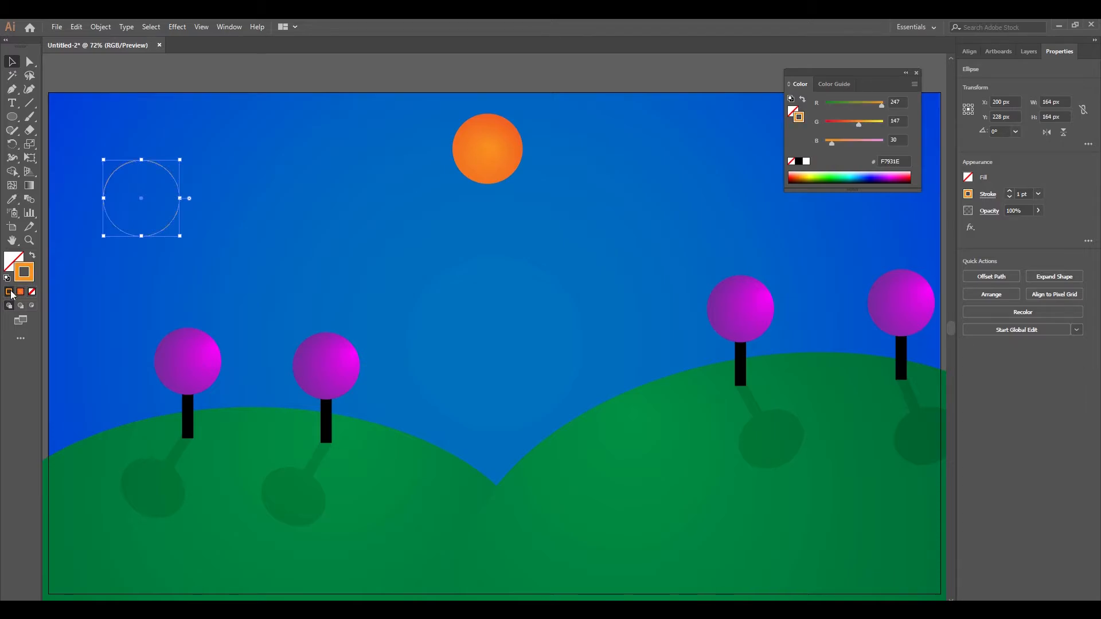
left_click(968, 177)
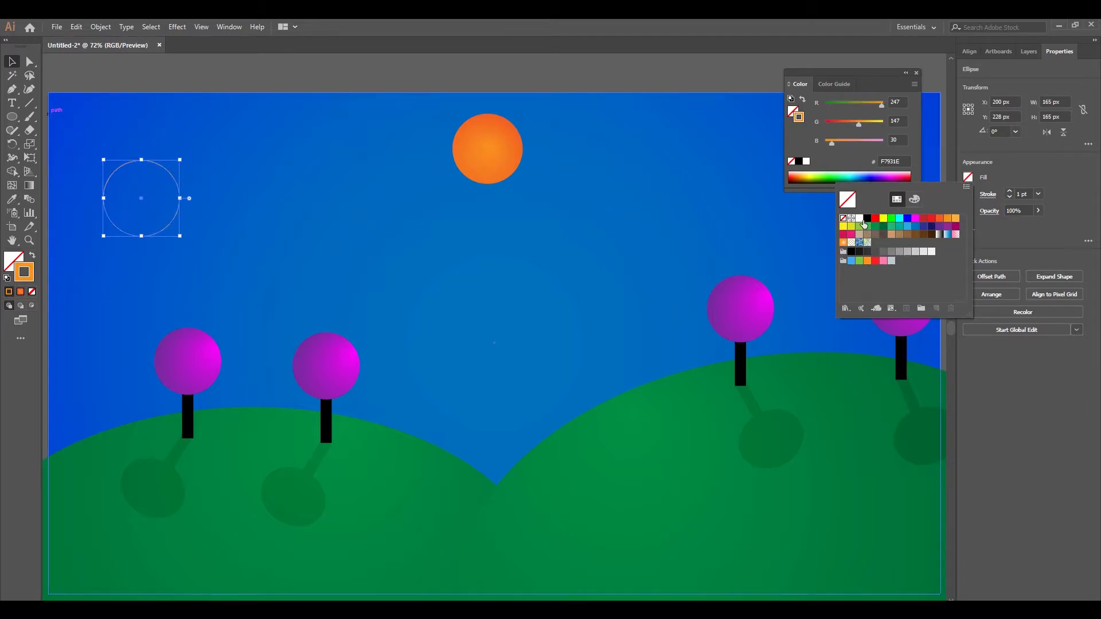
left_click(861, 220)
left_click(969, 194)
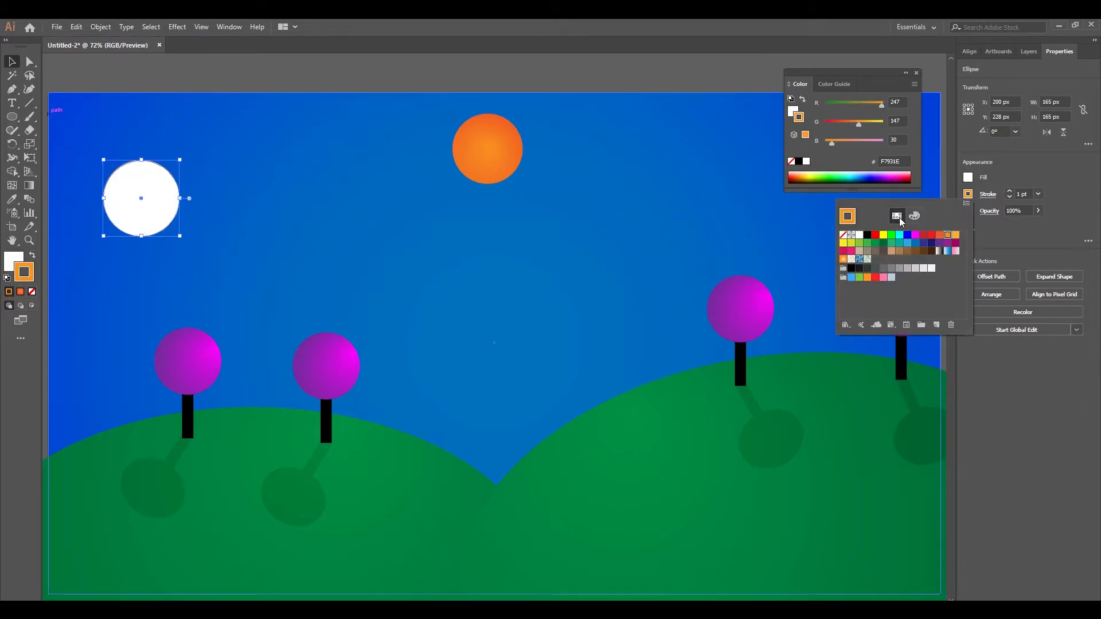
left_click(861, 237)
left_click(972, 176)
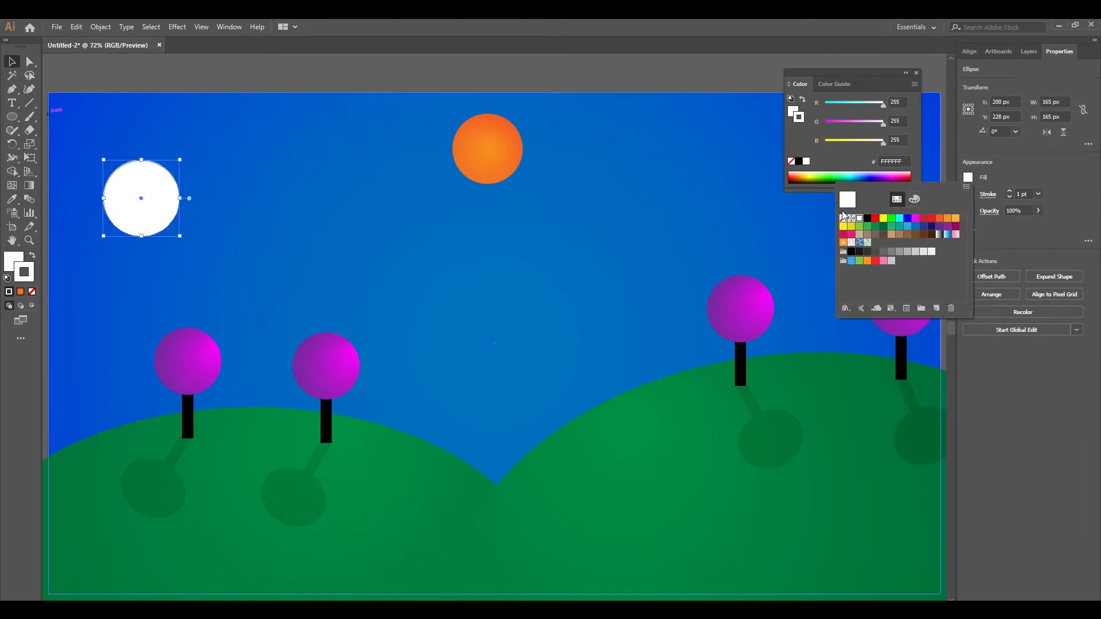
left_click(843, 218)
Step: Delete the circle's right anchor point so only its left half remains as an open arc
left_click(34, 66)
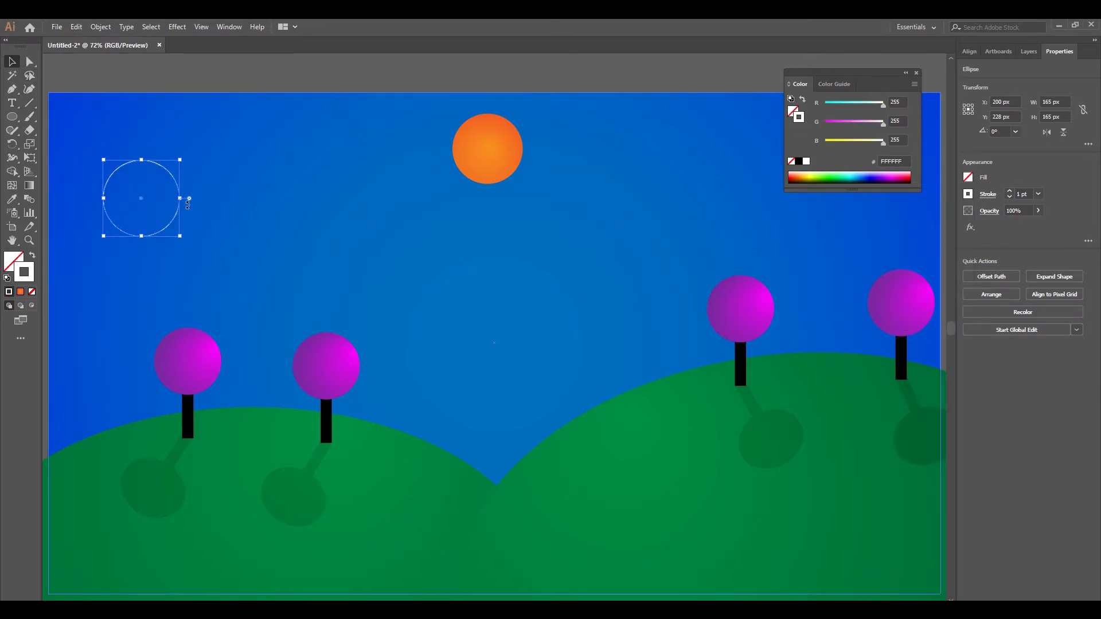
left_click(183, 75)
left_click(30, 63)
left_click(180, 198)
key("Delete")
key("v")
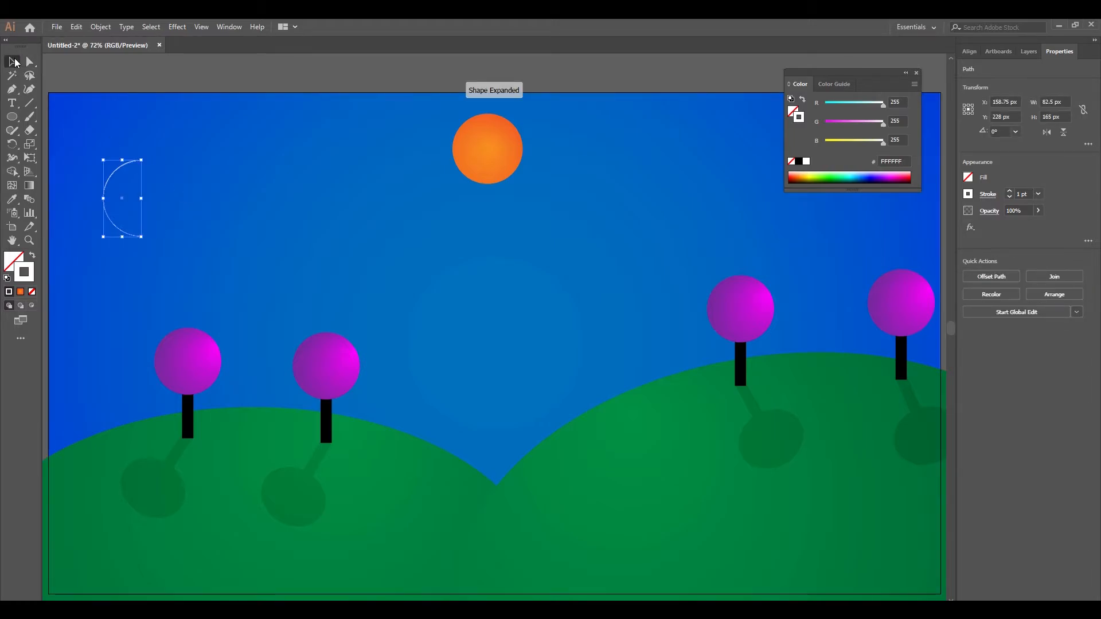
Step: Arrange rotated copies of the arc into a cloud outline made of six arcs
left_click_drag(109, 189, 163, 276)
left_click_drag(255, 262, 204, 256)
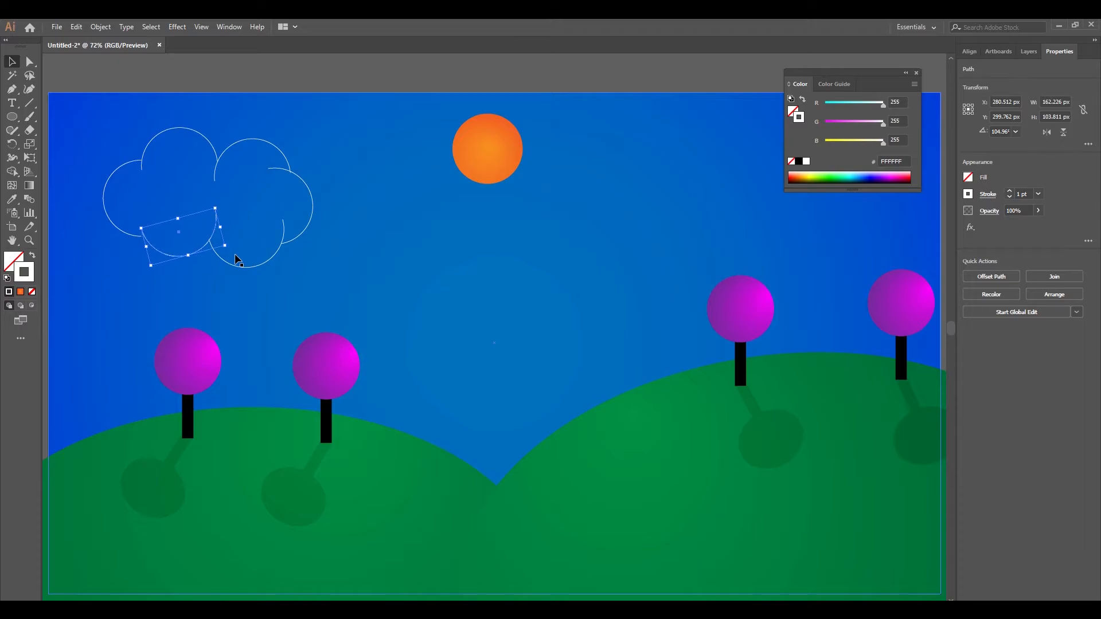
Step: Try to merge all the cloud arcs with the Pathfinder Unite operation
left_click(267, 79)
left_click_drag(233, 104, 349, 136)
left_click_drag(125, 138, 208, 209)
left_click_drag(447, 307, 447, 308)
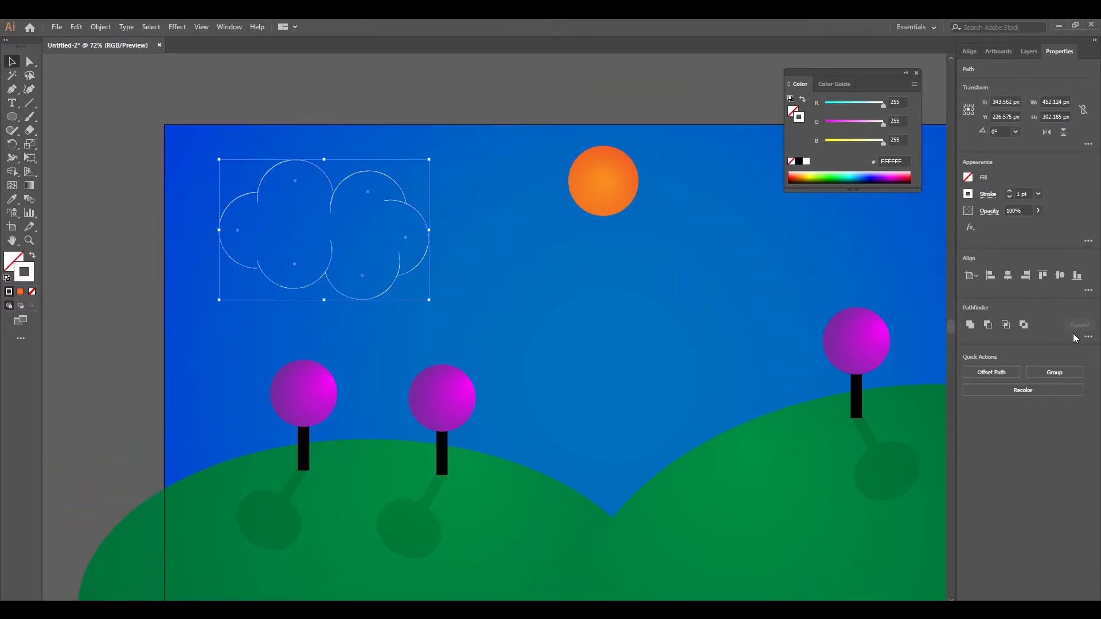
left_click(985, 325)
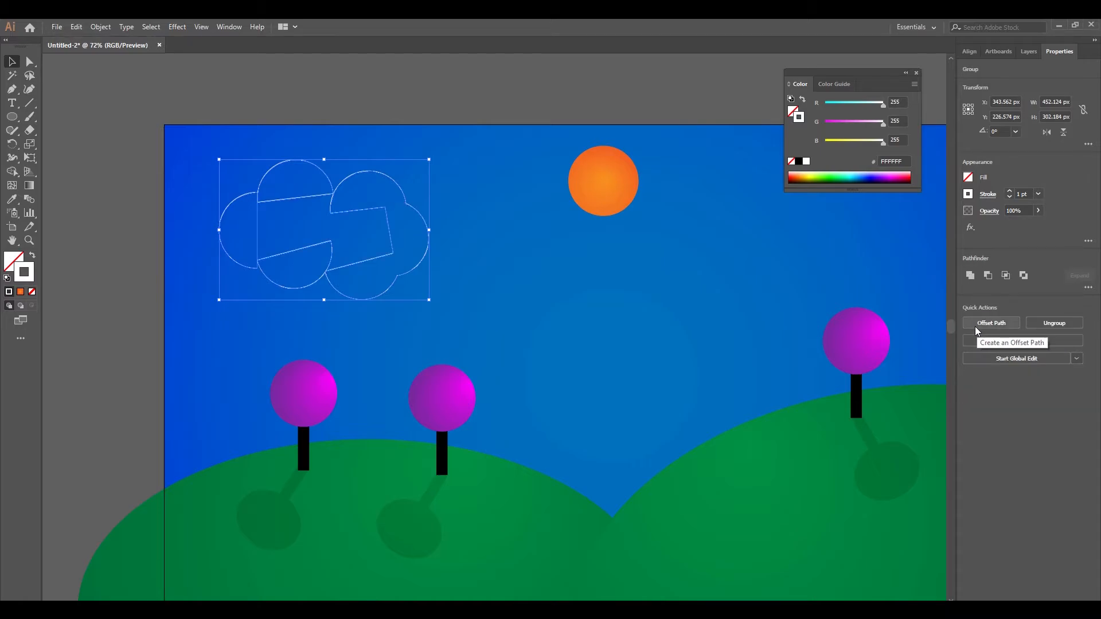
key("ctrl+z")
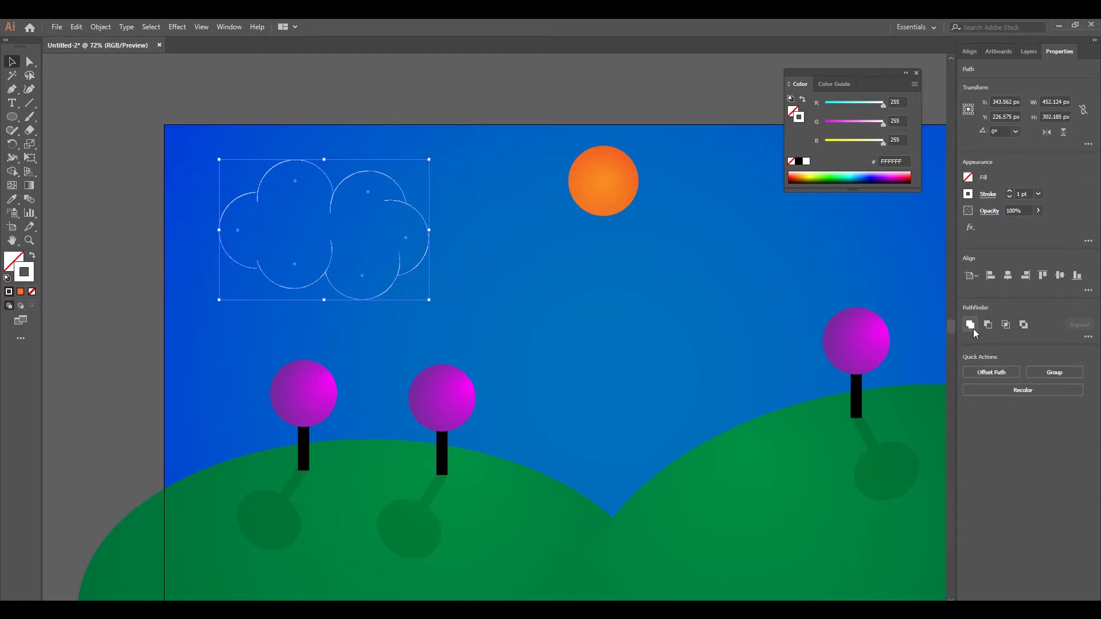
Step: Try to merge the cloud's arcs into one shape with the Shape Builder tool
left_click(11, 172)
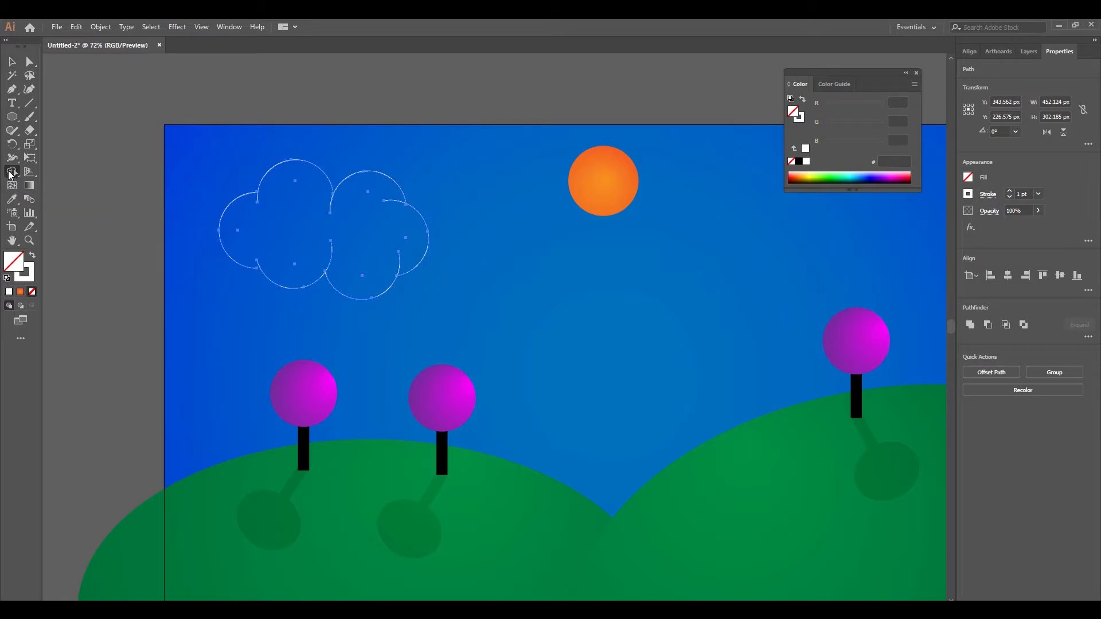
left_click_drag(304, 227, 322, 225)
left_click_drag(401, 240, 408, 256)
key("ctrl+z")
Step: Select all six cloud arcs and join them into one path
left_click(14, 62)
left_click(232, 253)
left_click(234, 261)
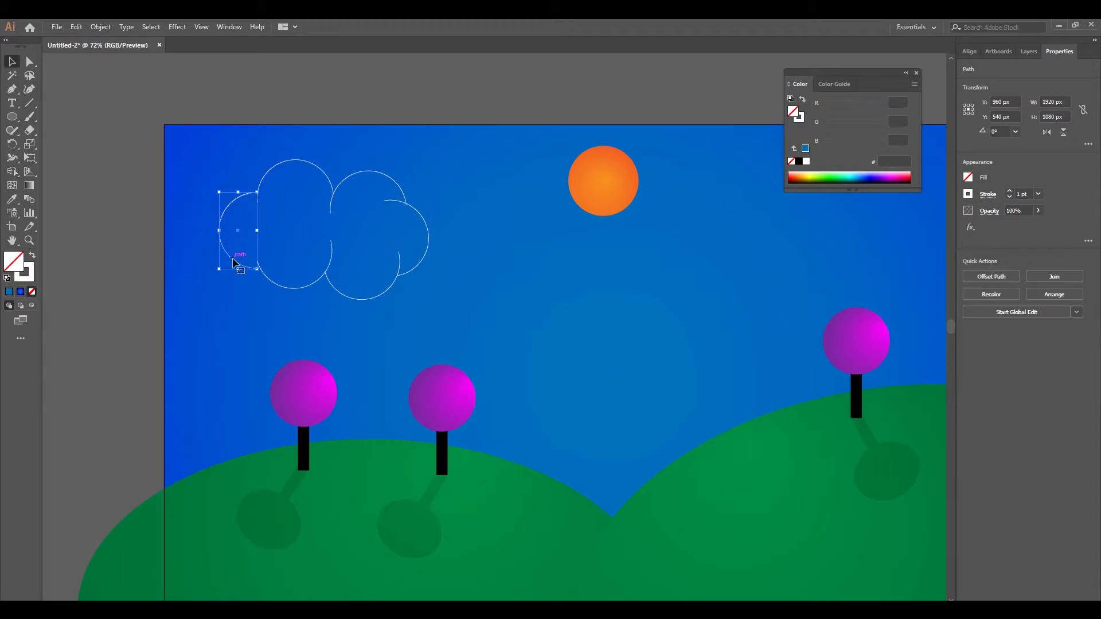
left_click(262, 272)
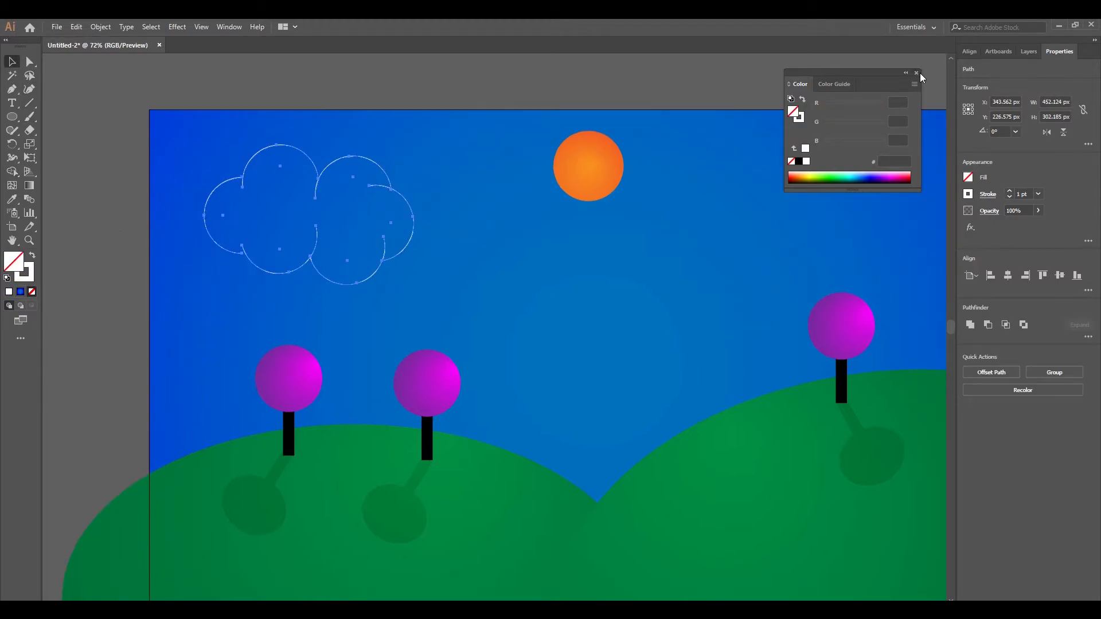
left_click(917, 74)
right_click(389, 254)
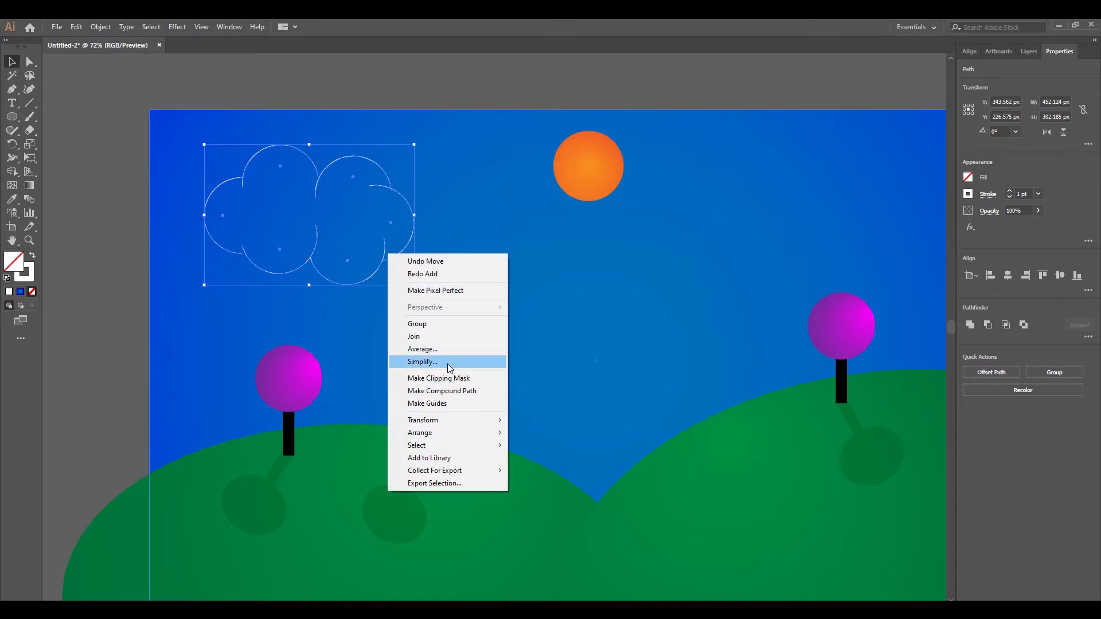
left_click(430, 336)
left_click(435, 99)
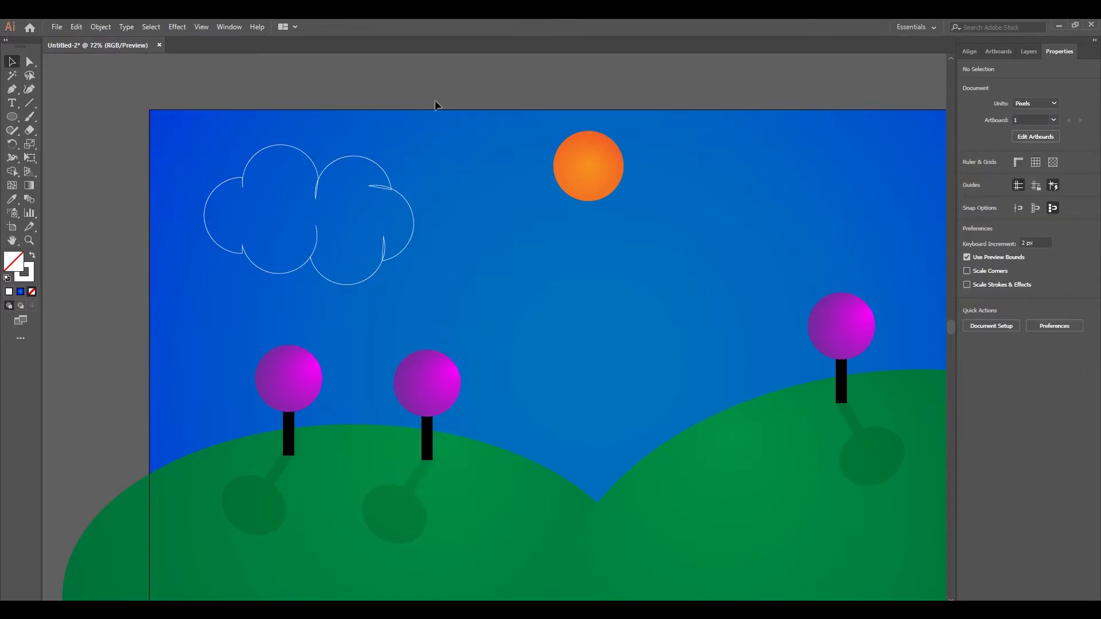
Step: Fill the joined cloud with white and move it right and slightly up toward the sun
left_click(384, 248)
left_click(968, 177)
left_click(845, 215)
left_click(525, 102)
left_click_drag(364, 219, 429, 188)
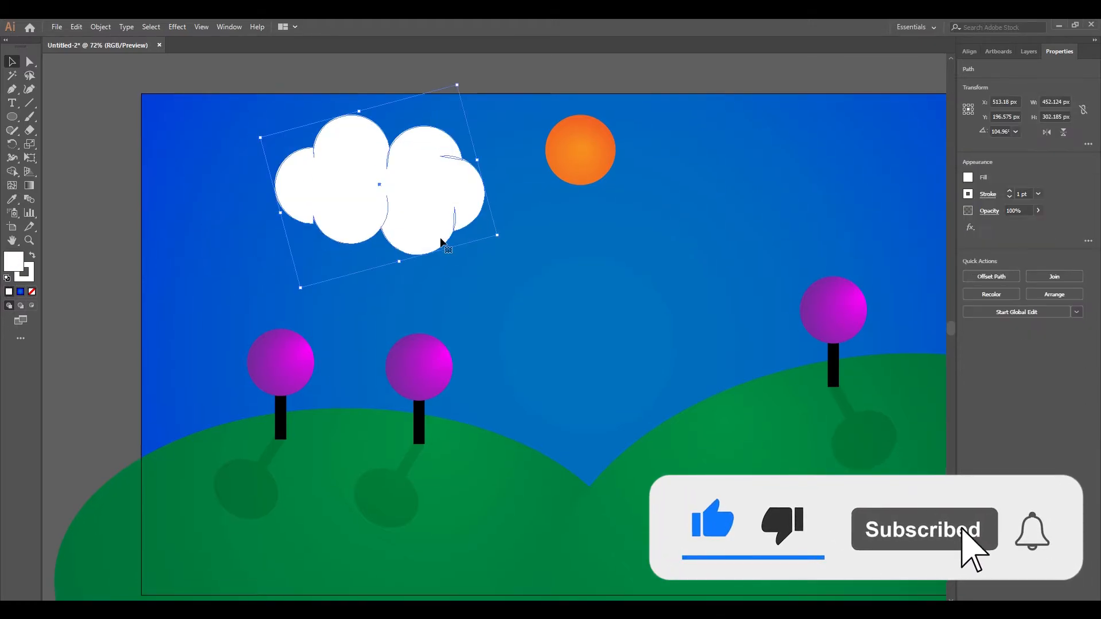
Step: Set the cloud's opacity to 10%
left_click(1007, 211)
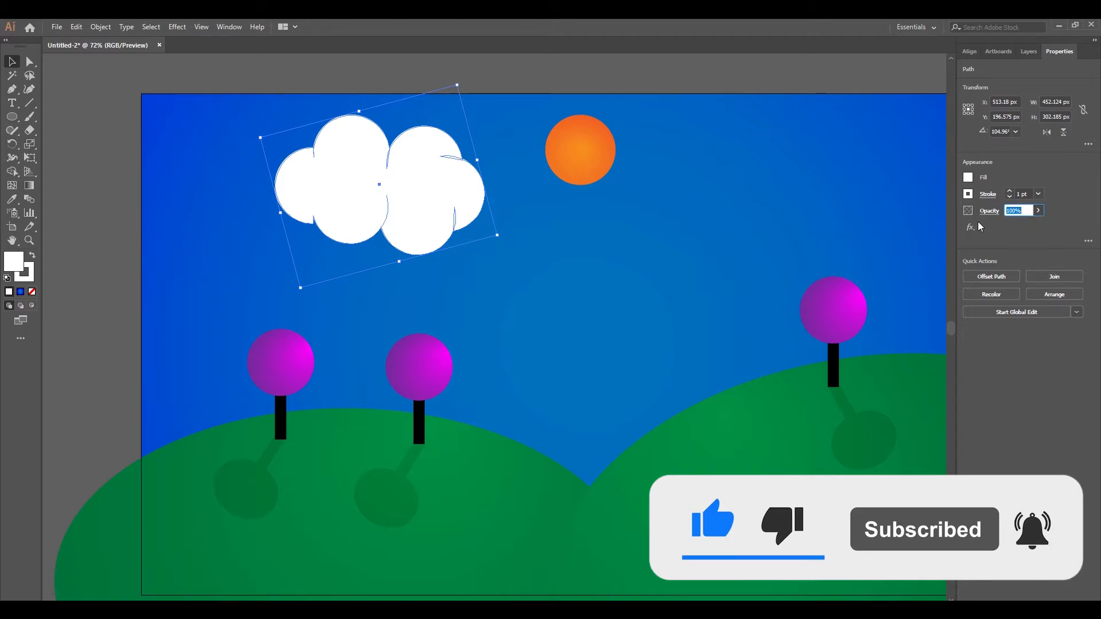
type("10")
key("Return")
left_click(784, 71)
left_click_drag(786, 72, 705, 86)
Step: Place a smaller copy of the cloud in the sky to the right of the sun
left_click_drag(351, 222, 748, 213)
left_click_drag(772, 102, 733, 175)
left_click_drag(765, 276, 770, 270)
left_click_drag(706, 228, 721, 178)
left_click(765, 86)
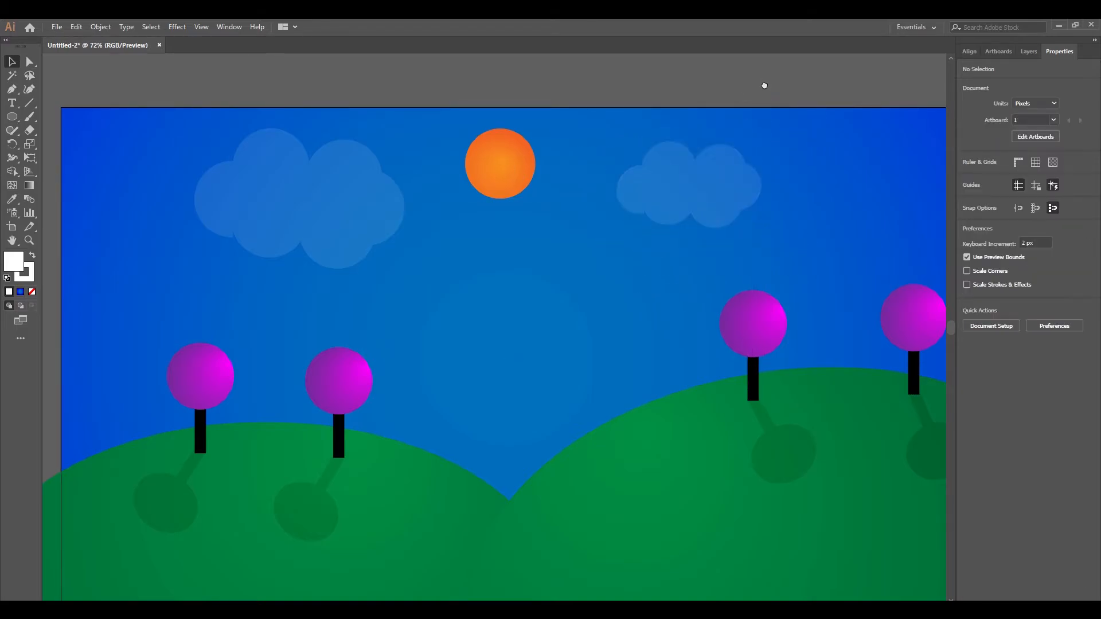
Step: Place an even smaller cloud copy near the upper-right corner of the sky
left_click_drag(765, 85, 693, 103)
left_click_drag(633, 203, 827, 152)
left_click(834, 85)
left_click_drag(834, 85, 937, 57)
Step: Shift the large cloud toward the artboard's left edge and add two smaller cloud copies lower in the sky, either side of the sun
left_click_drag(289, 209, 488, 339)
left_click_drag(589, 204, 507, 296)
left_click_drag(497, 340, 683, 258)
left_click(653, 93)
left_click_drag(649, 91, 619, 81)
Step: Undo the last edits that distorted the smallest cloud
key("ctrl+z")
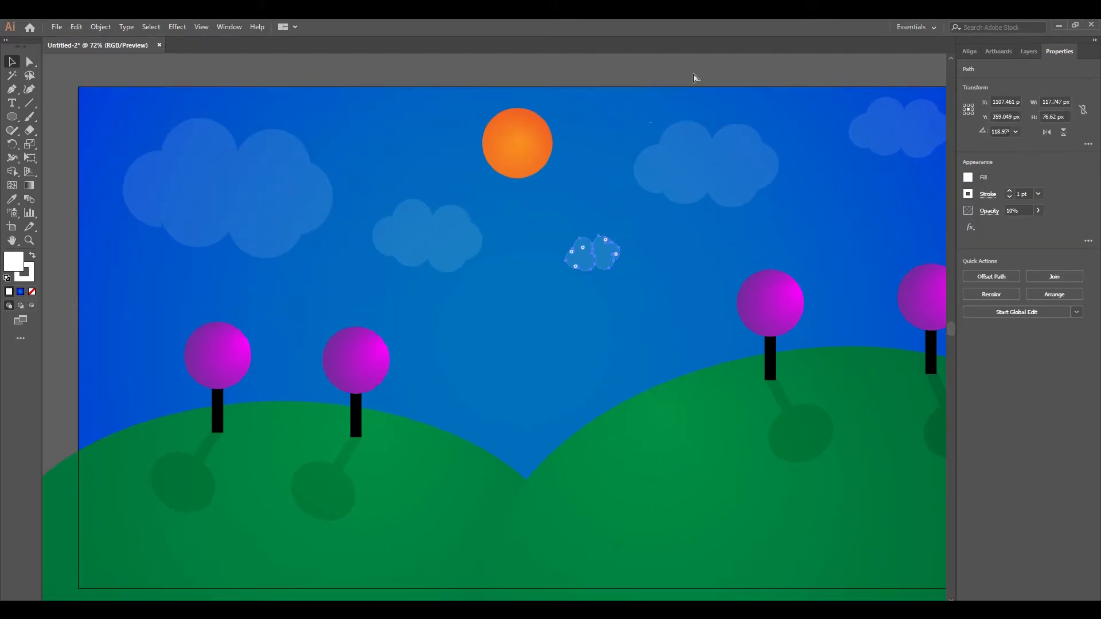
key("ctrl+z")
key("ctrl+z")
key("ctrl+z")
key("ctrl+z")
key("ctrl+z")
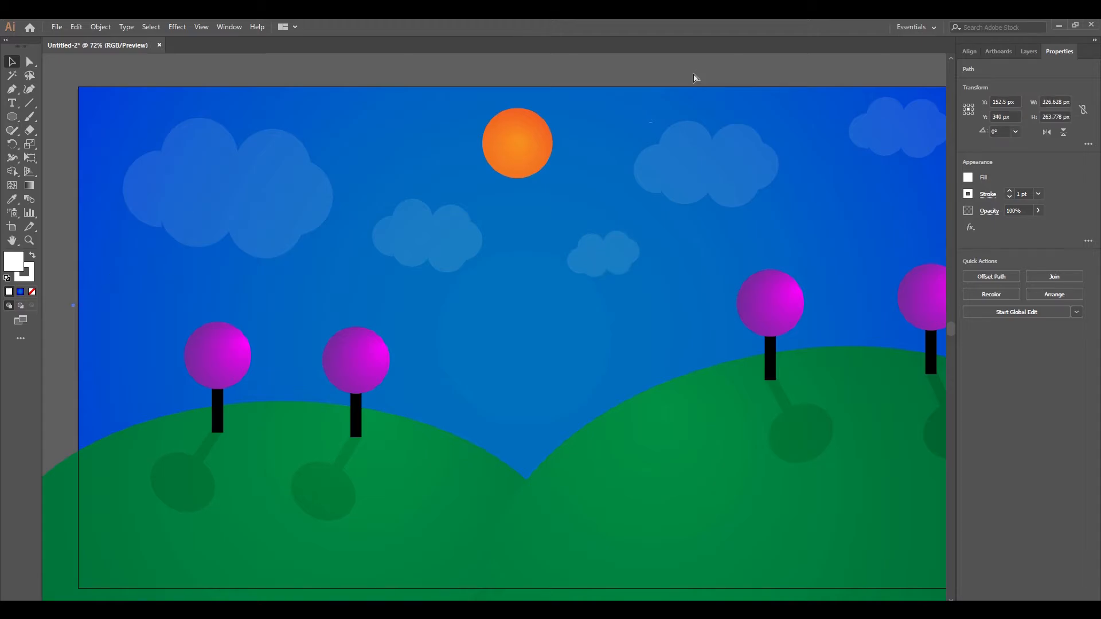
left_click_drag(700, 79, 678, 73)
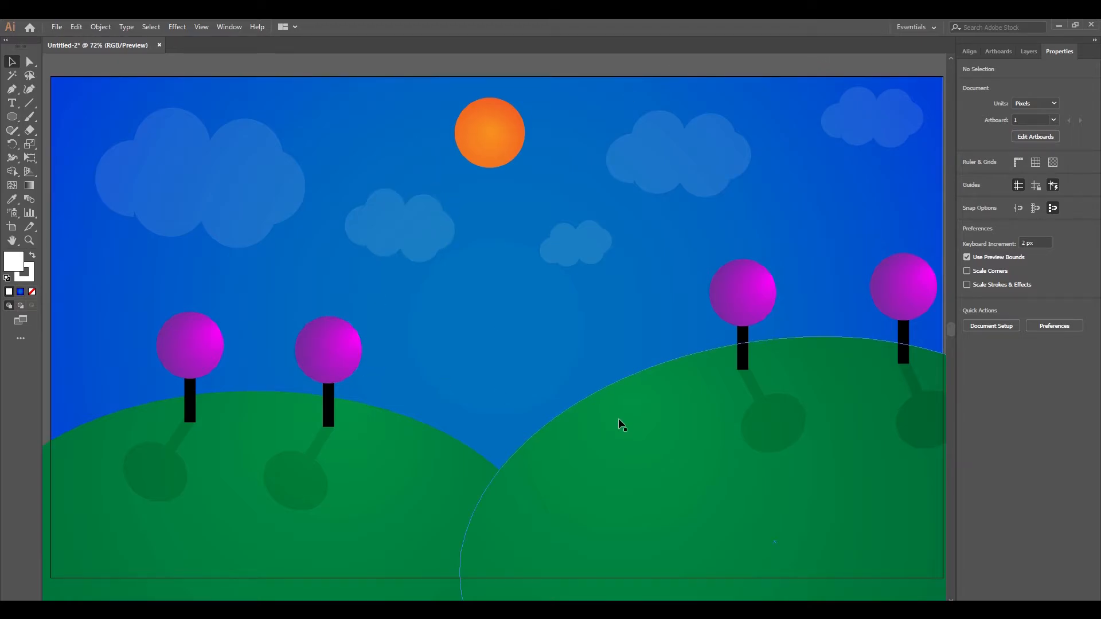
Step: Try applying a gradient to the crown of the left tree on the right hill
left_click(30, 186)
left_click(742, 291)
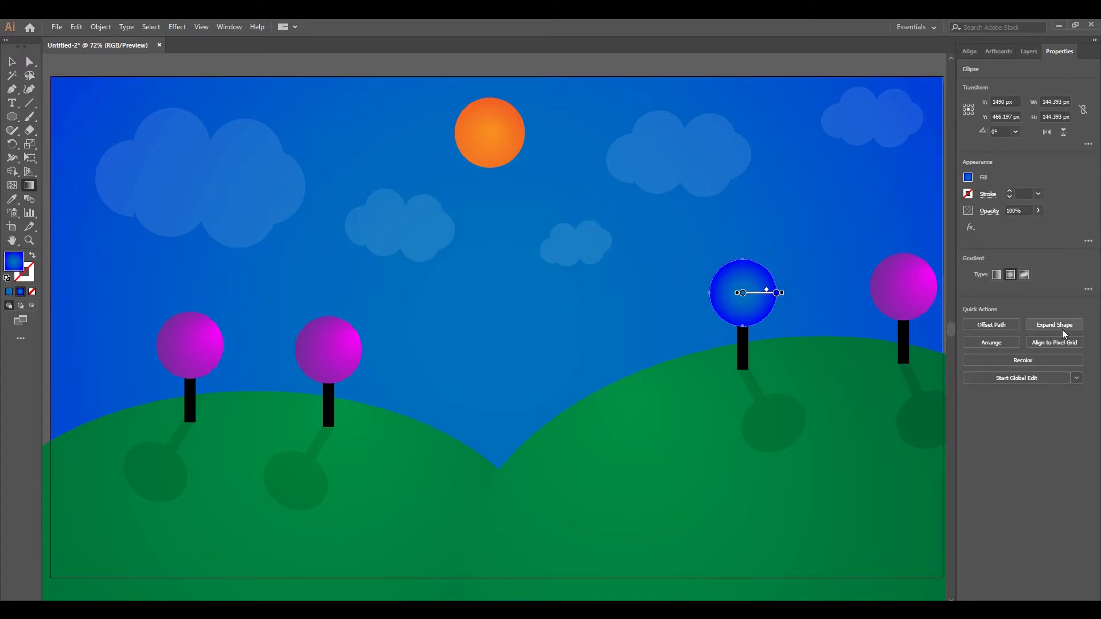
key("ctrl+z")
Step: Shift the radial gradient on the crown of the right hill's left tree so its magenta highlight faces the sun
left_click(12, 62)
left_click(736, 295)
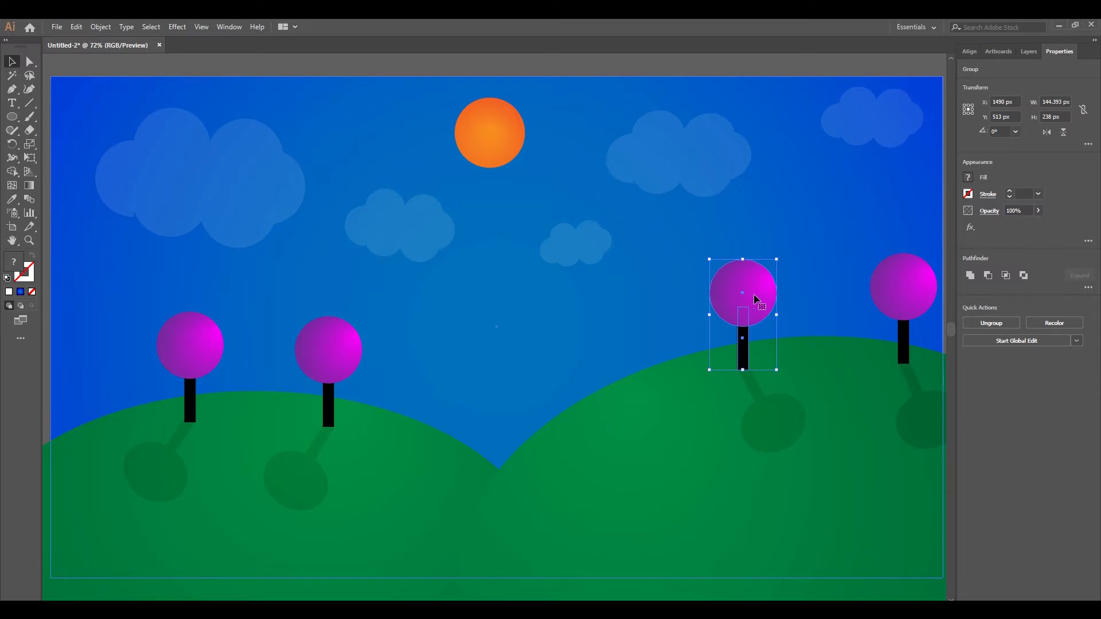
double_click(747, 294)
left_click(1013, 294)
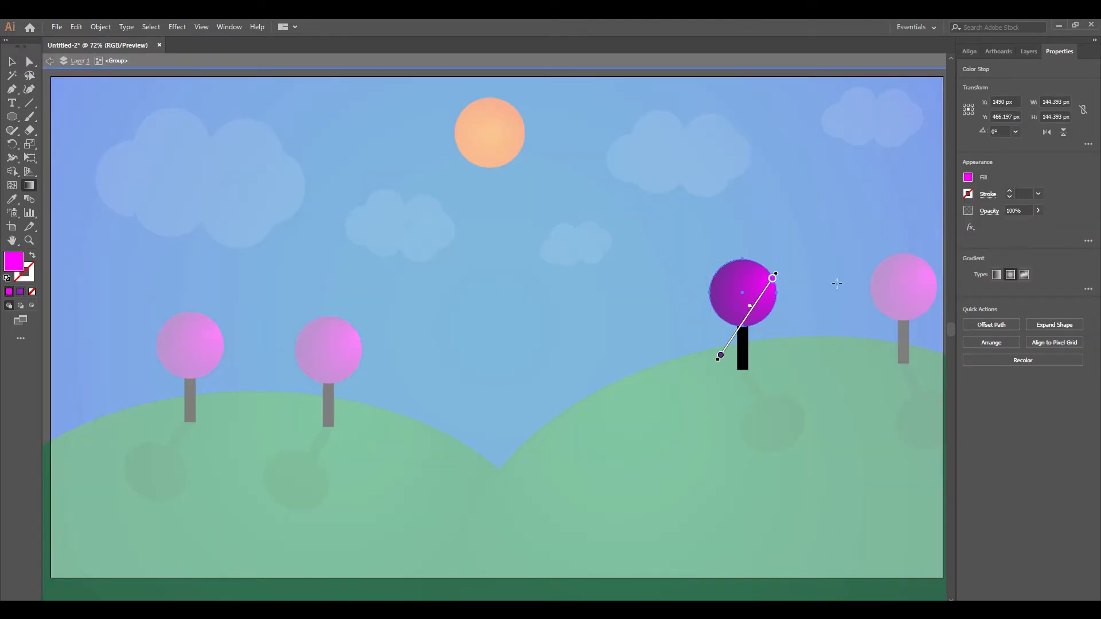
mouse_move(781, 270)
left_mouse_down()
mouse_move(753, 250)
mouse_move(734, 258)
left_mouse_up()
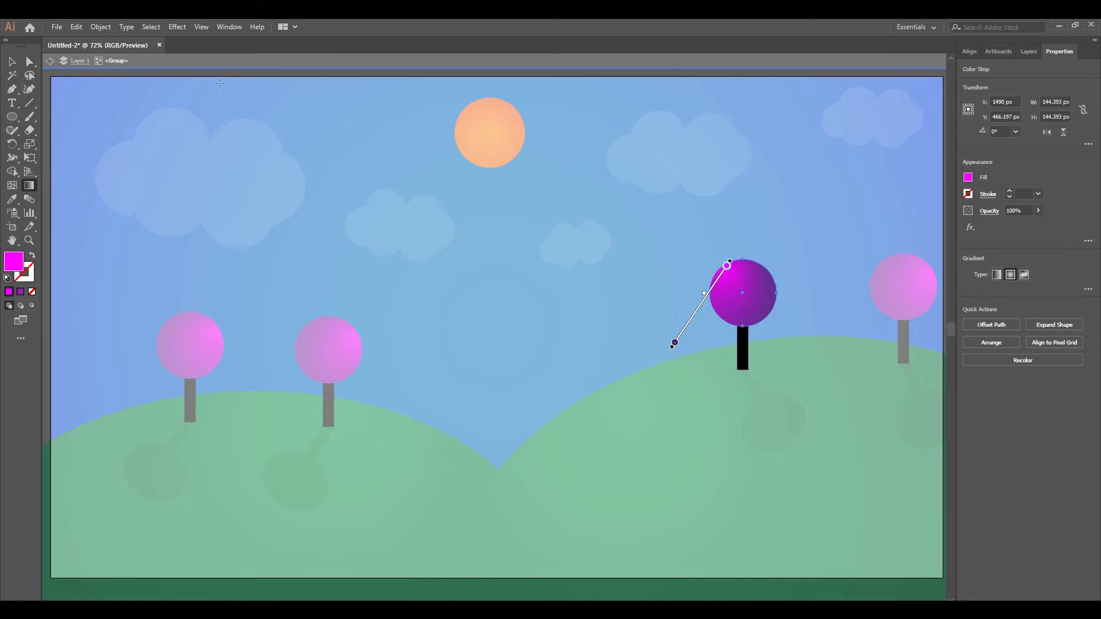
Step: Redirect the crown gradient of the right hill's far-right tree so its magenta highlight faces the sun, and exit group isolation
left_click(13, 61)
double_click(902, 290)
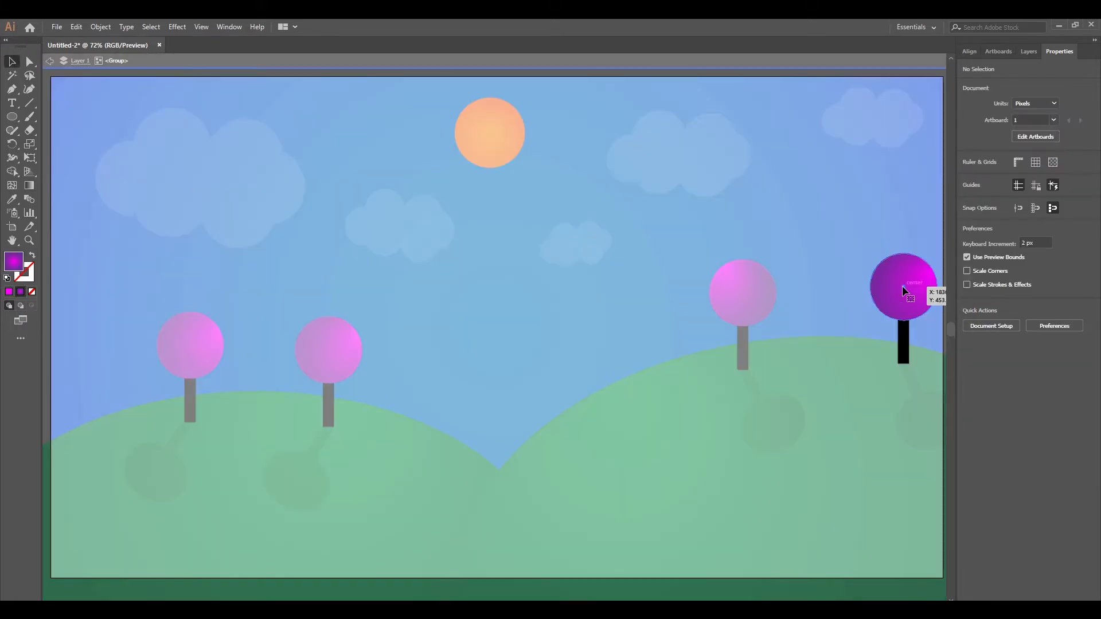
left_click(902, 287)
left_click(1030, 294)
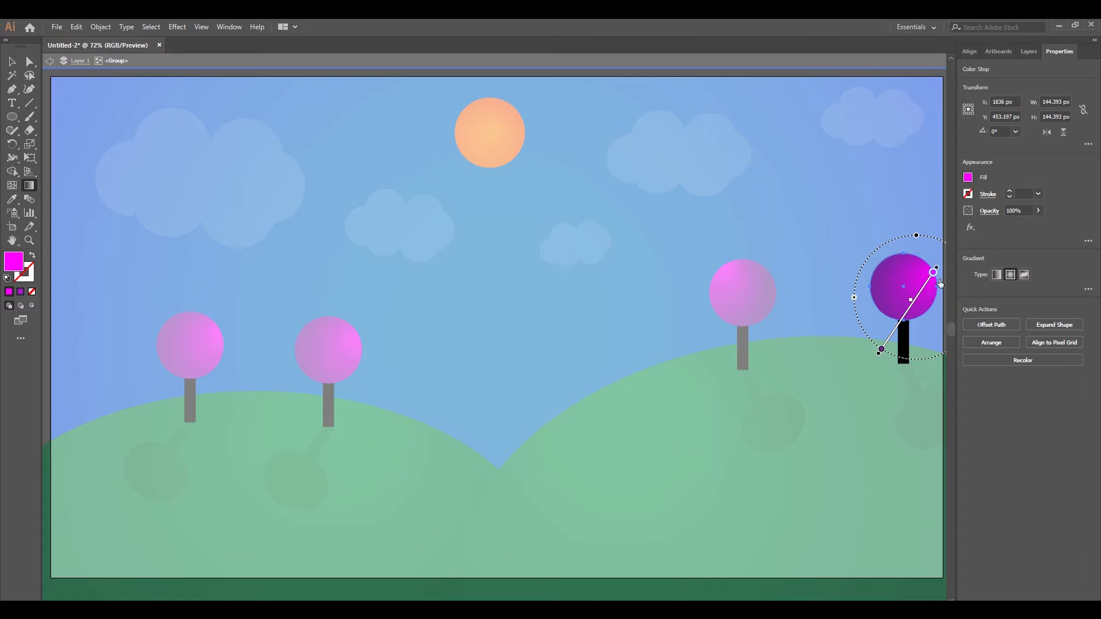
left_click_drag(942, 270, 886, 261)
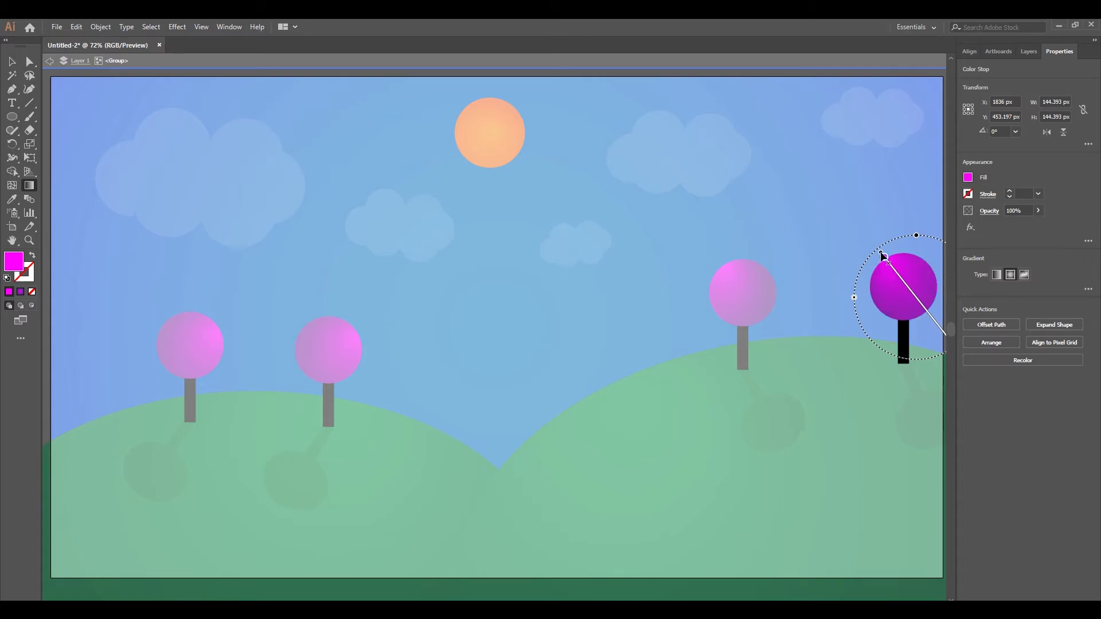
left_click(13, 61)
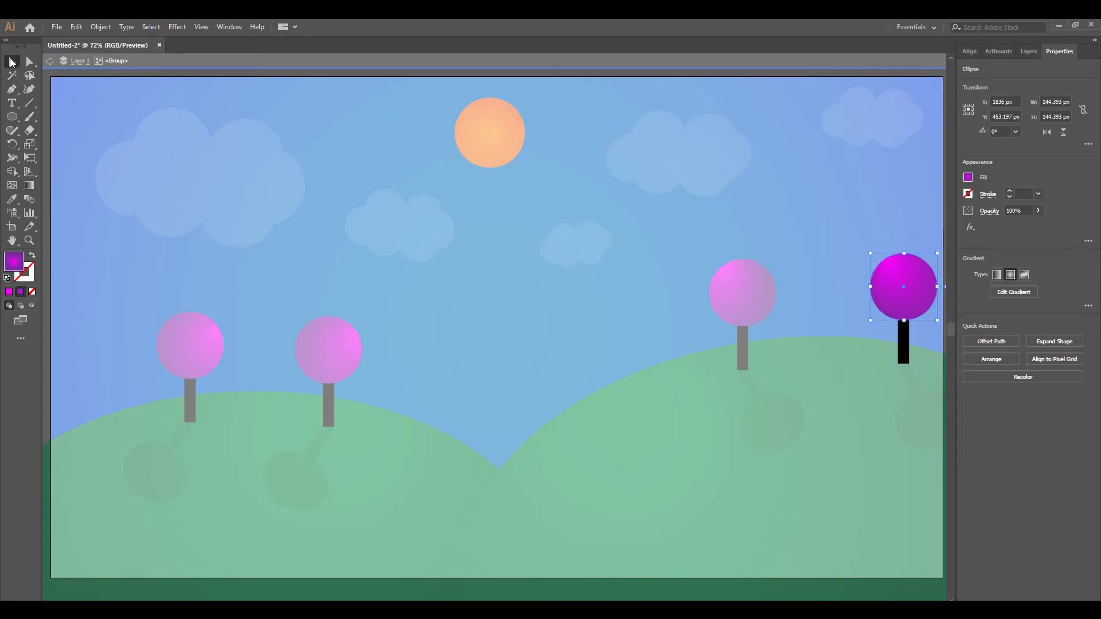
double_click(52, 84)
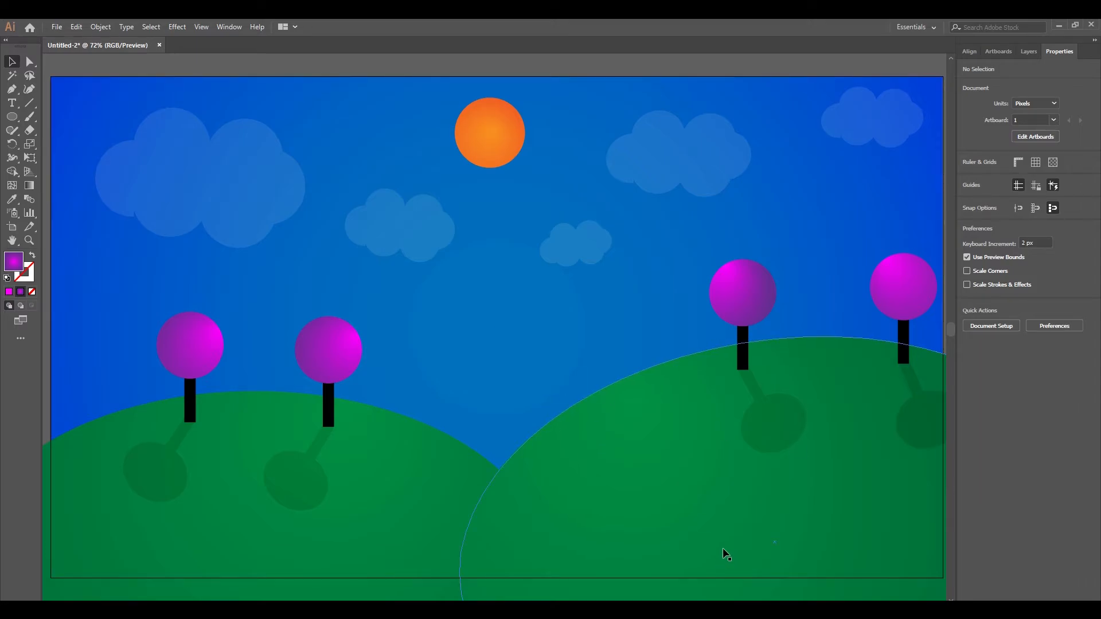
Step: Place a copy of the left hill slightly up and to the right of the original, and send it to the back
scroll(646, 372, "down", 1)
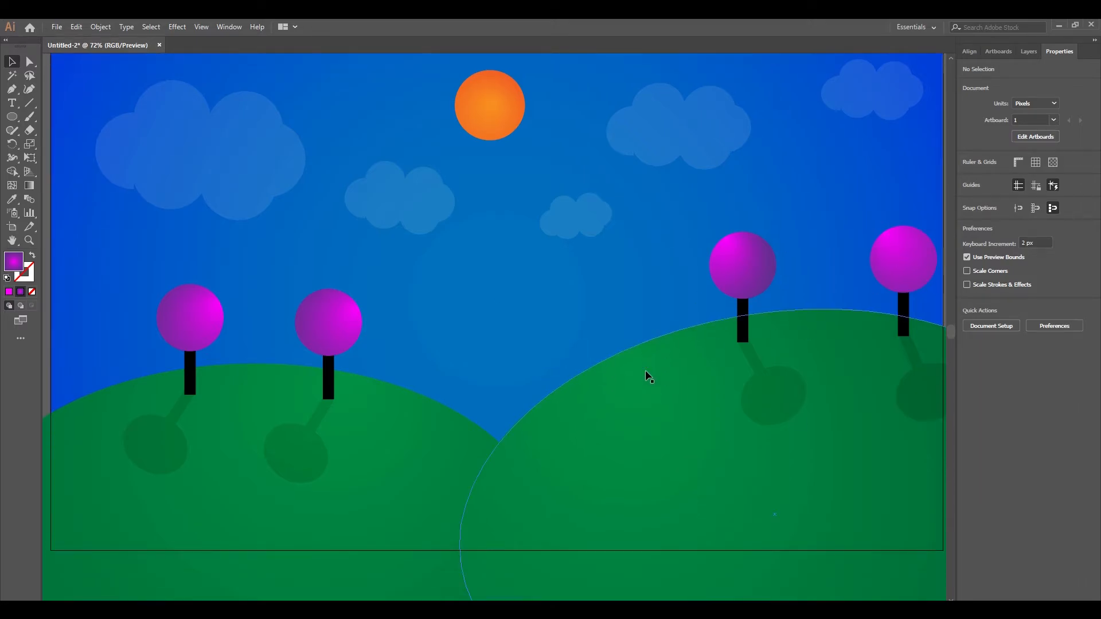
scroll(647, 377, "down", 2)
left_click_drag(445, 403, 491, 366)
right_click(483, 383)
mouse_move(555, 545)
left_click(641, 580)
Step: Send the blue sky rectangle to the back, behind the copied hill, and clear the selection
left_click(110, 246)
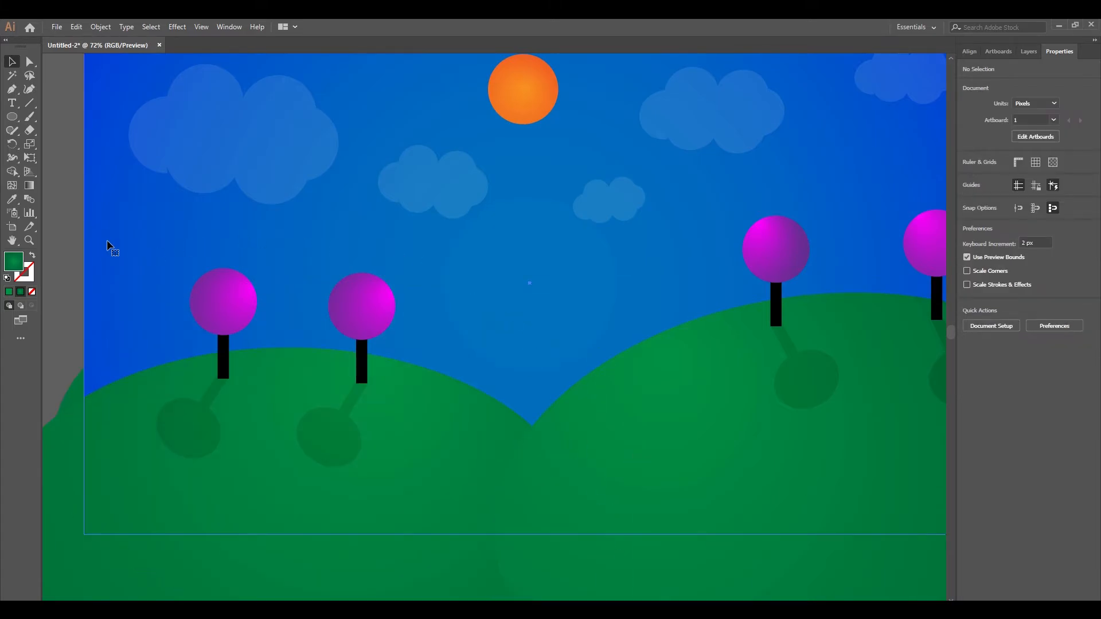
right_click(108, 241)
mouse_move(166, 432)
left_click(252, 458)
key("ctrl+shift+a")
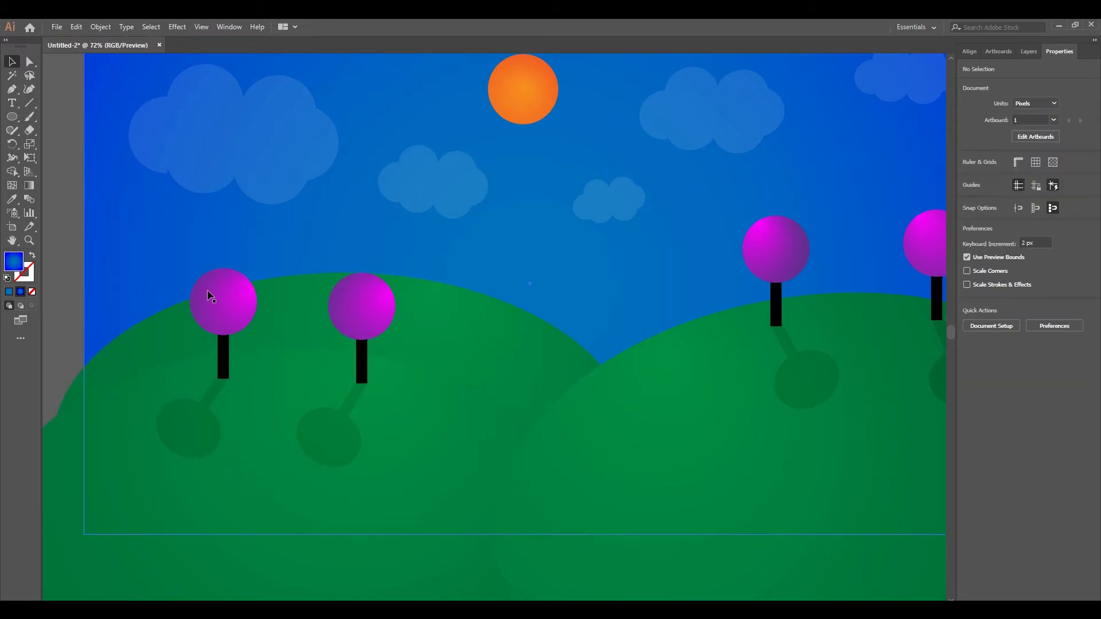
Step: Stretch the back hill to about 1491 px wide and position it at about X 642.5 px, Y 852.5 px behind the left trees
left_click_drag(491, 344, 525, 347)
left_click_drag(639, 443, 749, 440)
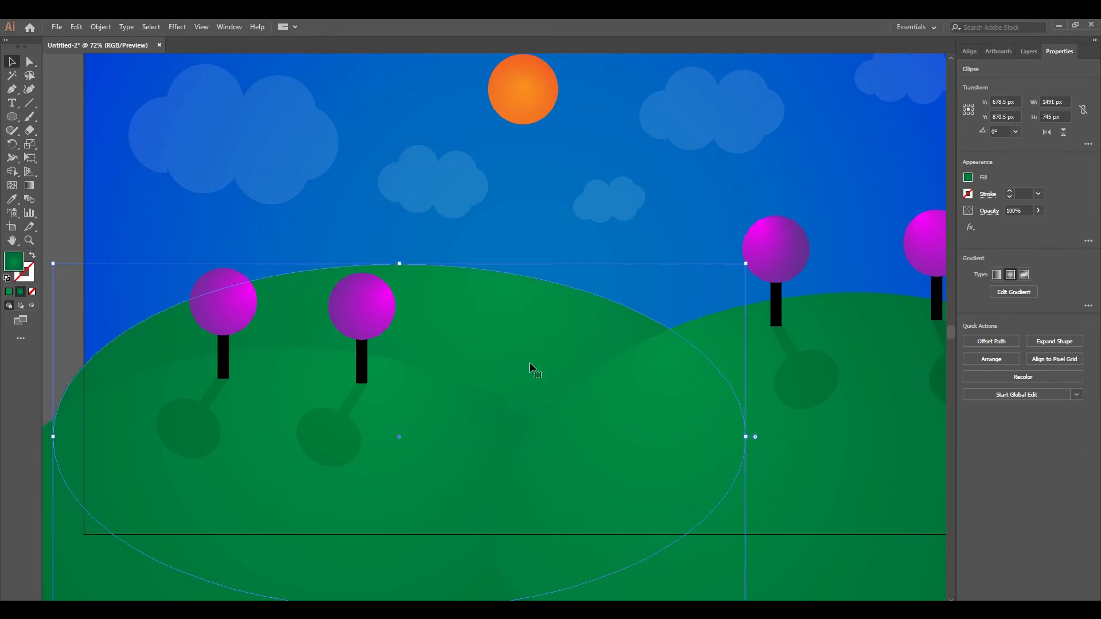
mouse_move(522, 347)
left_mouse_down()
mouse_move(514, 331)
mouse_move(505, 340)
left_mouse_up()
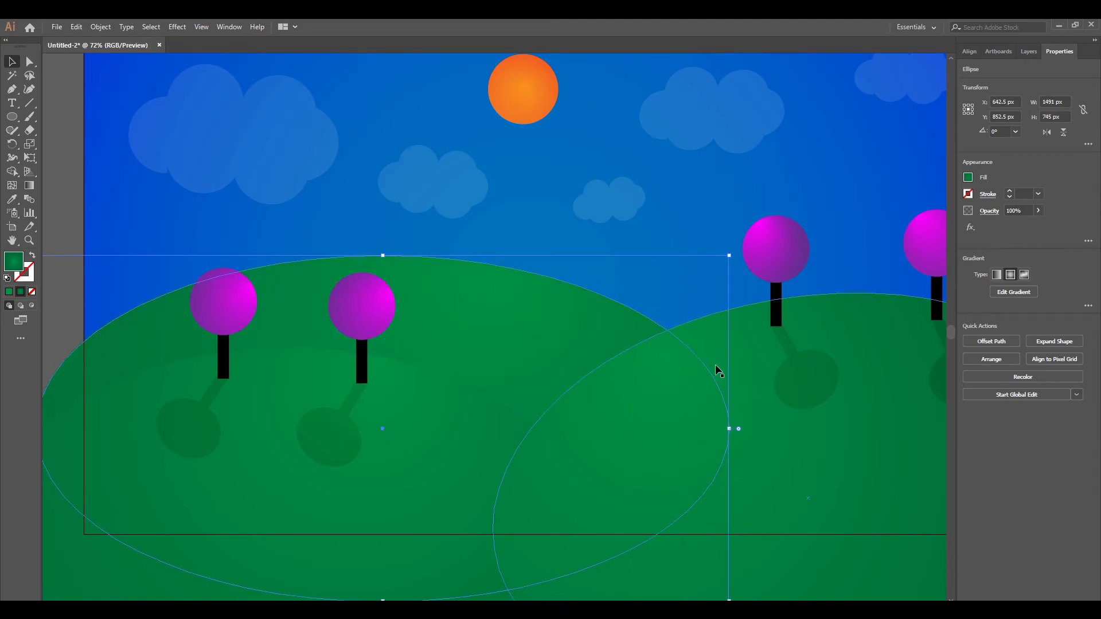
Step: Try recolouring the back hill's radial gradient with a dark green inner stop and a light green outer stop
left_click(1004, 292)
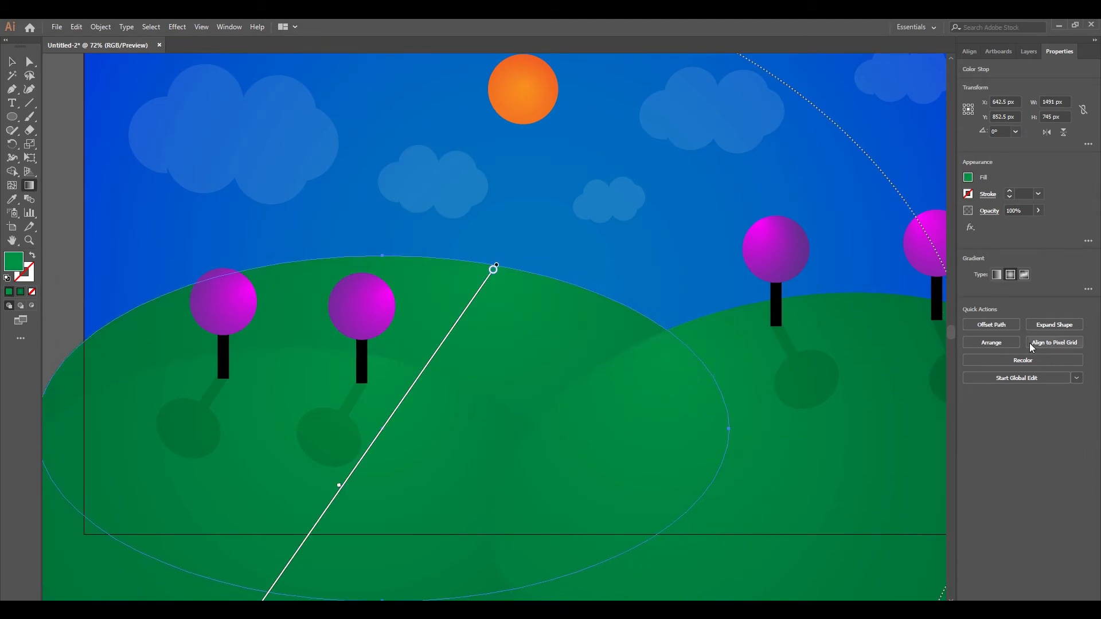
left_click(1088, 290)
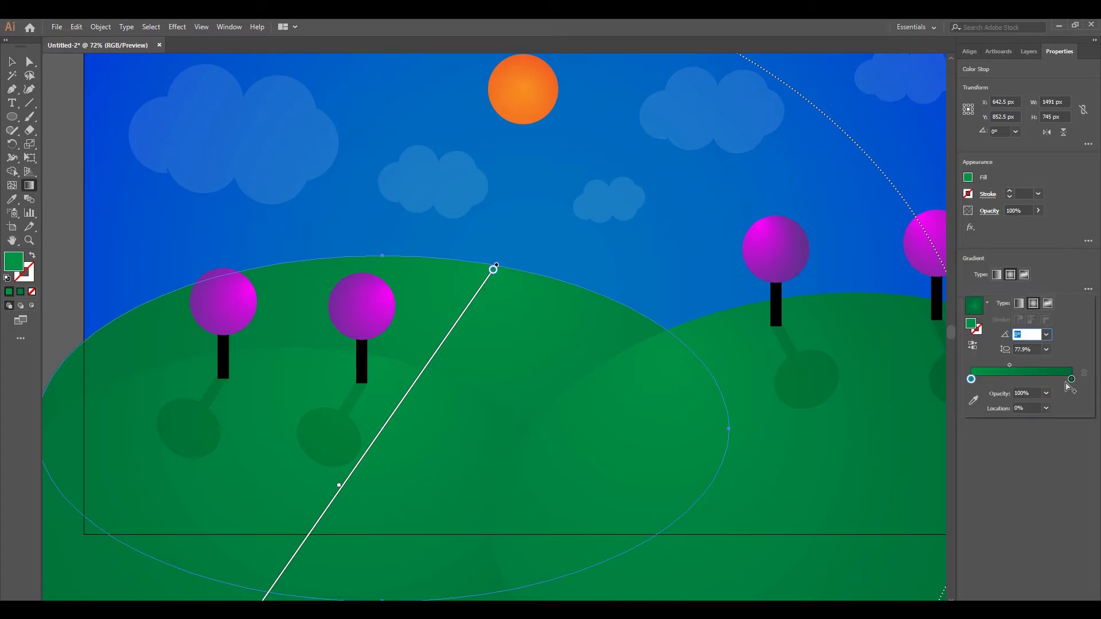
double_click(971, 380)
left_click(956, 423)
left_click(1071, 380)
double_click(1071, 380)
left_click(956, 425)
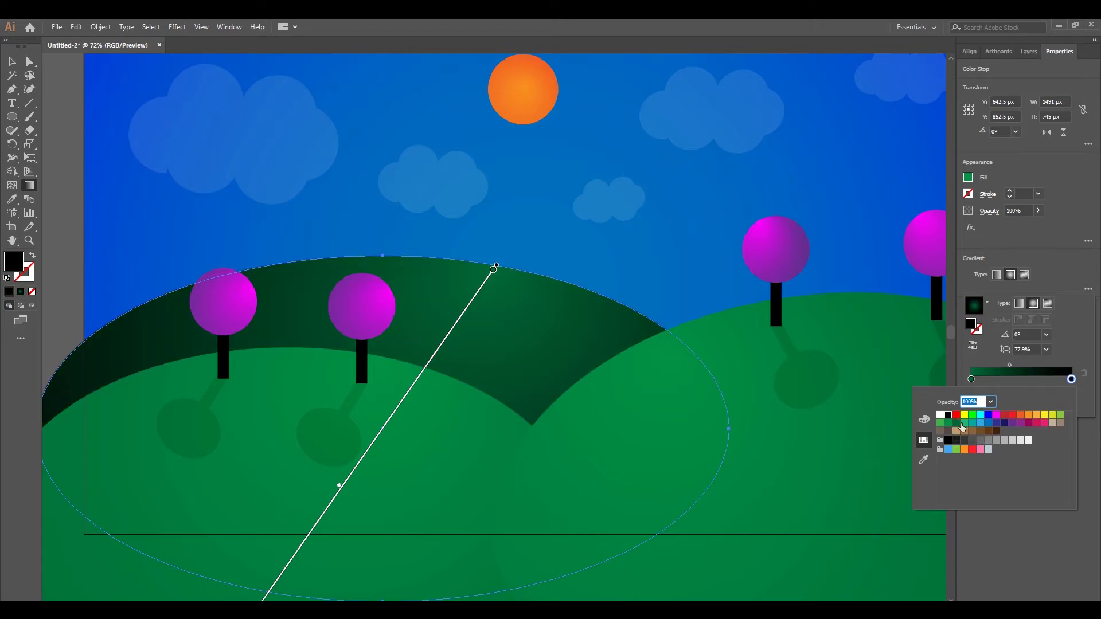
left_click(941, 423)
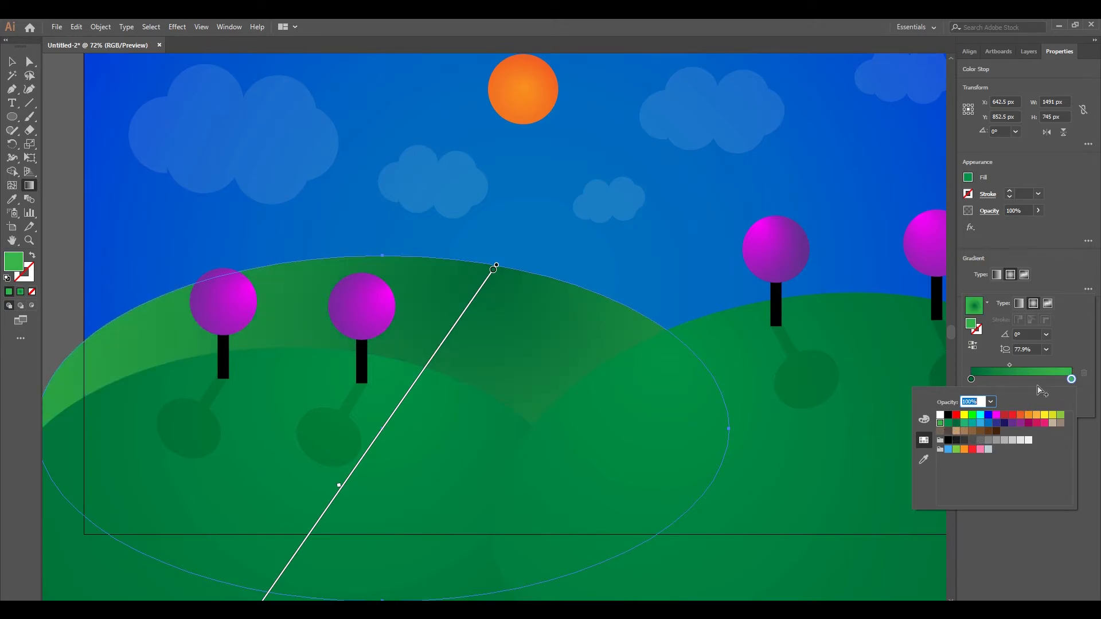
Step: Try a teal-green swatch on the inner stop of the back hill's gradient
left_click(972, 380)
double_click(972, 380)
left_click(970, 428)
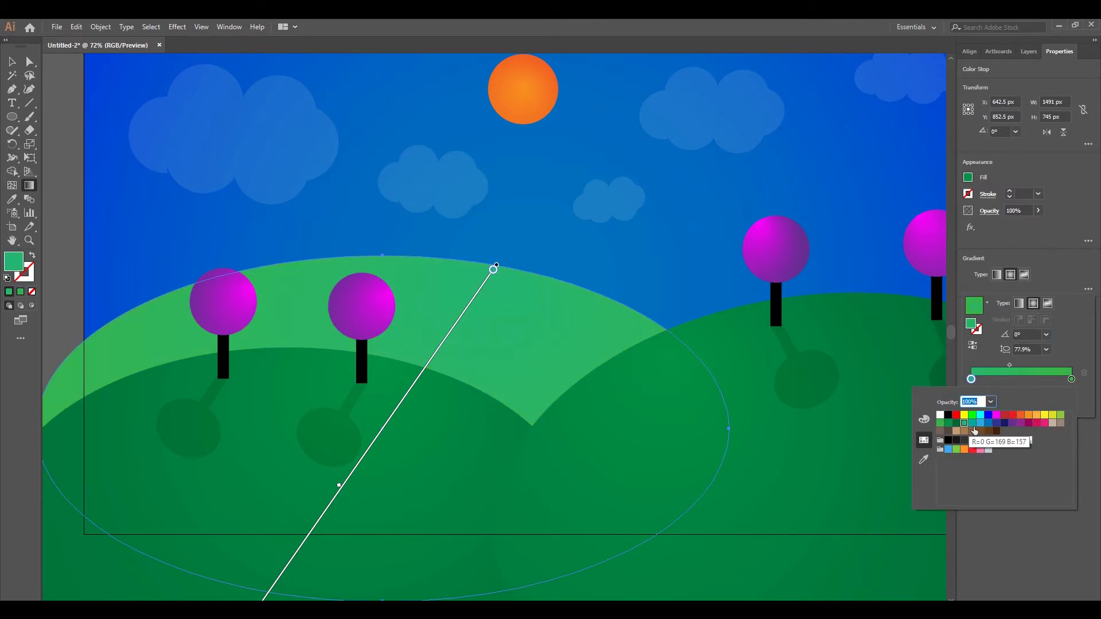
left_click(975, 423)
left_click(965, 423)
left_click(19, 65)
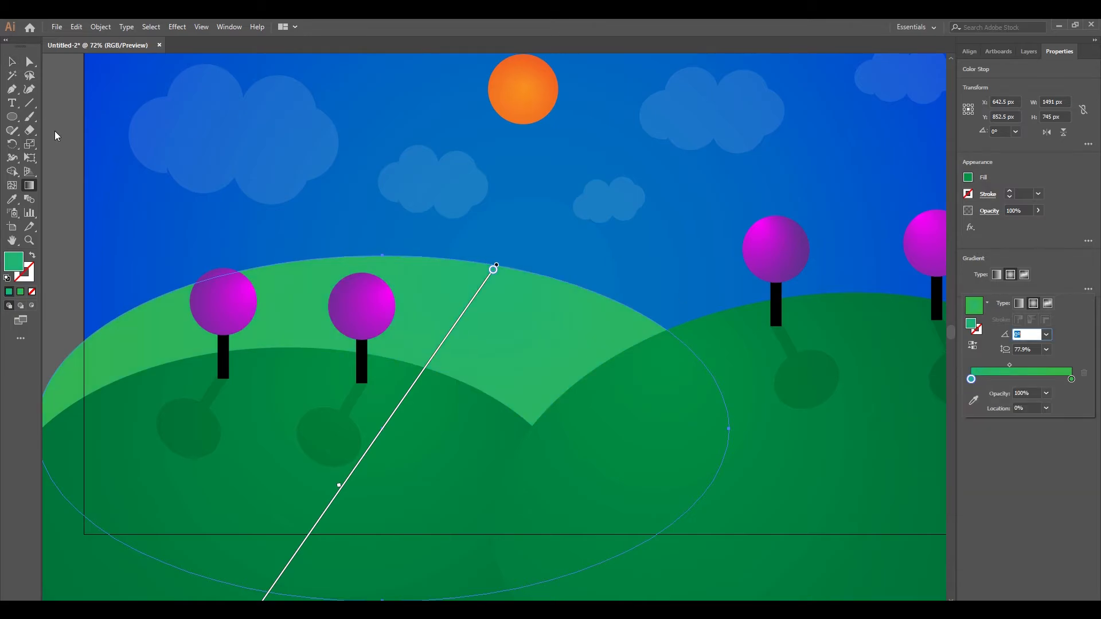
Step: Reposition the back hill's gradient toward the hill's upper right and pull its light green stop inward to about 63%
left_click(56, 136)
key("ctrl+minus")
key("ctrl+minus")
left_click_drag(454, 249, 370, 277)
scroll(492, 247, "down", 2)
mouse_move(492, 201)
left_mouse_down()
mouse_move(528, 145)
mouse_move(582, 104)
mouse_move(515, 170)
left_mouse_up()
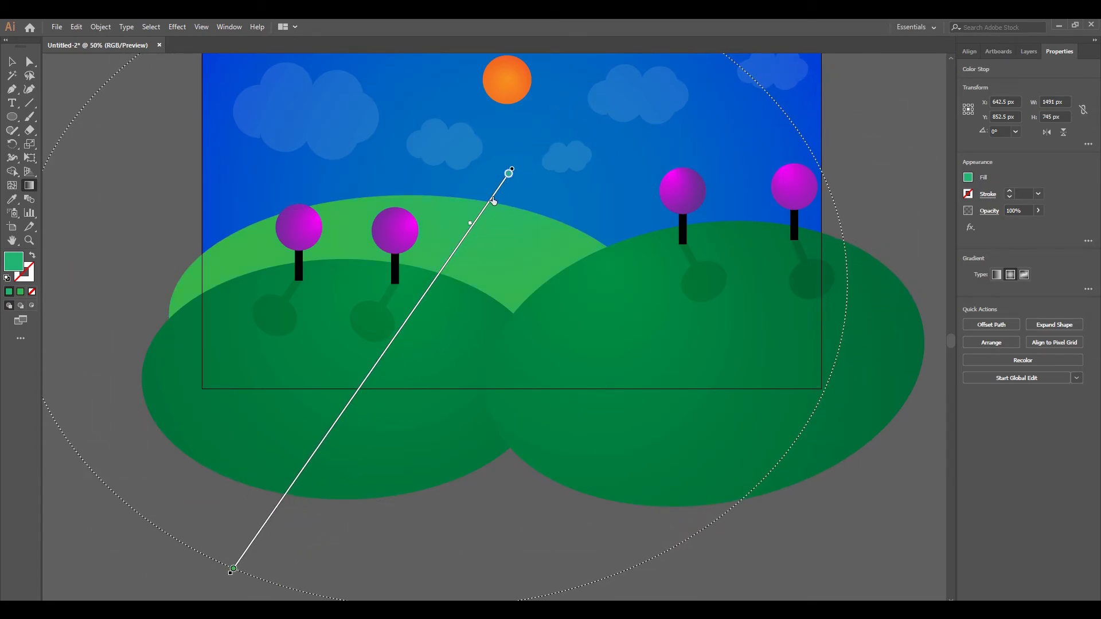
left_click(334, 423)
Step: Flatten the back hill's radial gradient into an ellipse with about 56% aspect ratio and shorten its extent
scroll(492, 281, "up", 3)
left_click_drag(432, 86, 431, 175)
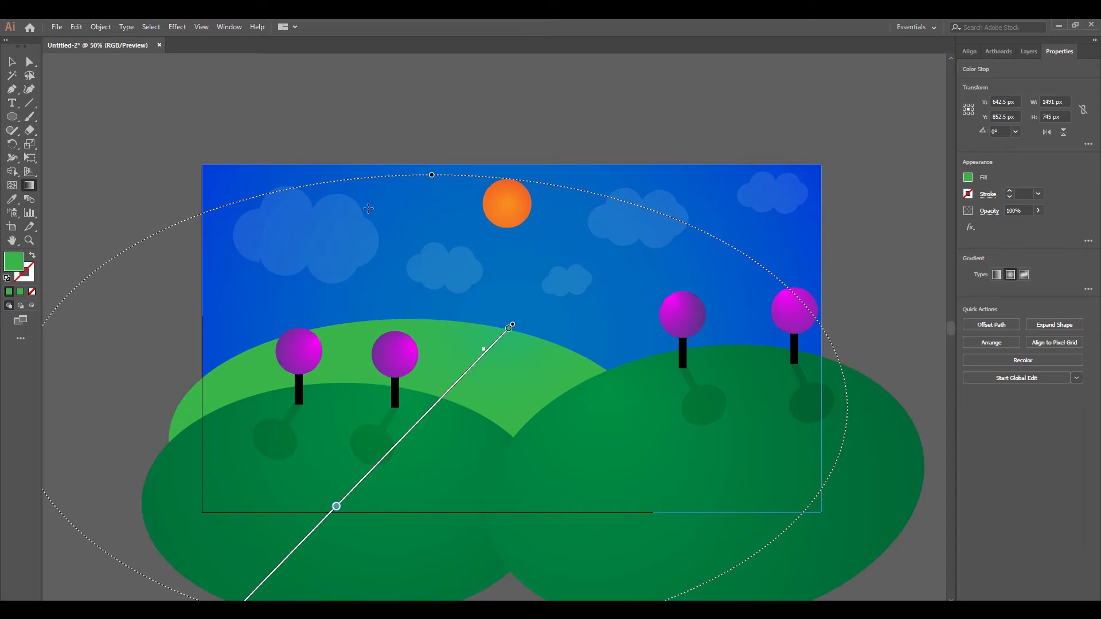
key("ctrl+minus")
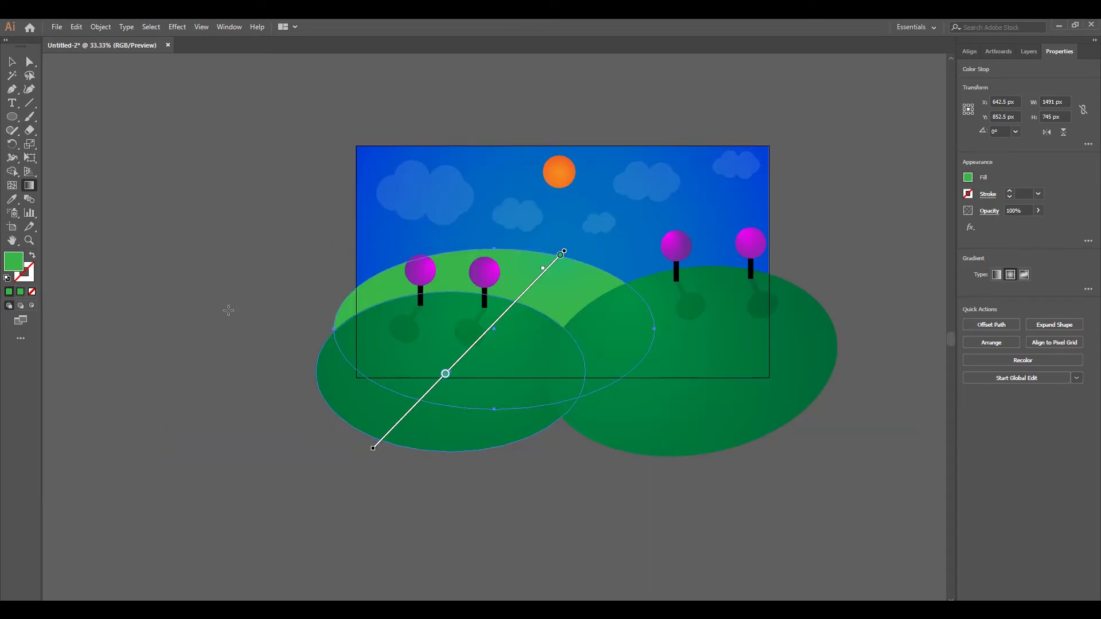
mouse_move(240, 317)
left_click_drag(233, 309, 452, 367)
Step: Move the outer gradient stop to 100% and recolour the back hill's gradient from light green at the centre to medium green outside
left_click(1088, 289)
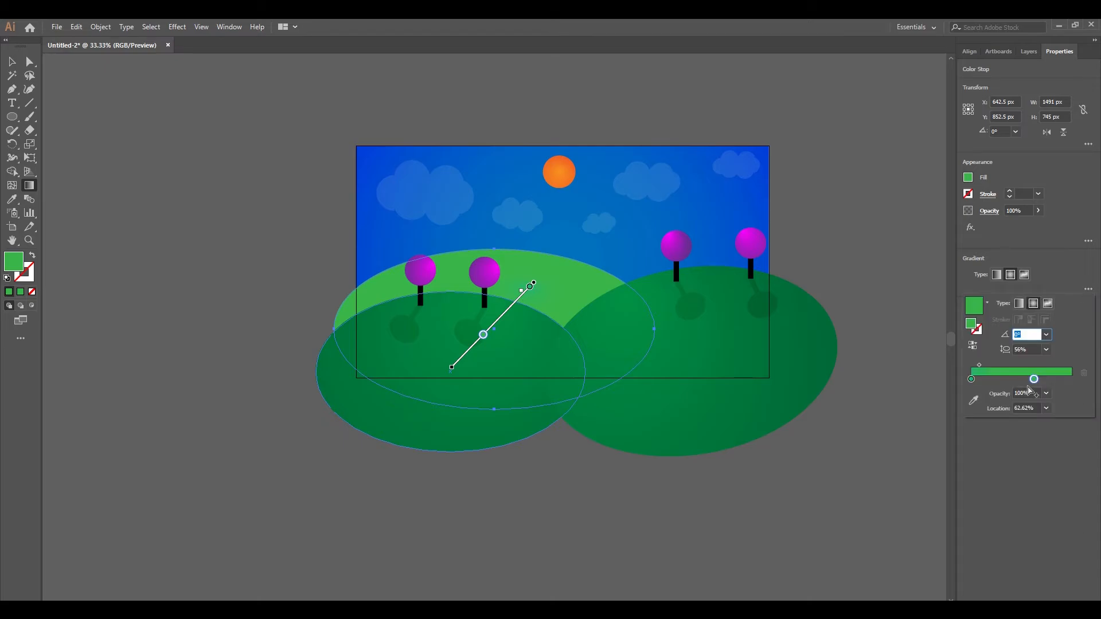
double_click(1072, 380)
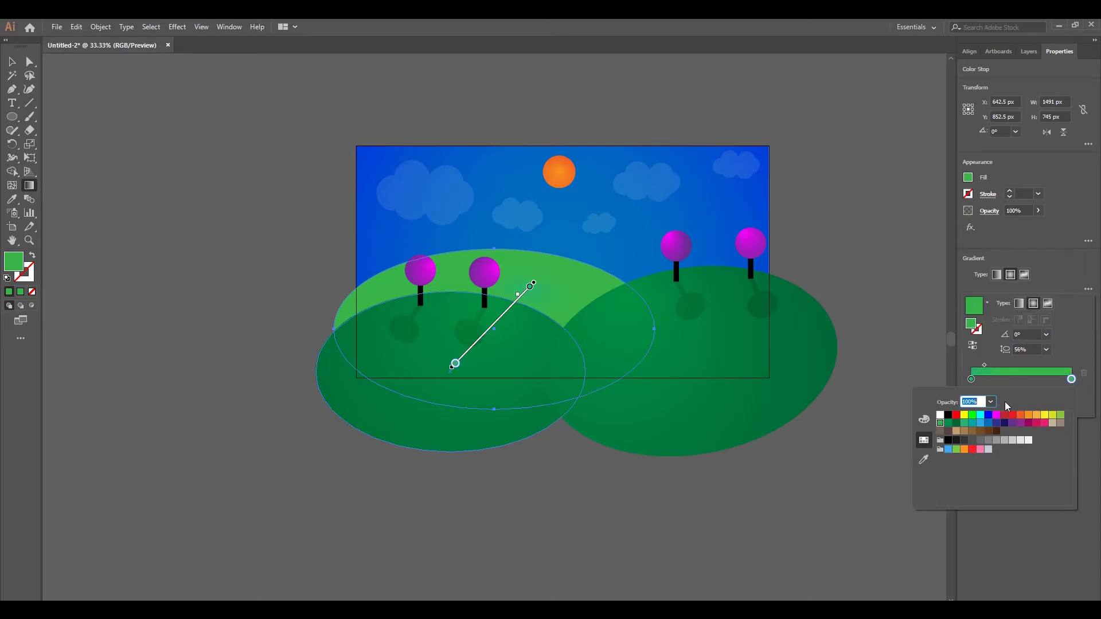
left_click(957, 423)
left_click(965, 423)
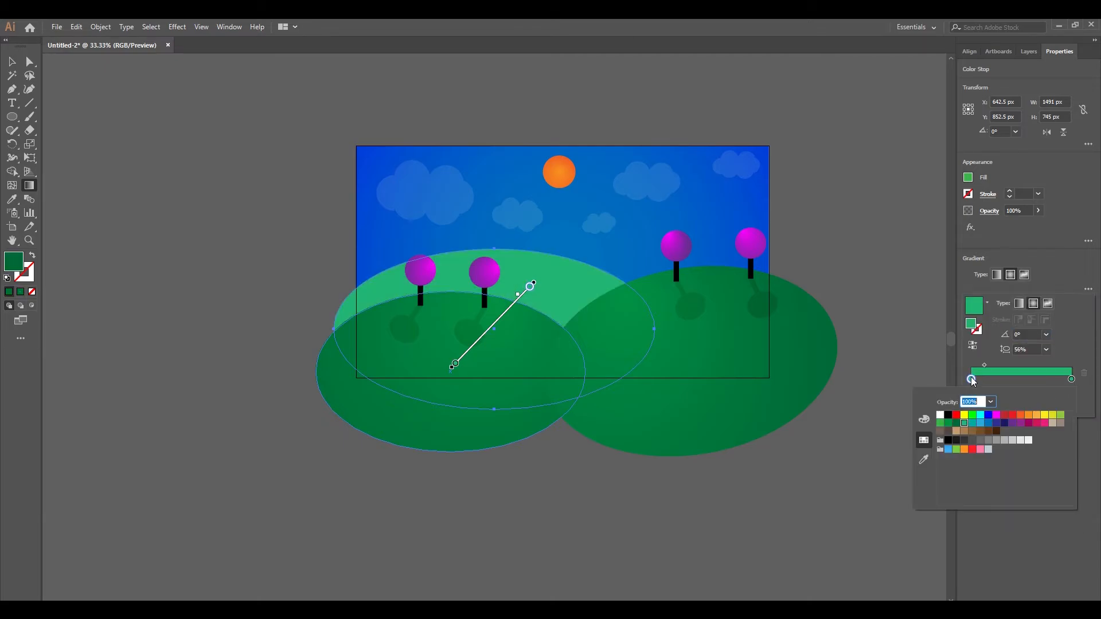
double_click(1072, 380)
left_click(958, 425)
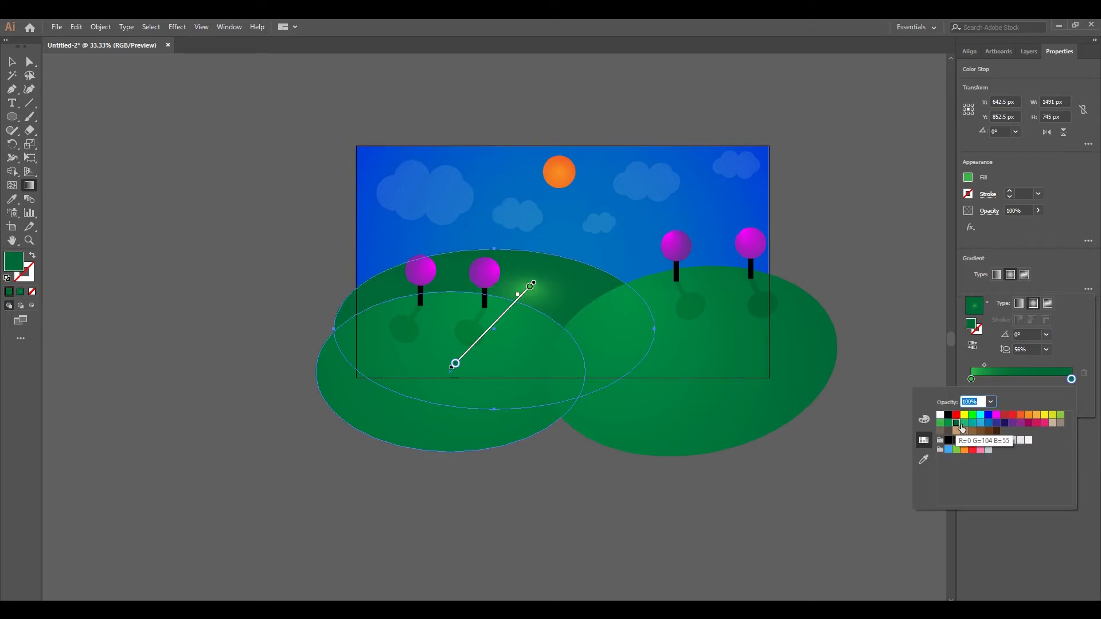
left_click(951, 427)
left_click(12, 63)
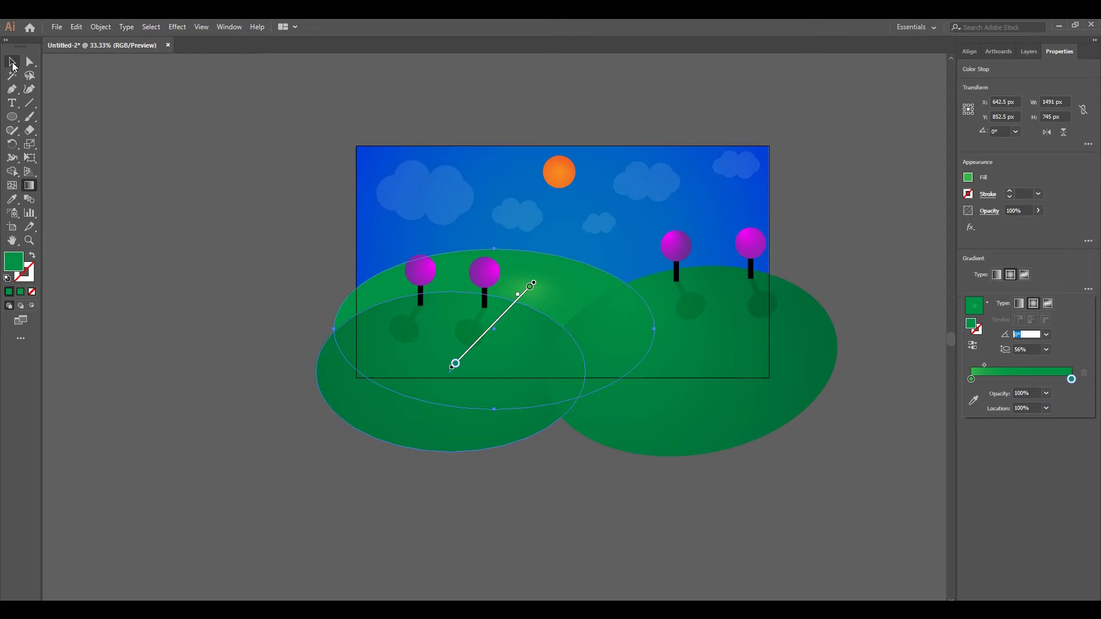
Step: Enlarge the back hill's radial gradient and shift it so the light green glow falls on the hill's right side, then deselect
left_click(453, 371)
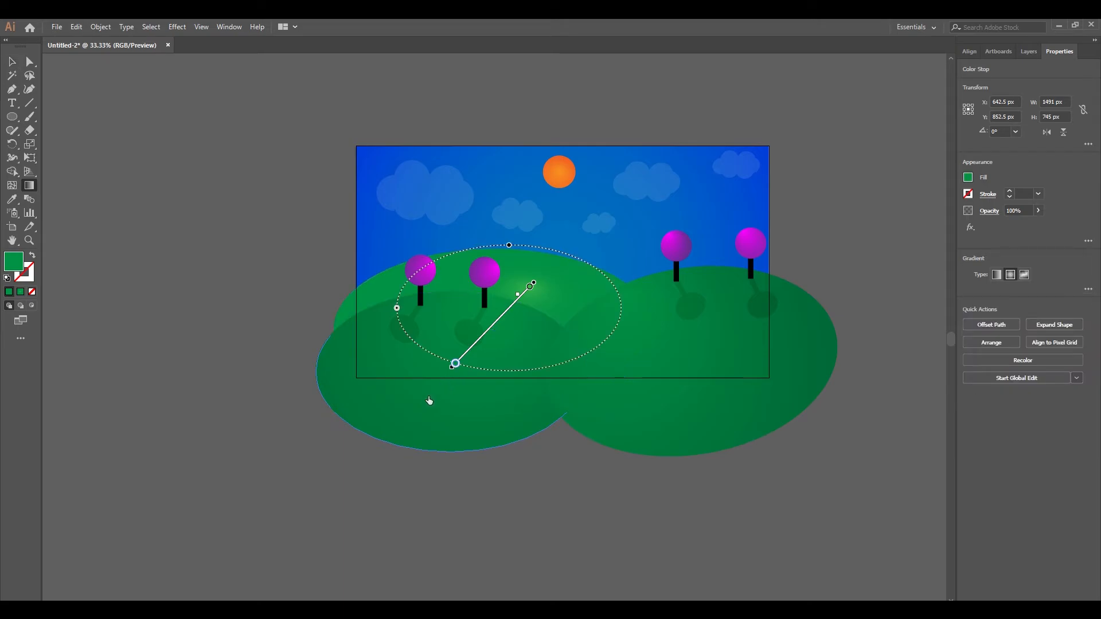
left_click(548, 396)
left_click_drag(541, 377, 422, 394)
left_click_drag(397, 310, 312, 308)
mouse_move(446, 385)
left_mouse_down()
mouse_move(483, 324)
mouse_move(435, 357)
mouse_move(429, 311)
mouse_move(446, 351)
left_mouse_up()
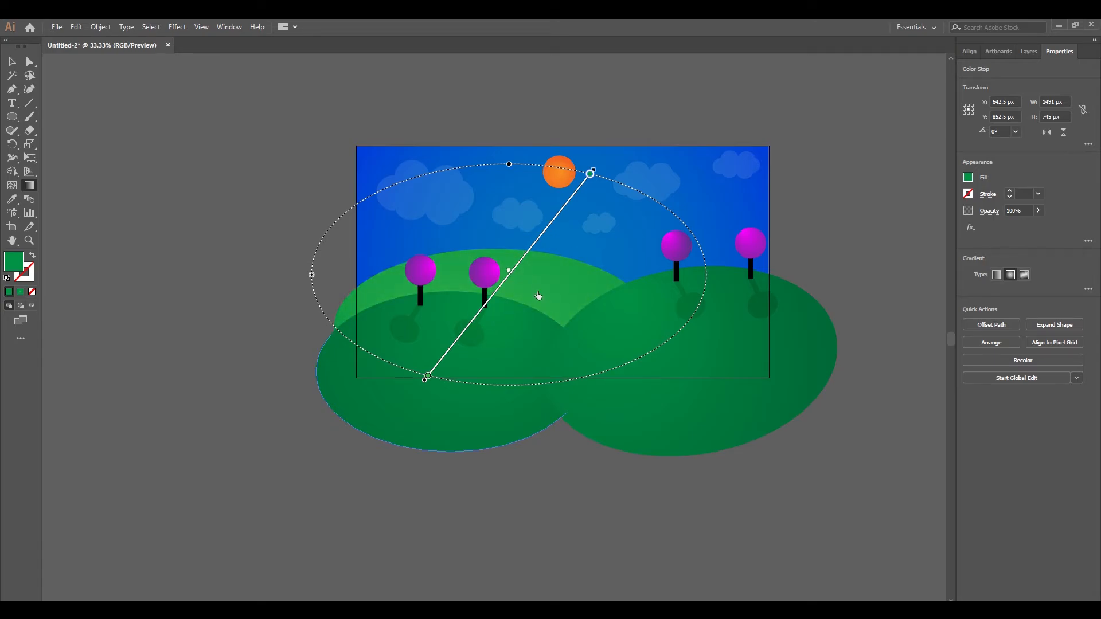
mouse_move(422, 383)
left_mouse_down()
mouse_move(475, 351)
mouse_move(601, 333)
mouse_move(581, 349)
left_mouse_up()
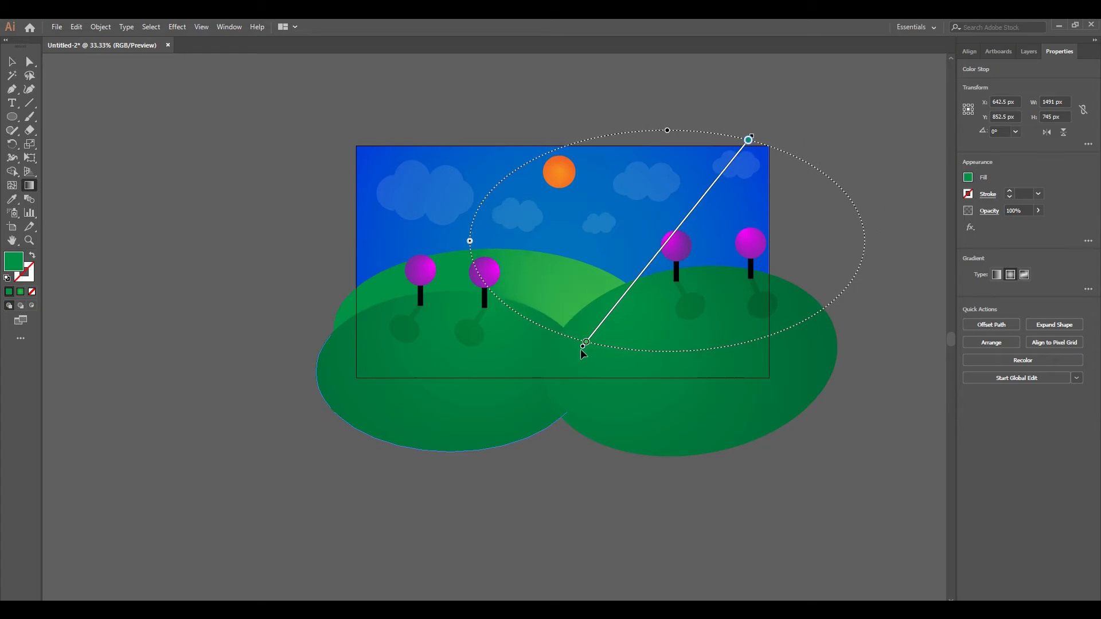
left_click(11, 61)
left_click(229, 321)
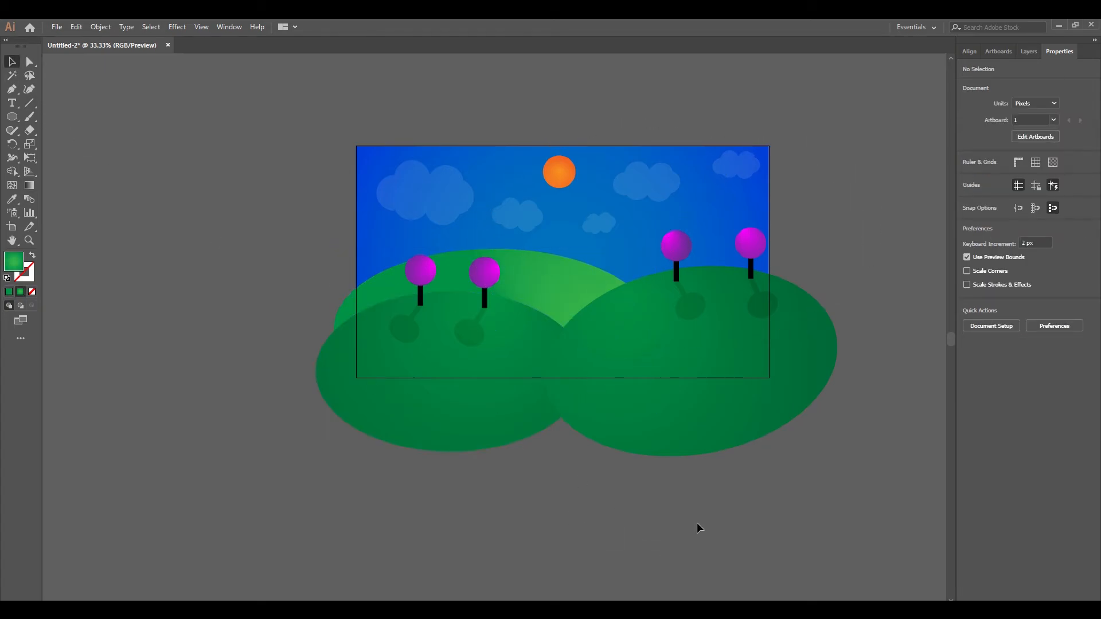
Step: Place a copy of the back hill behind the right hill at about X 1562.5 px, Y 783.5 px
key("ctrl+0")
left_click_drag(606, 103, 523, 84)
left_click_drag(405, 356, 816, 326)
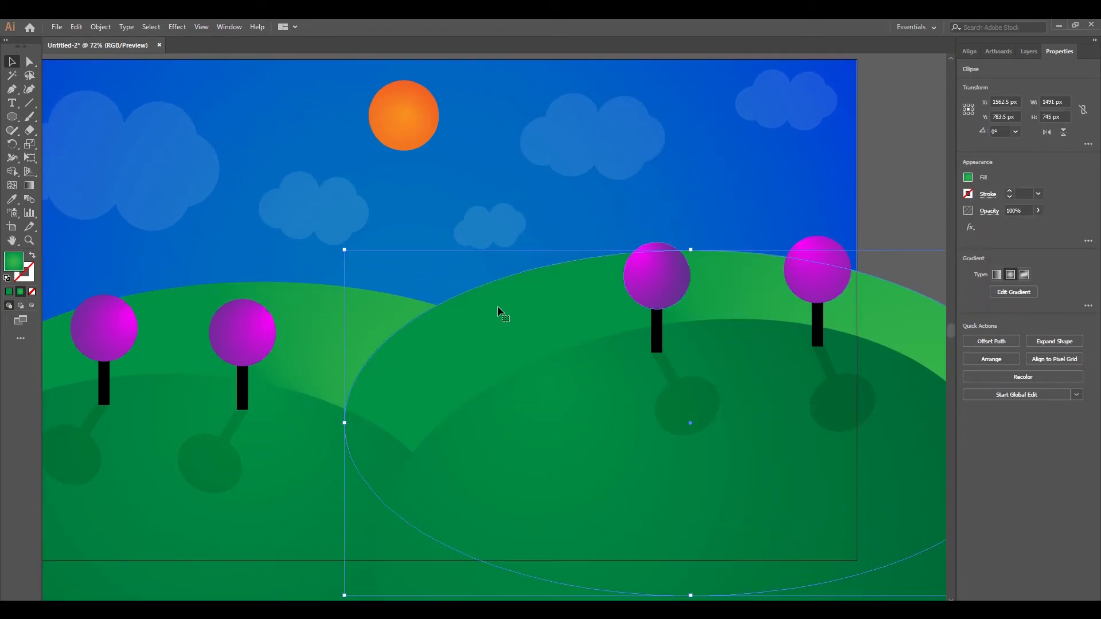
right_click(551, 292)
mouse_move(566, 500)
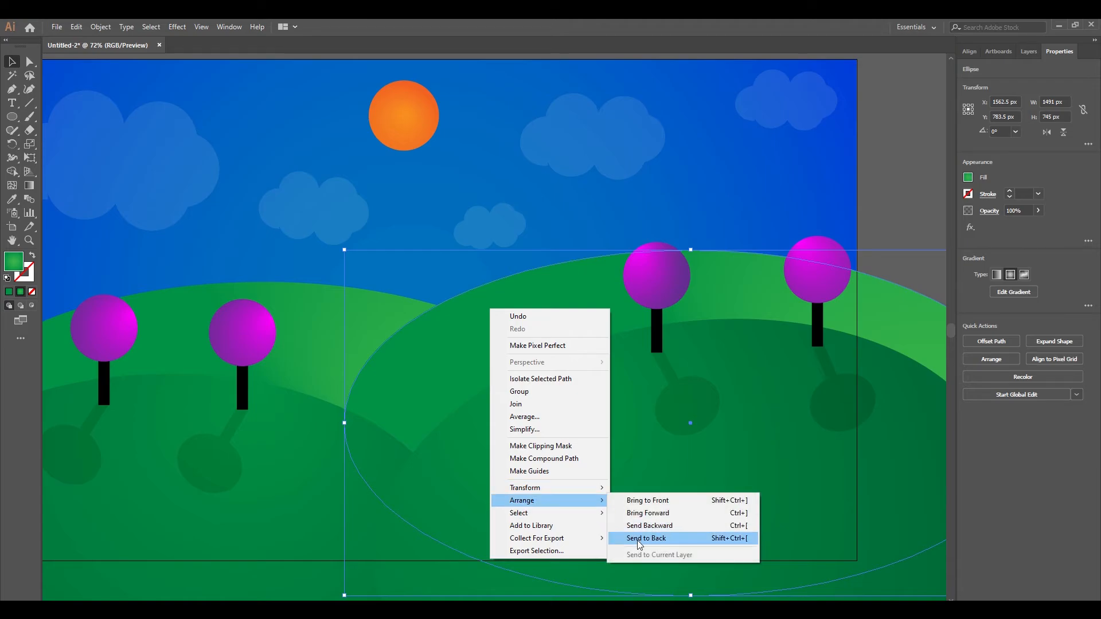
left_click(865, 177)
Step: Widen the right-hand back hill on its left side to about 1585 px, keeping its height at 745 px
left_click_drag(486, 337, 691, 289)
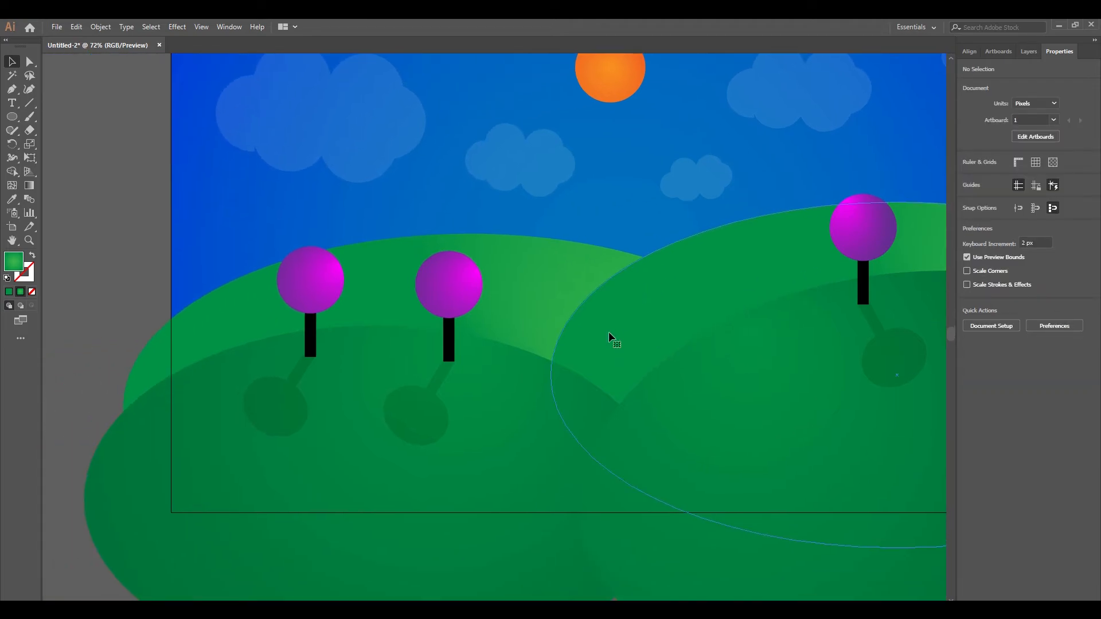
left_click(609, 332)
left_click_drag(551, 376, 511, 392)
left_click_drag(710, 339, 433, 370)
Step: Send the right-hand back hill to the back of the stack, send the sky background behind it, and deselect
right_click(861, 319)
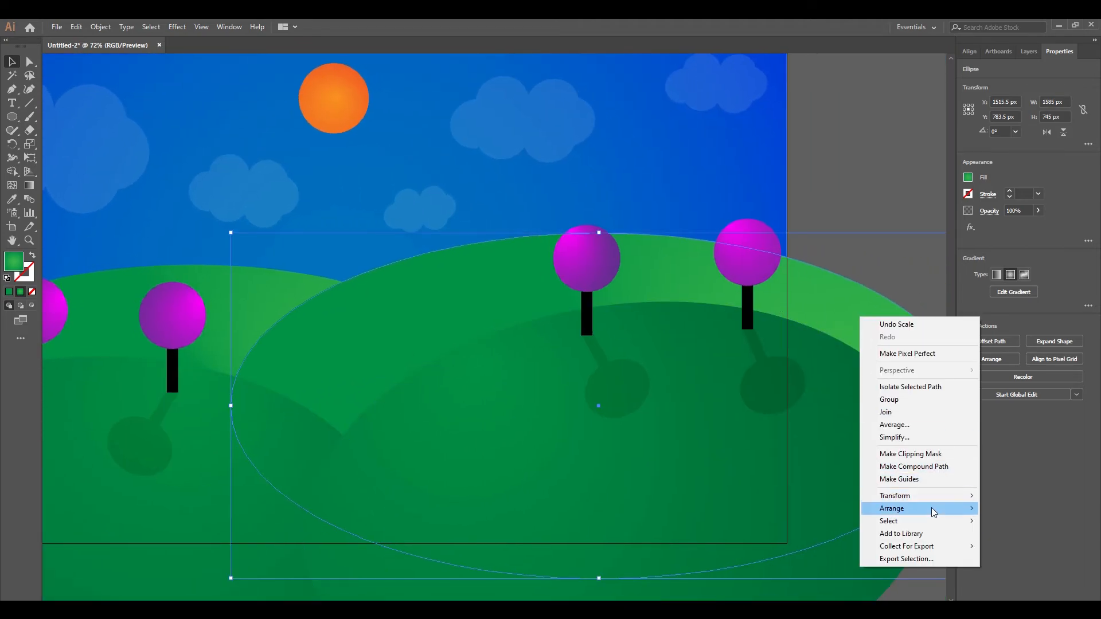
mouse_move(892, 509)
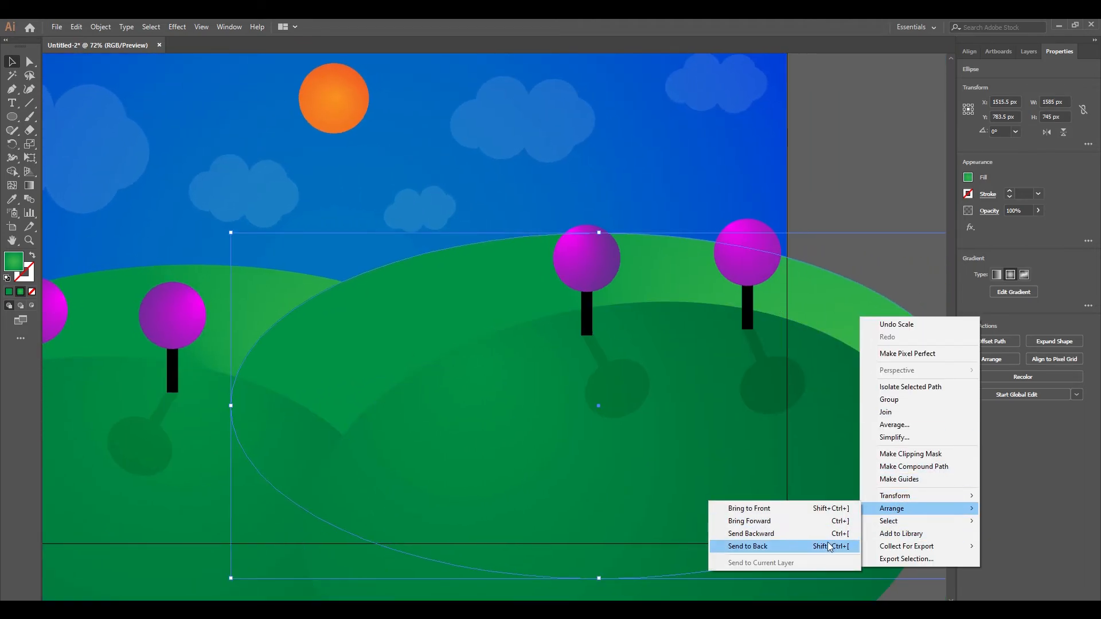
left_click(740, 546)
right_click(788, 175)
mouse_move(862, 366)
left_click(918, 403)
left_click(834, 173)
left_click_drag(683, 168, 707, 144)
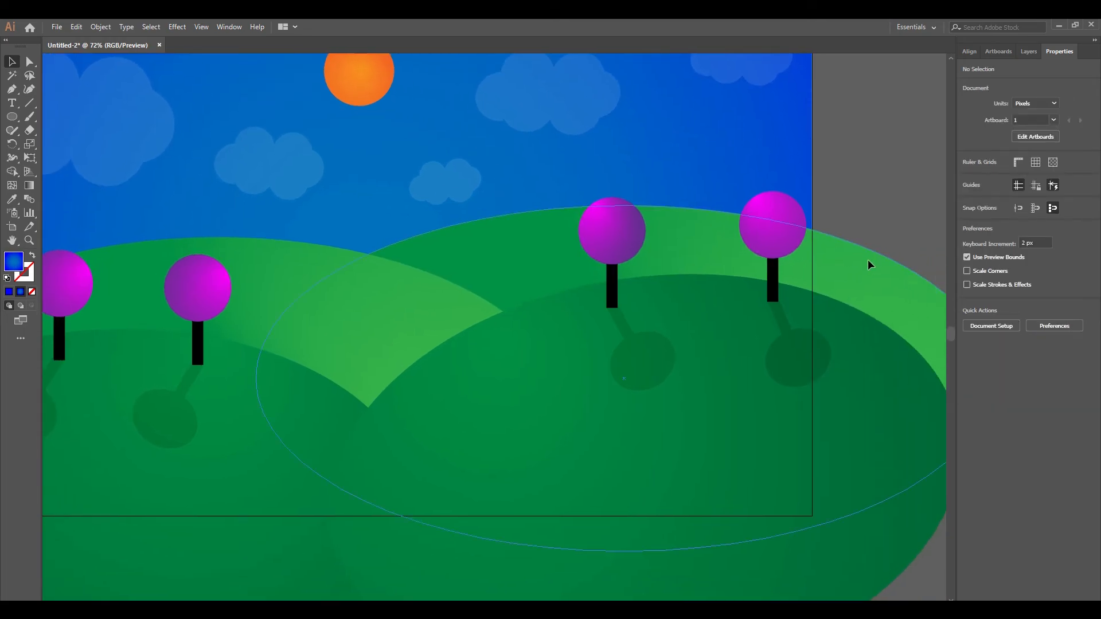
Step: Shift the right-hand back hill's radial gradient so its light green glow falls on the hill's left side, then deselect
left_click(868, 260)
left_click_drag(767, 259, 879, 262)
key("ctrl+minus")
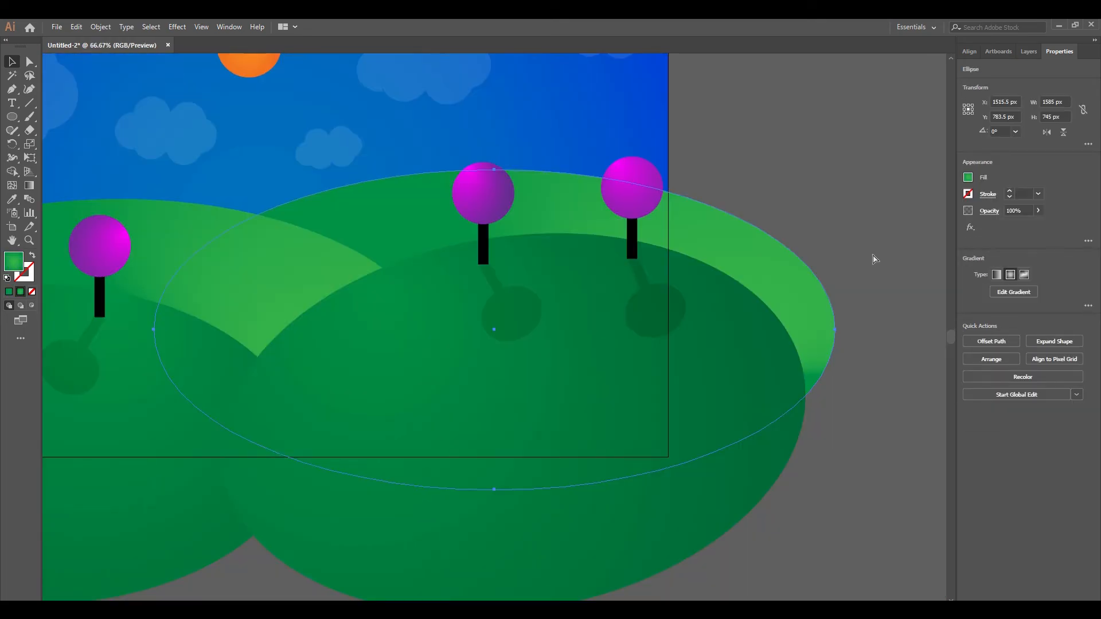
left_click_drag(518, 329, 646, 365)
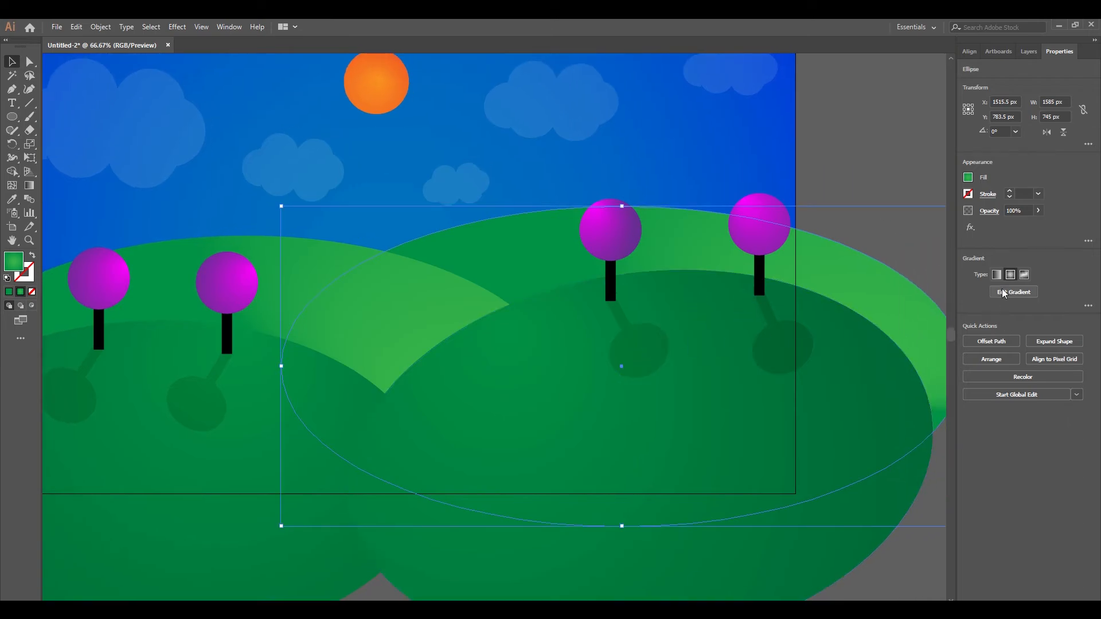
key("g")
key("ctrl+minus")
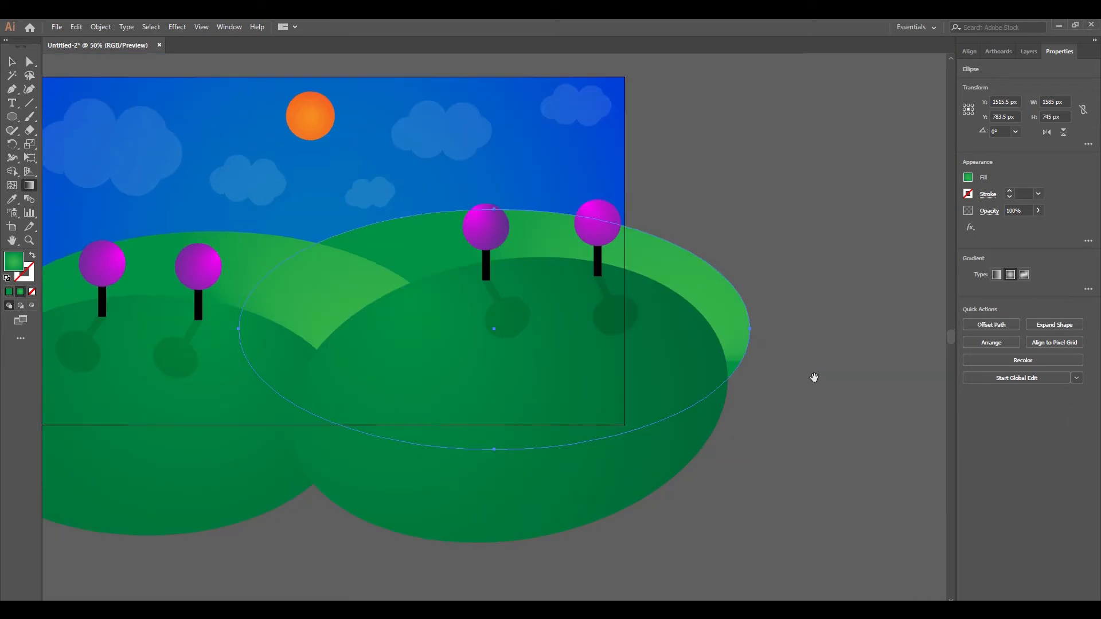
left_click_drag(814, 378, 693, 449)
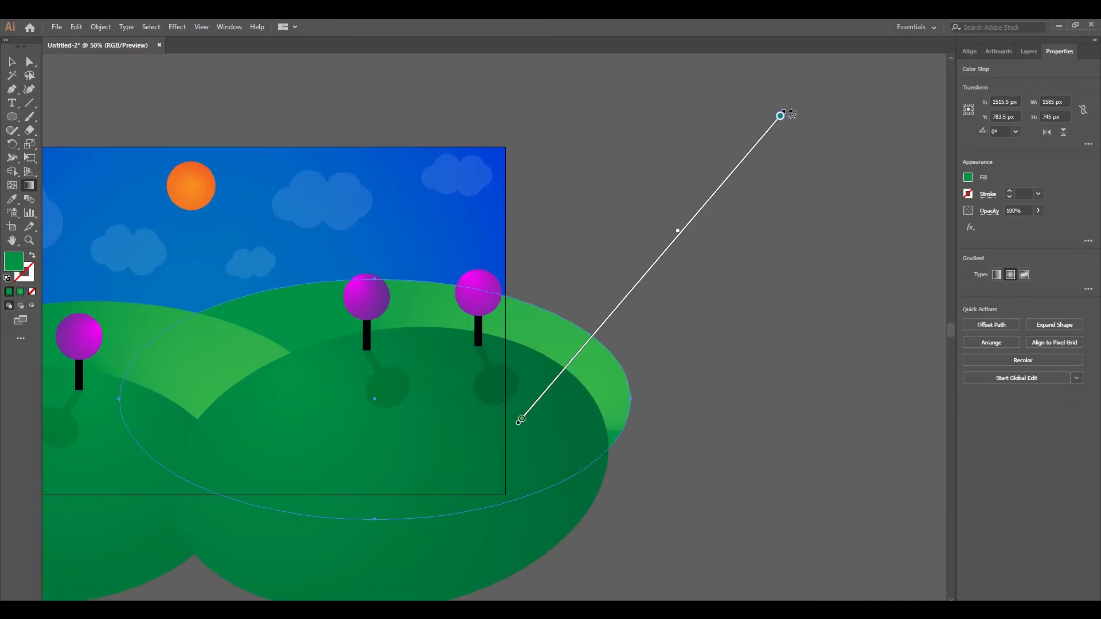
mouse_move(518, 425)
left_mouse_down()
mouse_move(339, 494)
mouse_move(312, 568)
mouse_move(267, 521)
mouse_move(160, 497)
mouse_move(34, 508)
mouse_move(118, 496)
left_mouse_up()
mouse_move(279, 534)
left_mouse_down()
mouse_move(522, 524)
mouse_move(505, 536)
left_mouse_up()
left_click(11, 62)
left_click(790, 104)
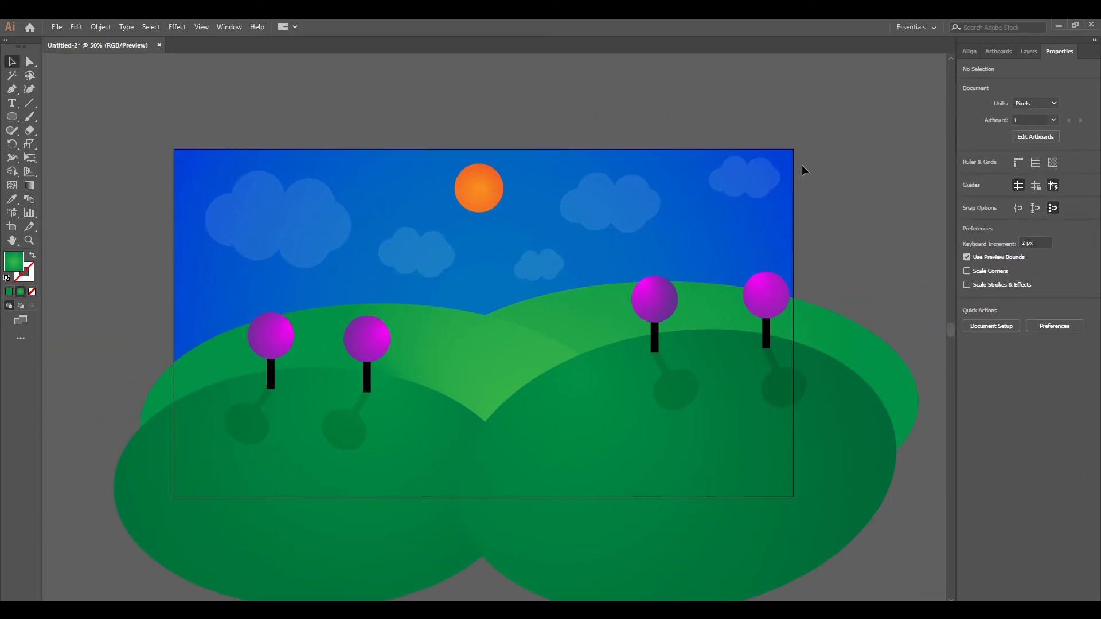
Step: Draw a circle about 122 px in diameter on the artboard's left edge, centred at about X 0 px, Y 948 px
left_click(12, 117)
scroll(199, 309, "down", 5)
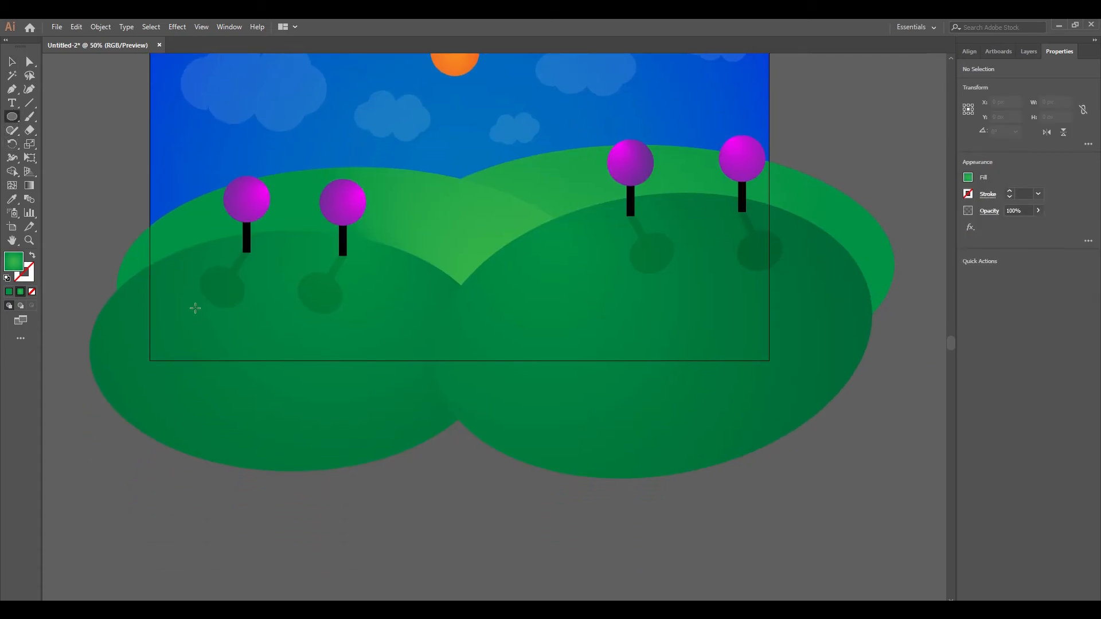
left_click_drag(140, 293, 180, 333)
left_click(13, 63)
left_click(340, 506)
left_click_drag(287, 496, 365, 517)
left_click_drag(241, 333, 232, 339)
Step: Recolour the small circle's radial gradient with black at the centre stop and dark green at the outer stop
left_click(1030, 293)
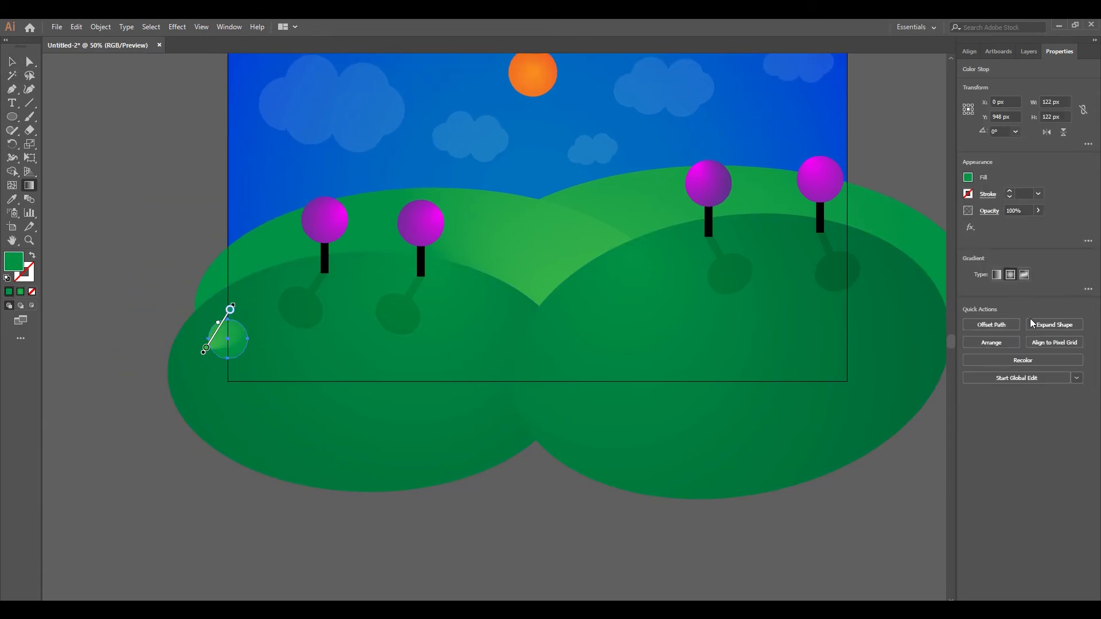
left_click(1085, 289)
double_click(1071, 379)
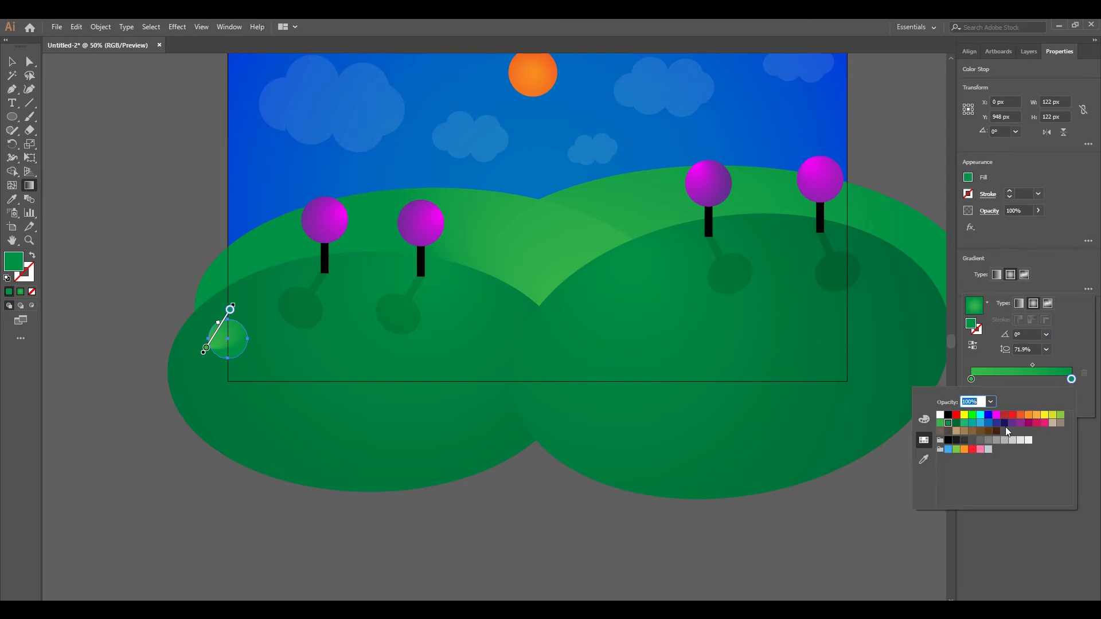
double_click(971, 379)
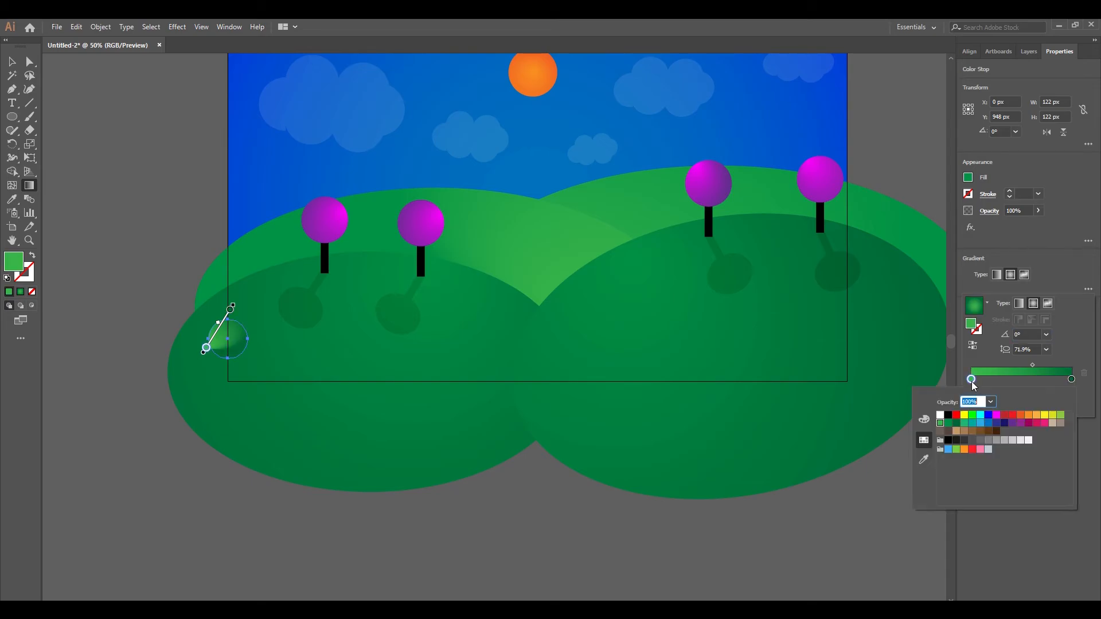
left_click(948, 415)
key("Escape")
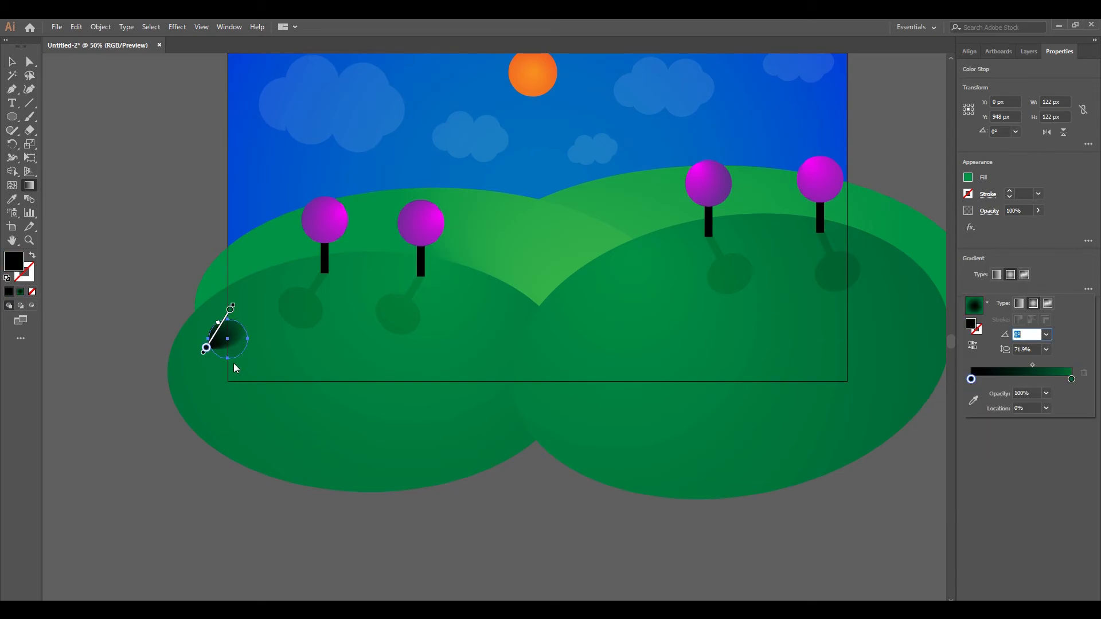
key("Escape")
Step: Enlarge the circle's gradient and move its black centre below the circle so the shading darkens towards the bottom, then deselect
mouse_move(204, 356)
left_mouse_down()
mouse_move(184, 388)
mouse_move(225, 374)
left_mouse_up()
mouse_move(255, 324)
left_mouse_down()
mouse_move(290, 288)
mouse_move(266, 304)
left_mouse_up()
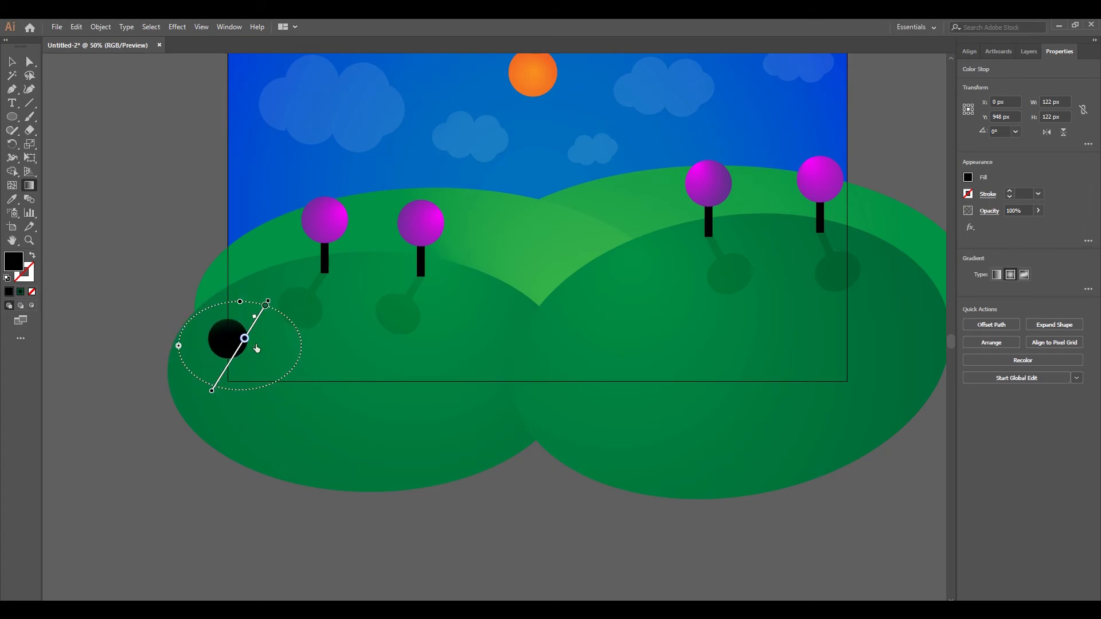
left_click_drag(249, 340, 231, 374)
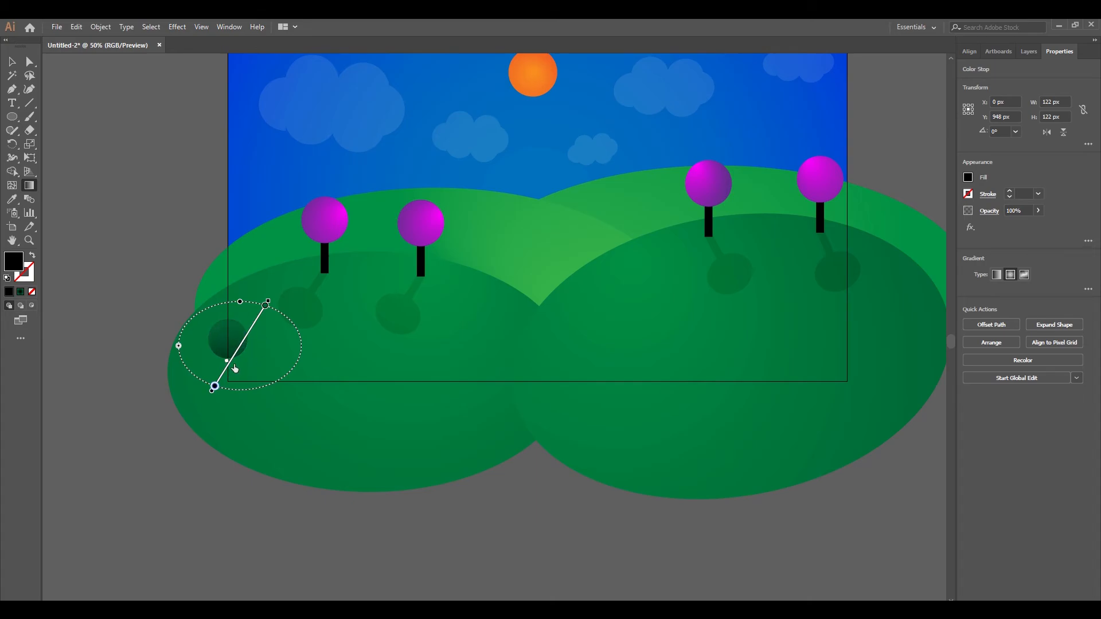
left_click(12, 61)
left_click(98, 350)
Step: Move the shaded circle up and duplicate it into a bush clump of three small circles and one larger circle
left_click_drag(233, 345, 233, 333)
left_click_drag(231, 337, 250, 347)
left_click_drag(247, 347, 266, 362)
mouse_move(269, 356)
left_mouse_down()
mouse_move(235, 360)
mouse_move(279, 399)
mouse_move(249, 359)
left_mouse_up()
left_click(253, 496)
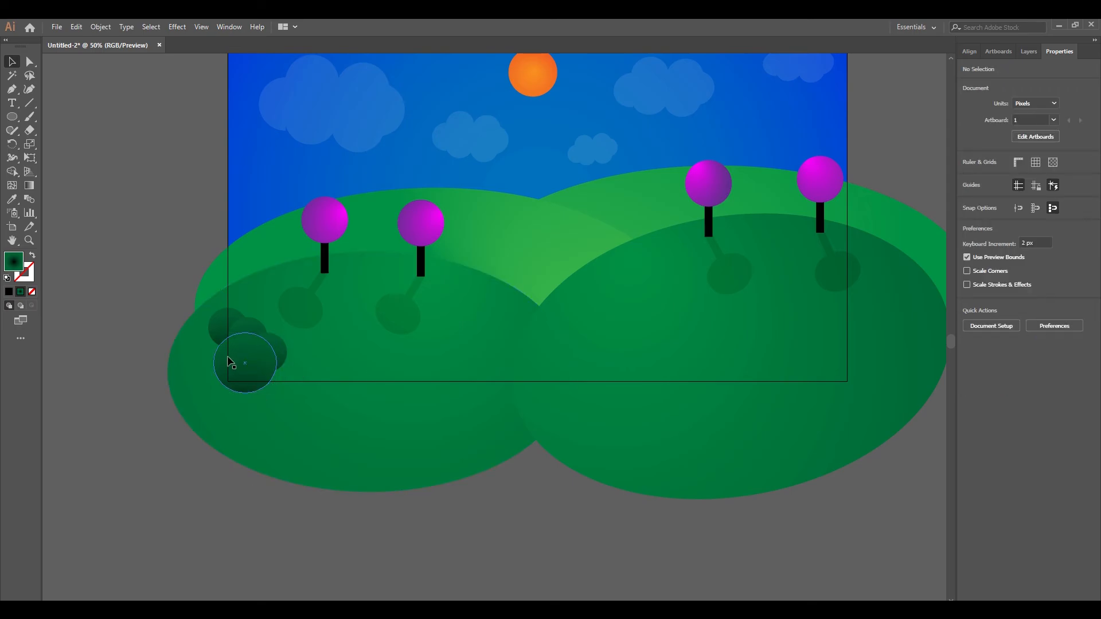
Step: Duplicate the clump's large and small circles to its lower right and rotate the small copies to form a second clump
left_click(222, 328)
left_click(277, 355, "shift")
left_click(260, 327, "shift")
left_click_drag(272, 364, 325, 383)
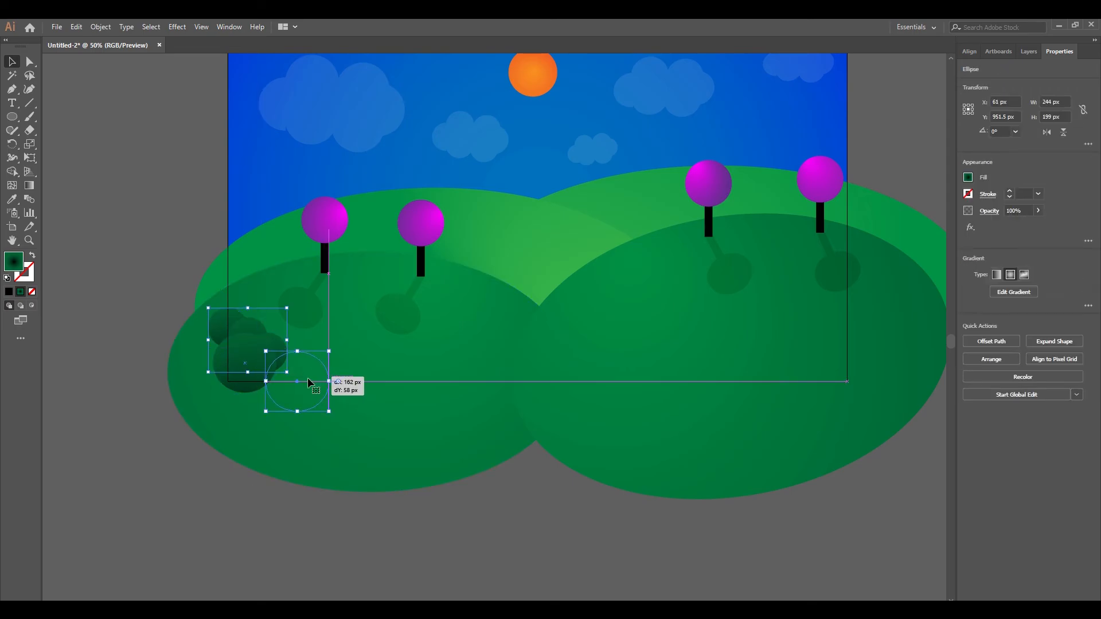
left_click_drag(271, 357, 326, 352)
left_click_drag(374, 412, 353, 410)
Step: Select only the eight bush circles, excluding the hills, sky and tree shadow, and place a copy of them to the right
left_click(360, 444, "shift")
left_click(339, 481, "shift")
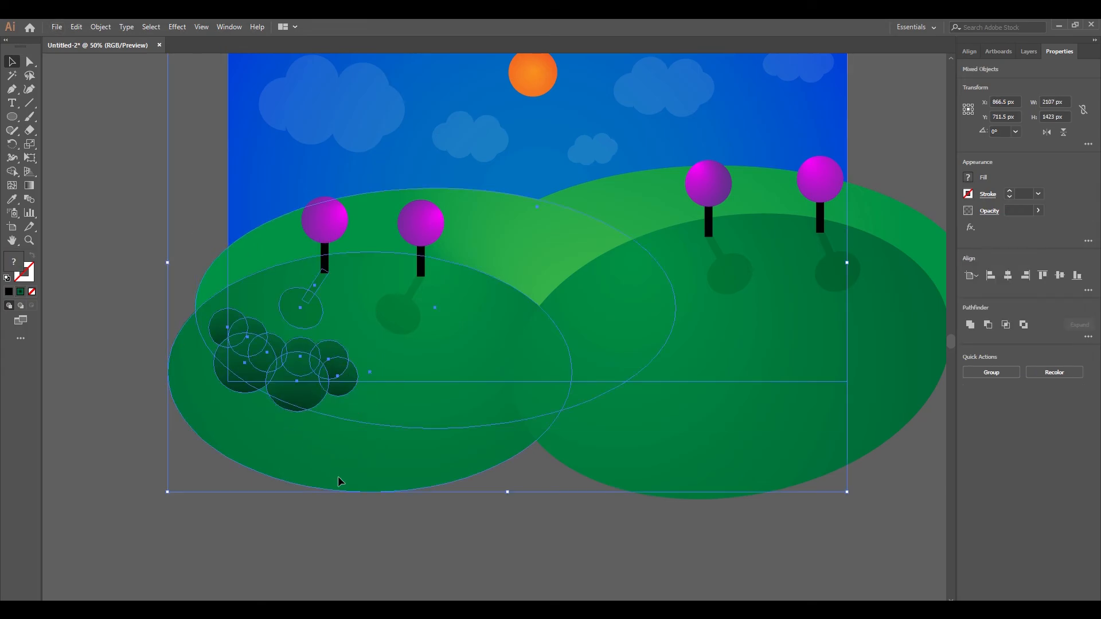
left_click(403, 383, "shift")
left_click(316, 295, "shift")
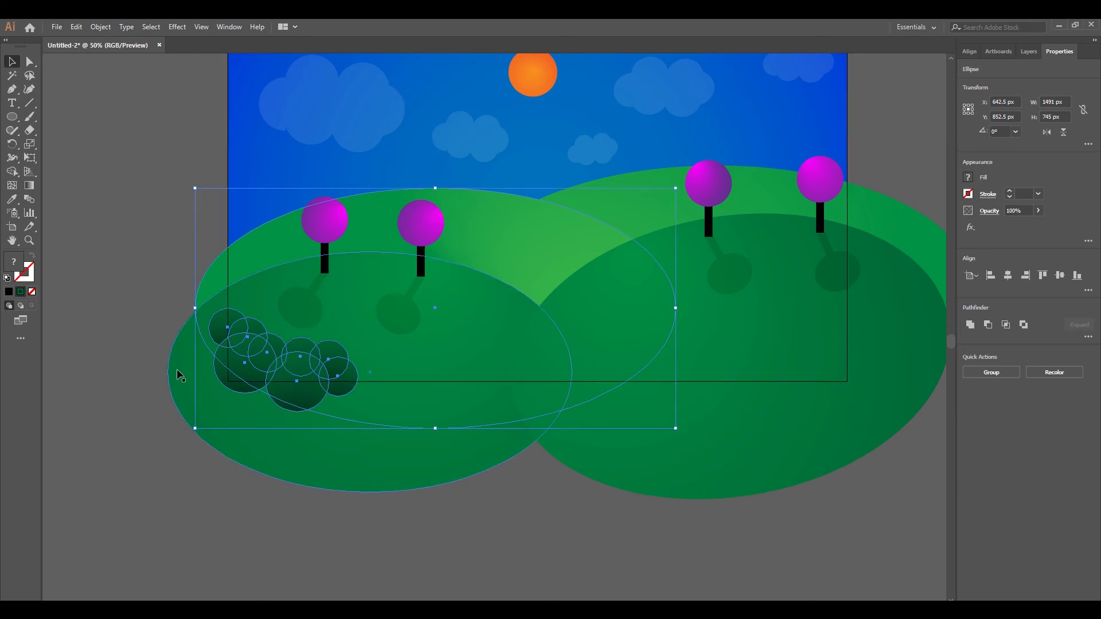
left_click(590, 401, "shift")
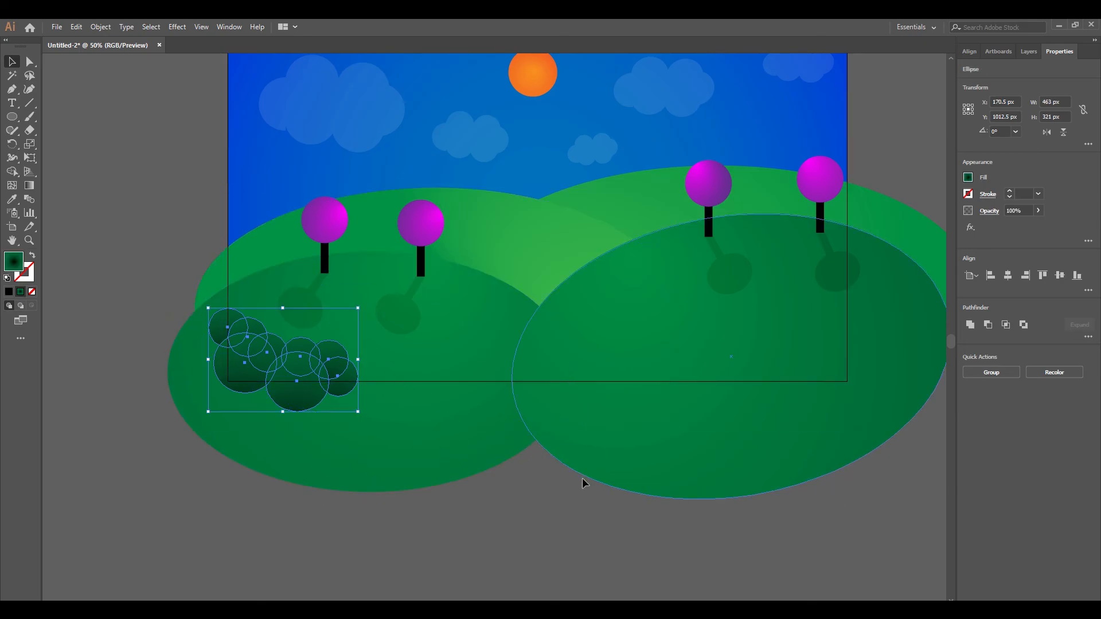
left_click_drag(302, 388, 430, 406)
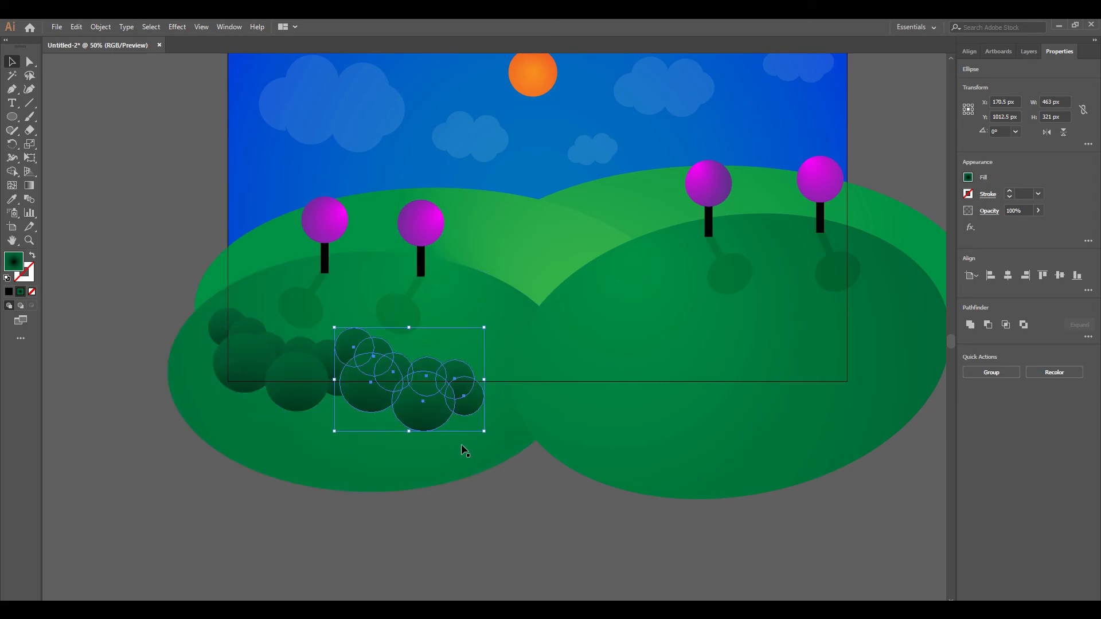
Step: Rotate the copied bush section and add four more copies at varied angles to extend the bushes to the artboard's right edge
left_click_drag(490, 442, 516, 408)
left_click_drag(451, 400, 571, 366)
left_click_drag(641, 377, 631, 399)
left_click_drag(528, 361, 633, 362)
left_click_drag(740, 398, 755, 376)
left_click_drag(673, 375, 778, 368)
left_click_drag(859, 371, 855, 394)
left_click_drag(779, 370, 848, 371)
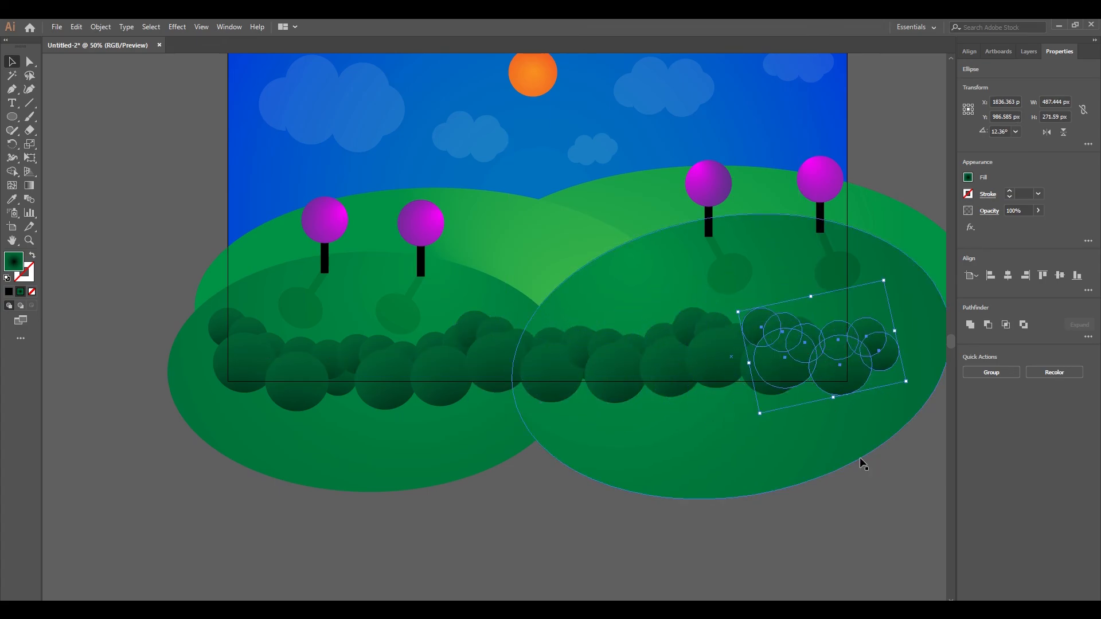
left_click(896, 523)
Step: Examine the whole illustration with the full artboard fitted in view
left_click_drag(719, 451, 666, 546)
left_click_drag(833, 176, 790, 246)
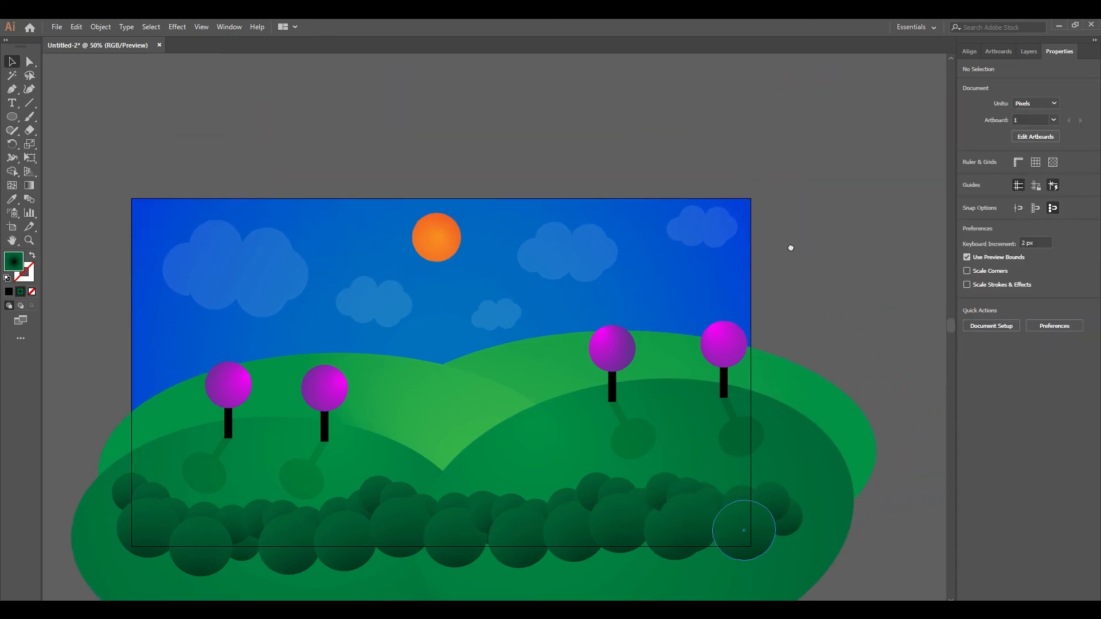
key("ctrl+minus")
key("ctrl+0")
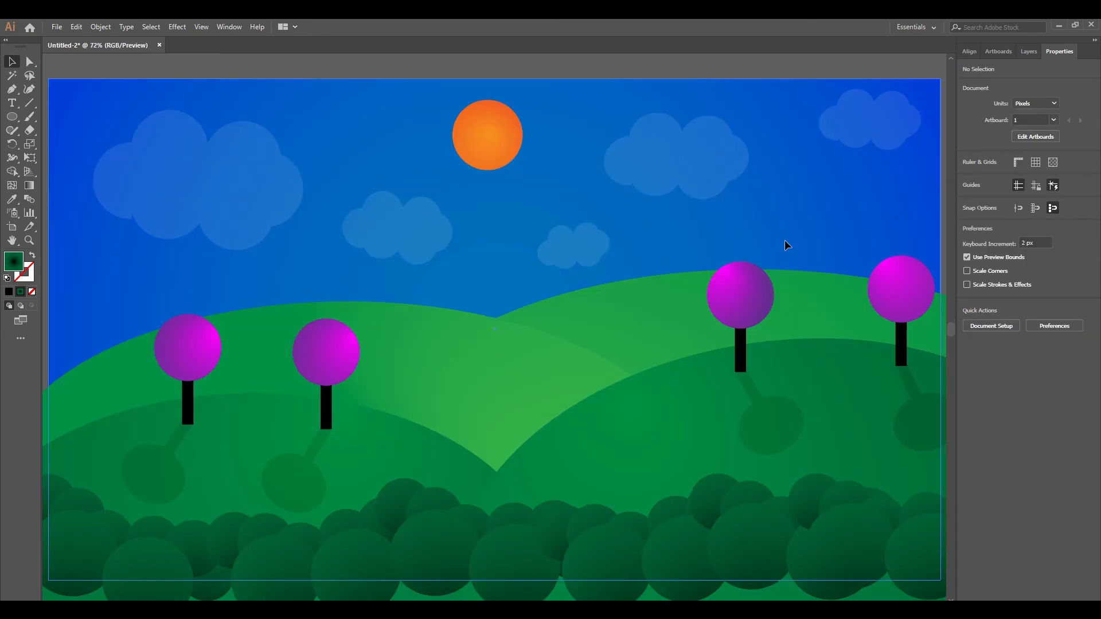
left_click_drag(664, 238, 666, 261)
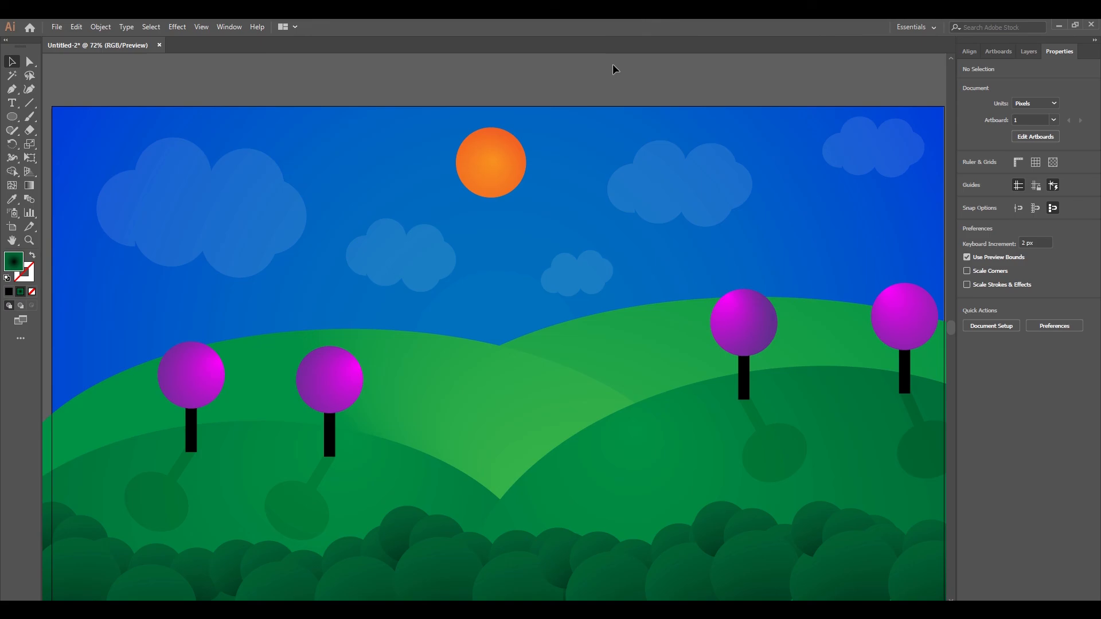
left_click_drag(619, 69, 621, 59)
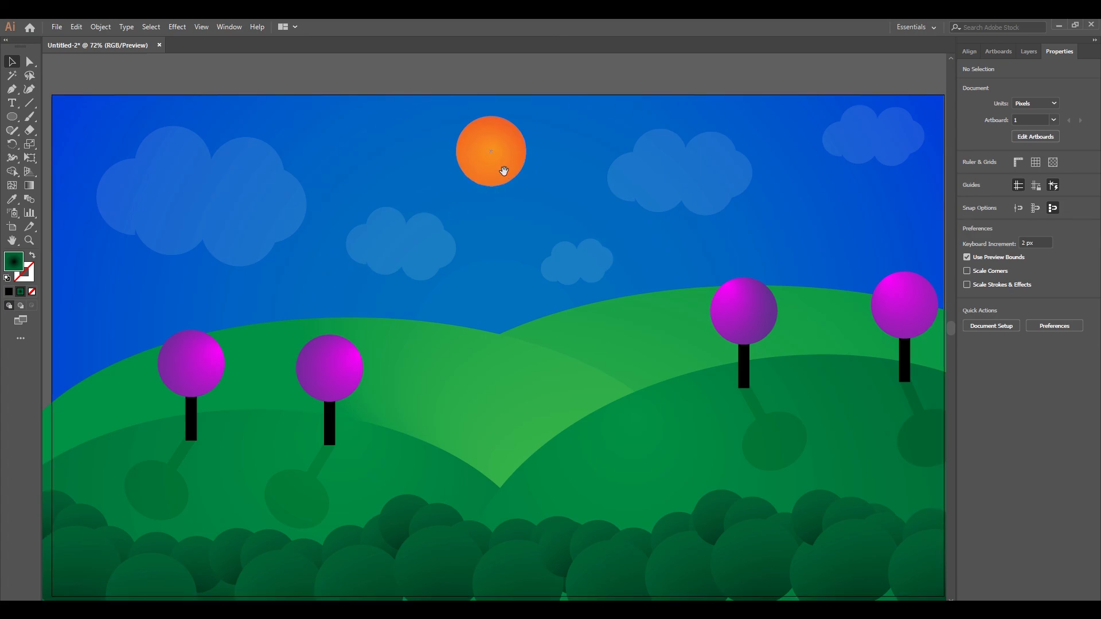
left_click_drag(499, 86, 490, 81)
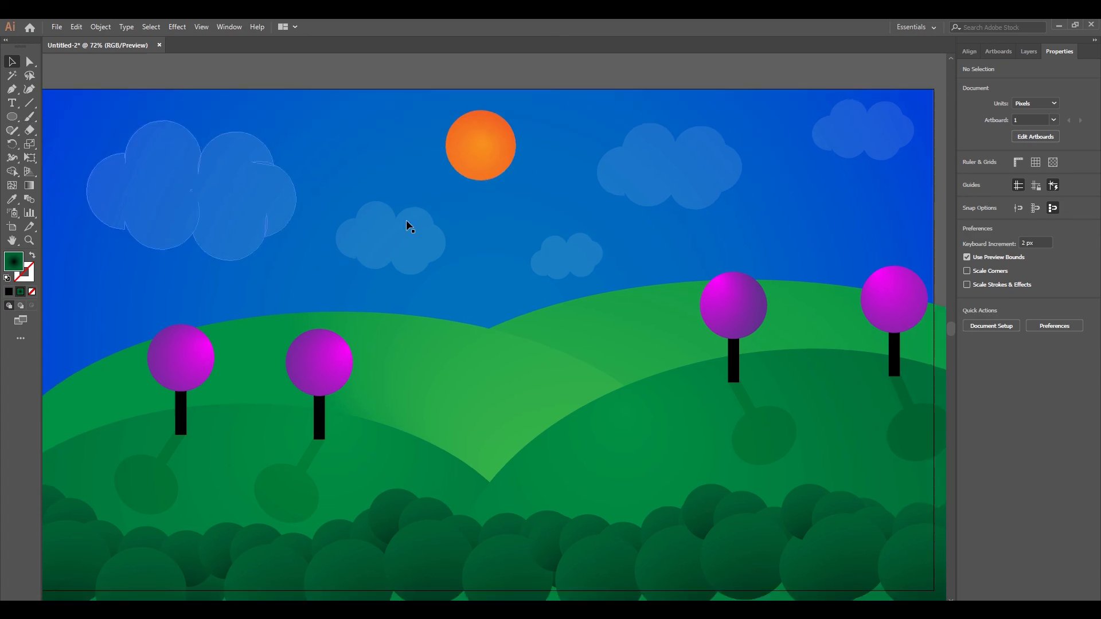
left_click(13, 118)
left_click(13, 118)
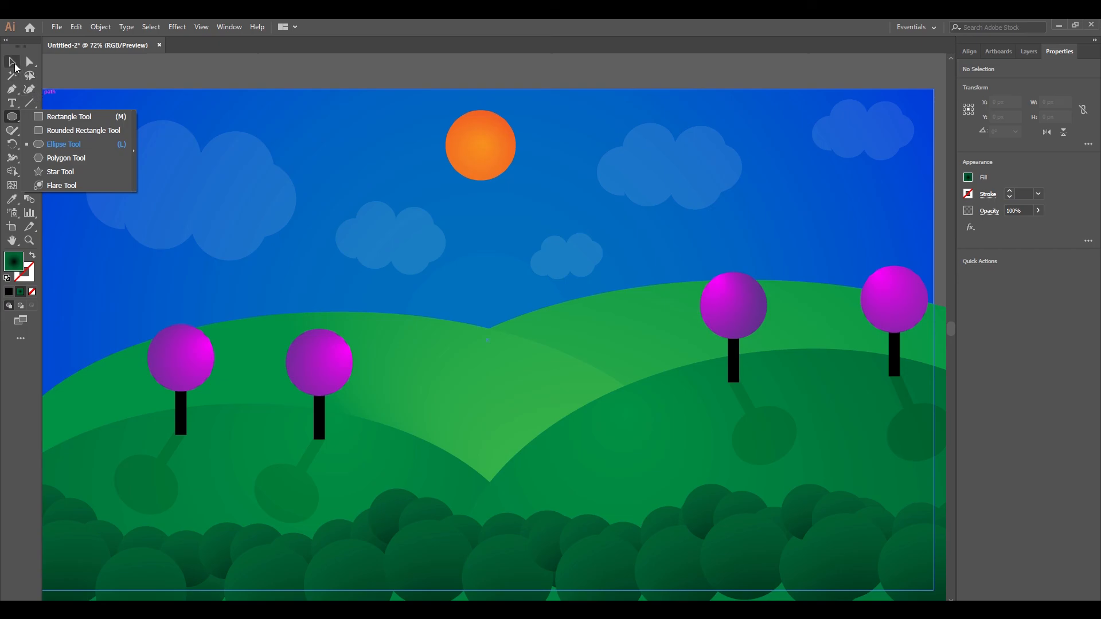
left_click(12, 61)
scroll(460, 252, "down", 1)
left_click_drag(460, 252, 463, 251)
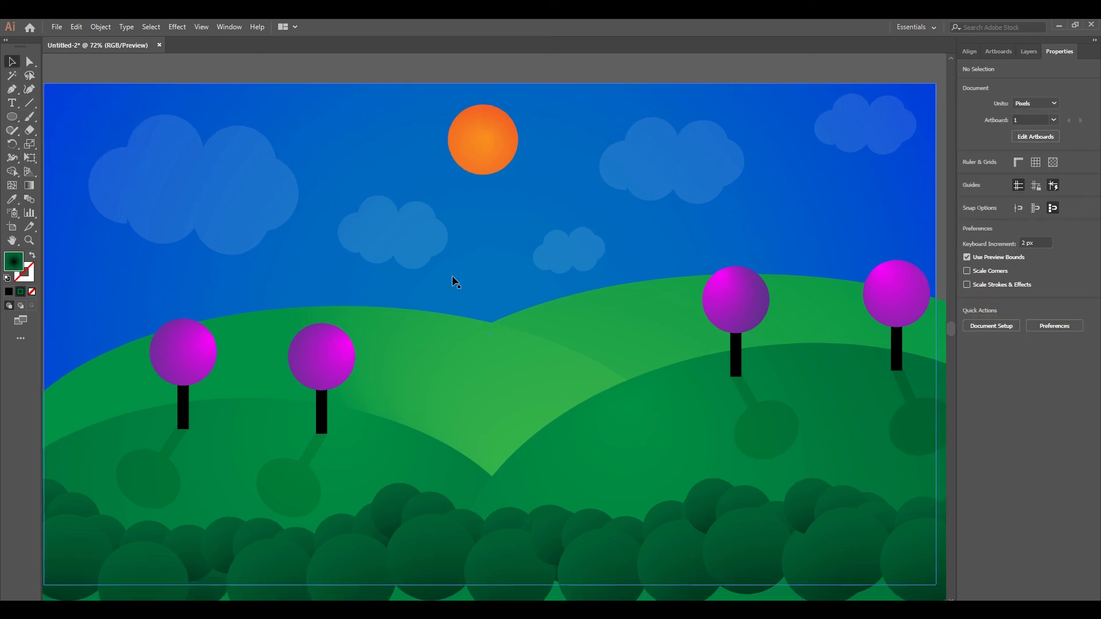
left_click_drag(432, 337, 455, 351)
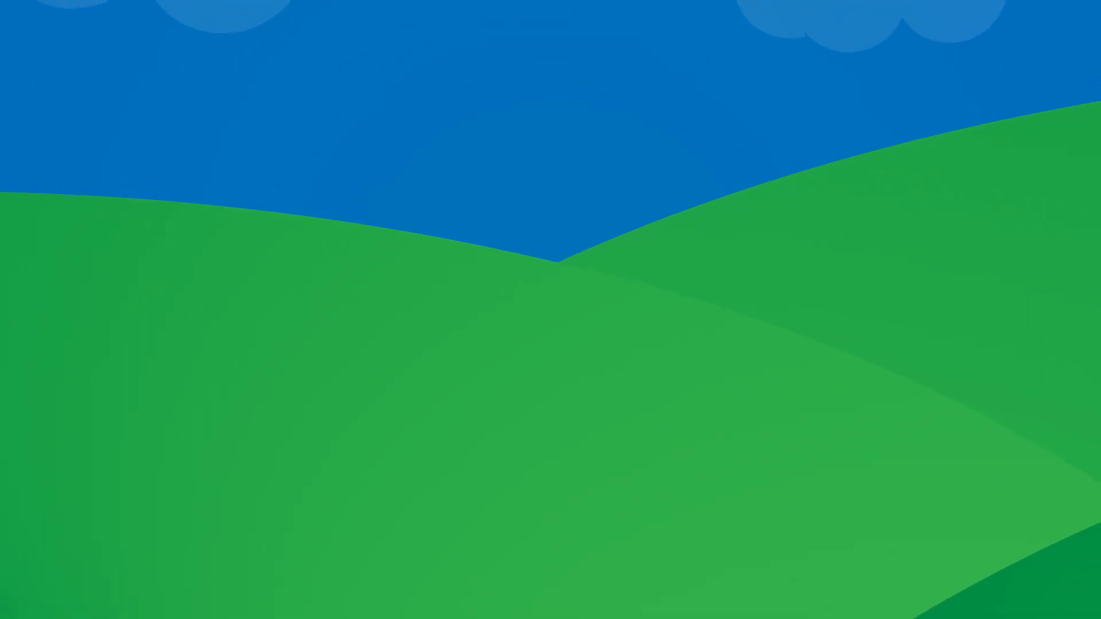